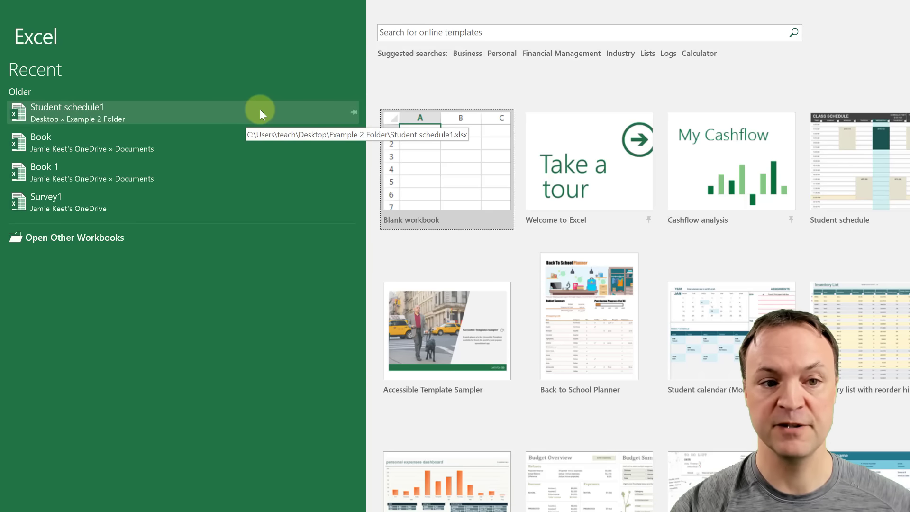
Step: Pin the recent workbook Student schedule1 and unpin it again
click(352, 115)
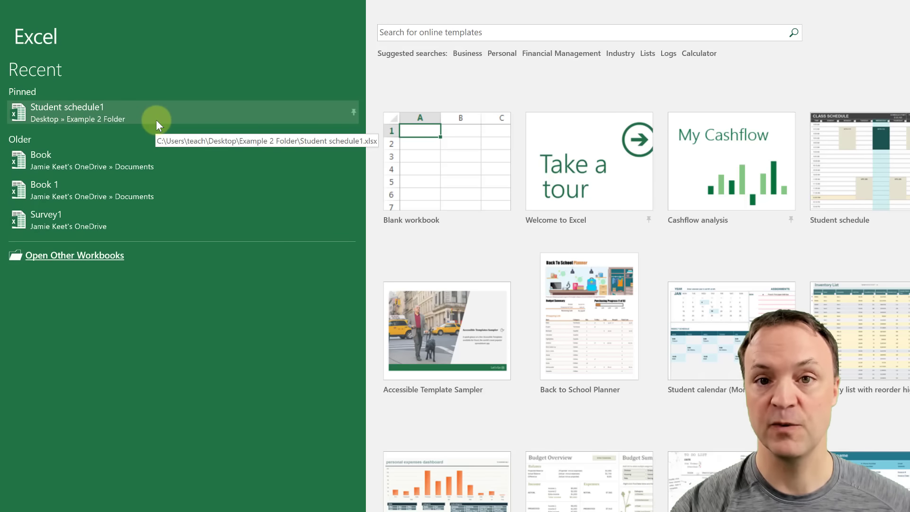
click(351, 116)
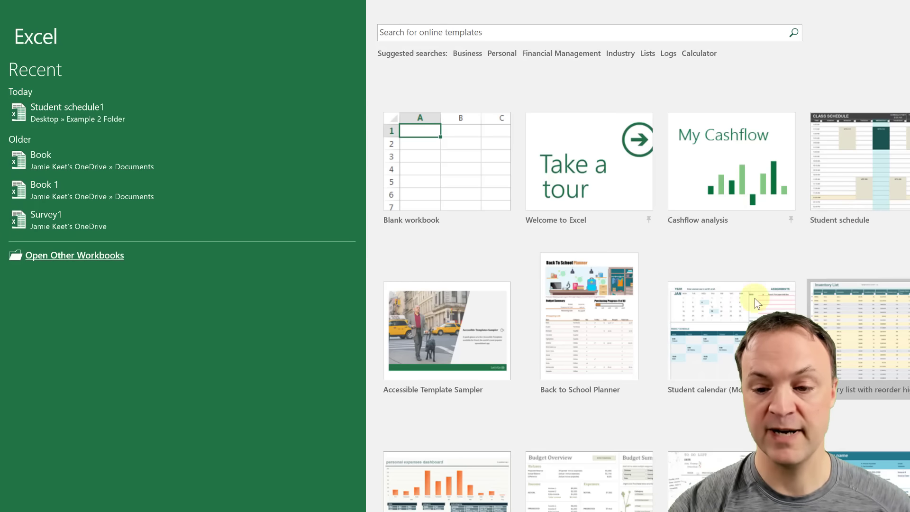
Step: Browse the available workbook templates and create a new blank workbook
scroll(777, 427, down, 1)
scroll(777, 427, up, 1)
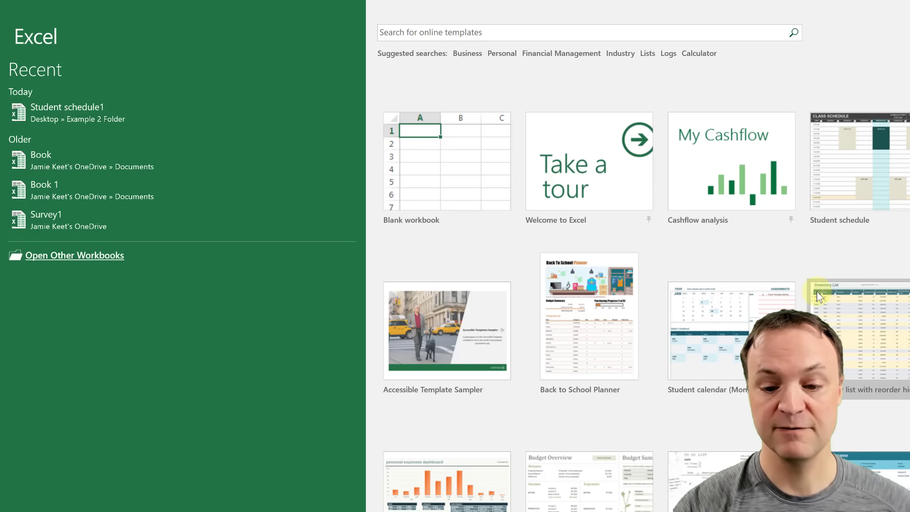
scroll(809, 298, down, 5)
scroll(806, 299, down, 3)
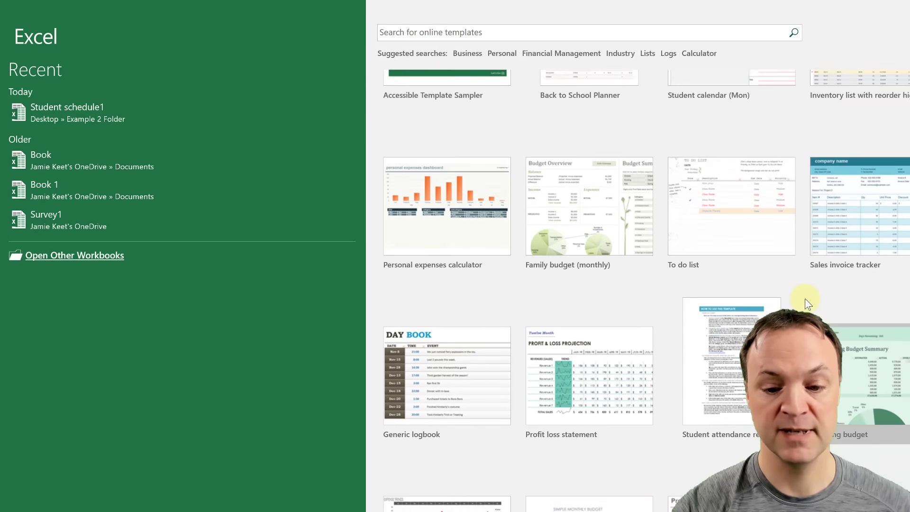
scroll(805, 297, up, 8)
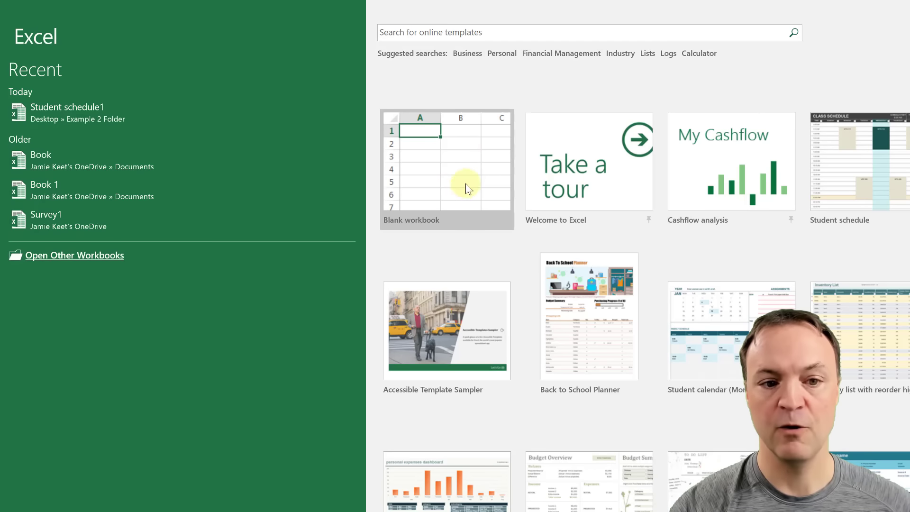
click(469, 159)
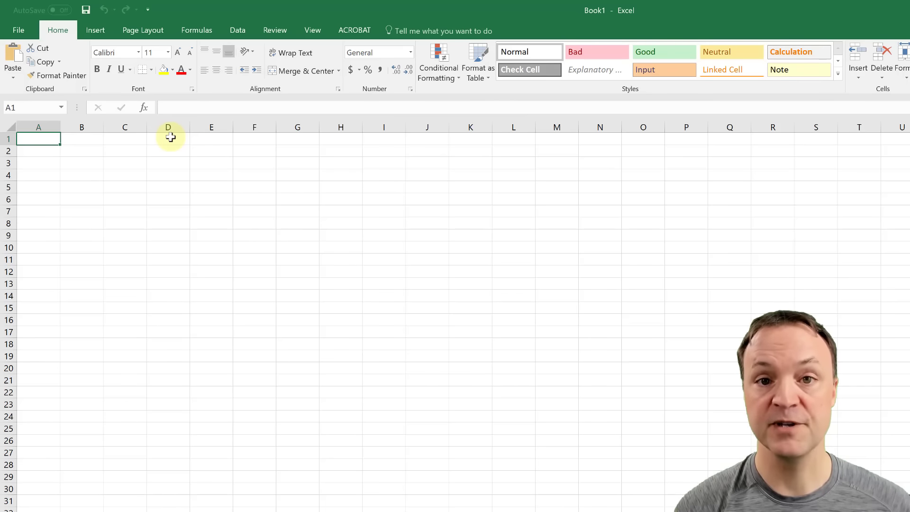
Step: Examine the command sets for inserting, page layout, formulas, data, review, view and Acrobat, plus the file management options
click(90, 29)
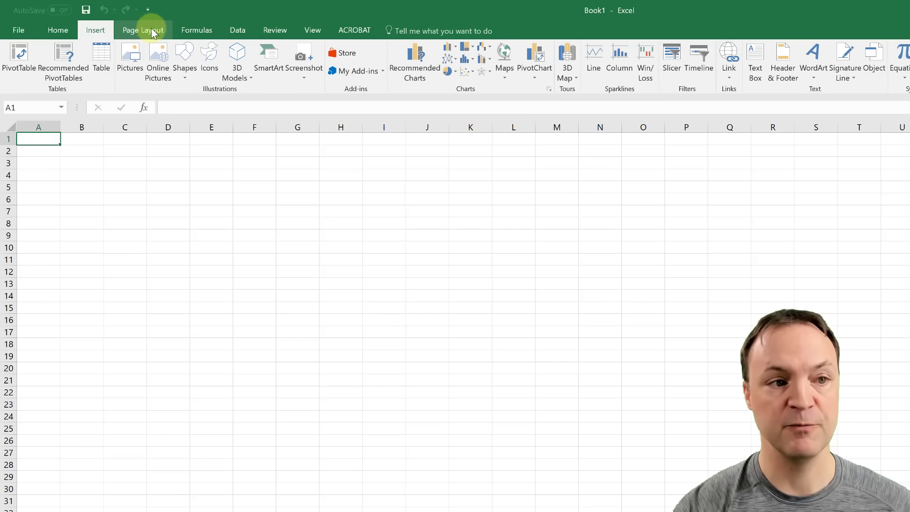
click(143, 31)
click(190, 30)
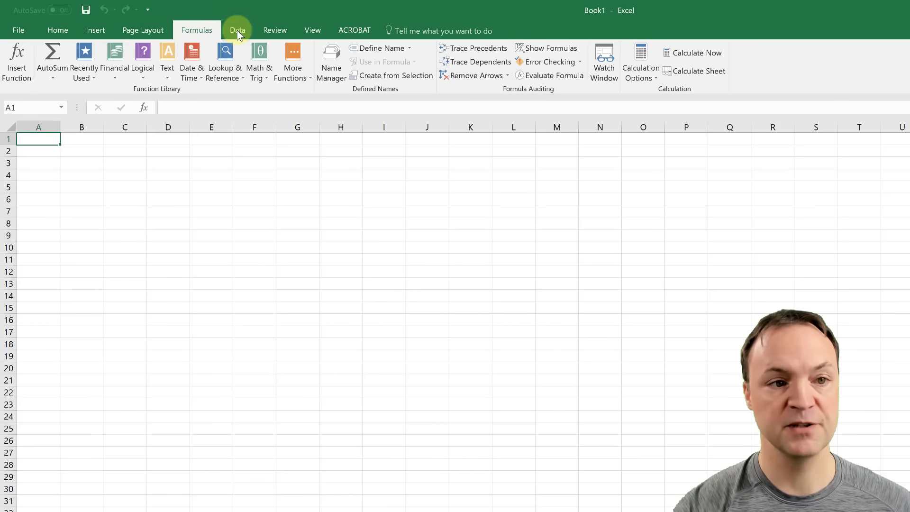
click(238, 30)
click(274, 30)
click(311, 30)
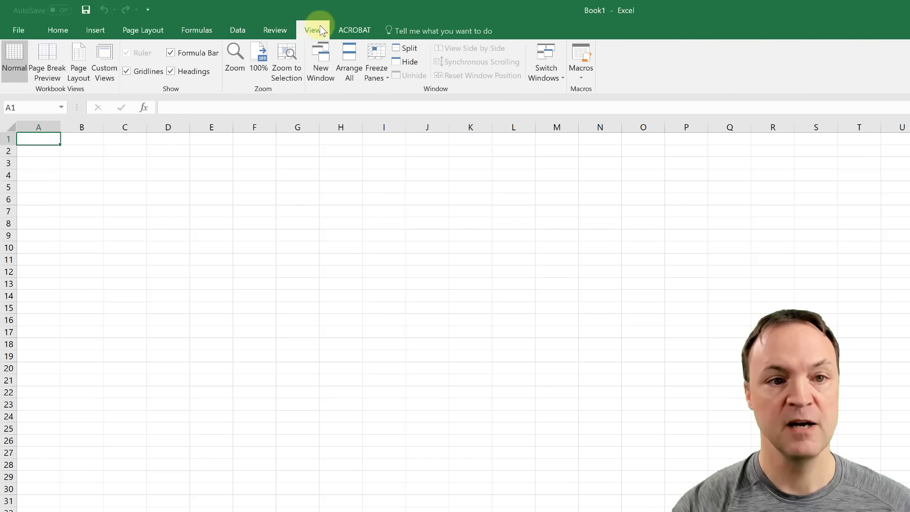
click(356, 30)
click(18, 31)
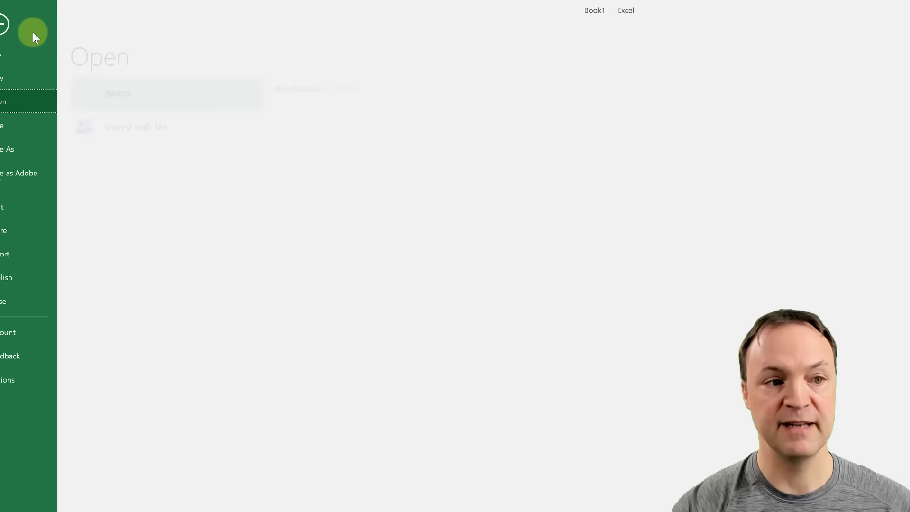
click(20, 25)
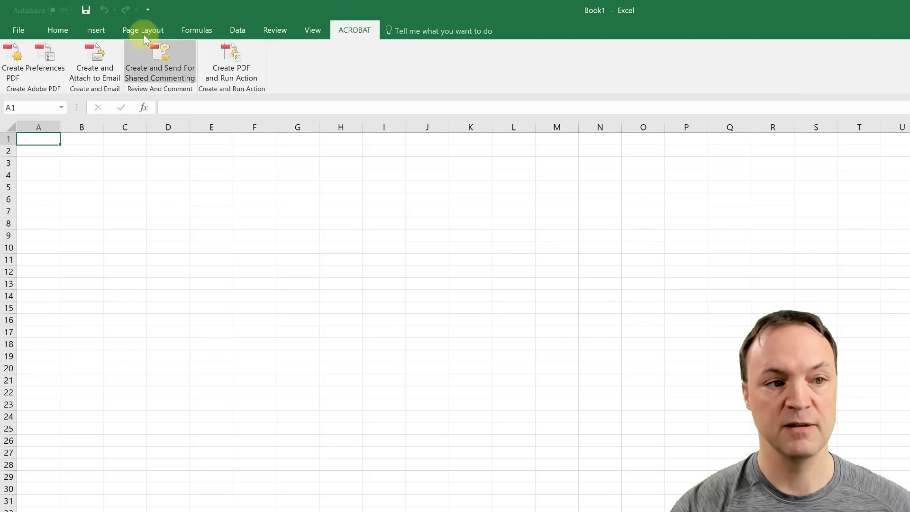
Step: Return to the basic formatting commands, view the full font settings for cell A1 and dismiss them
click(69, 33)
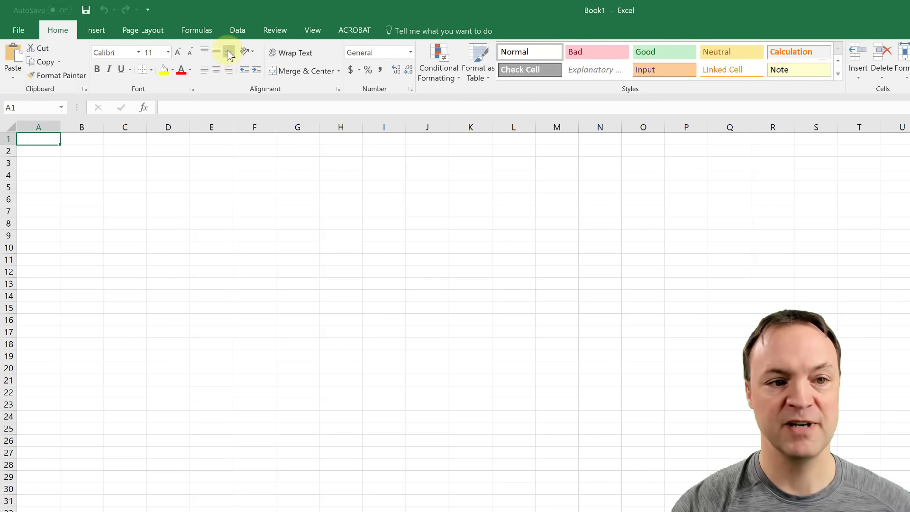
click(192, 89)
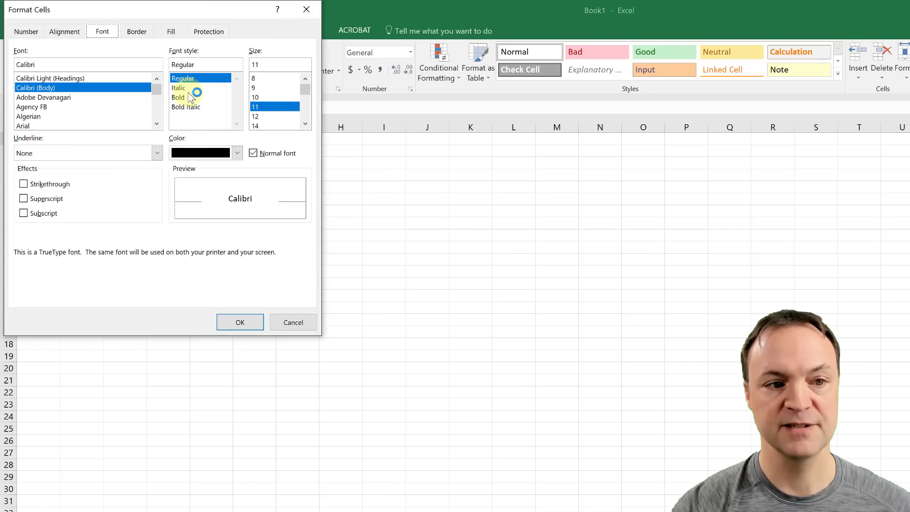
click(308, 9)
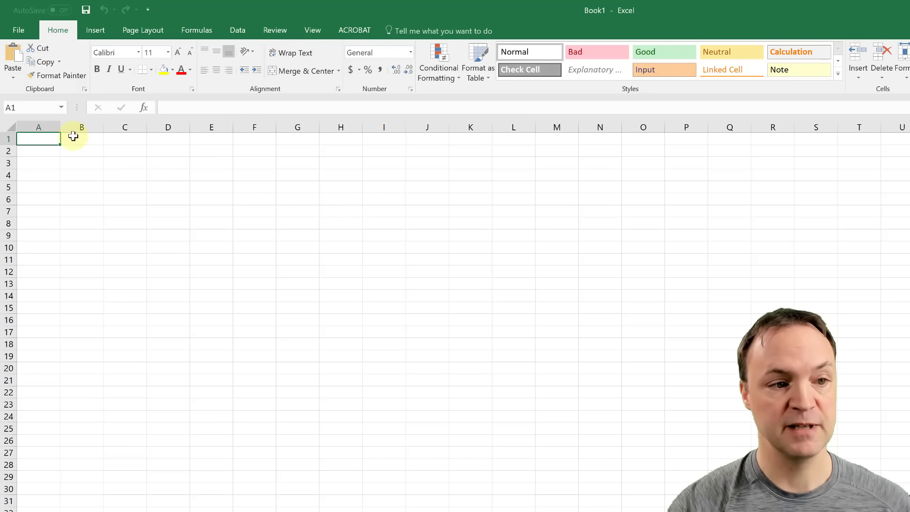
Step: Select the whole of column C and the whole of row 4, and look further down the sheet's rows
click(127, 127)
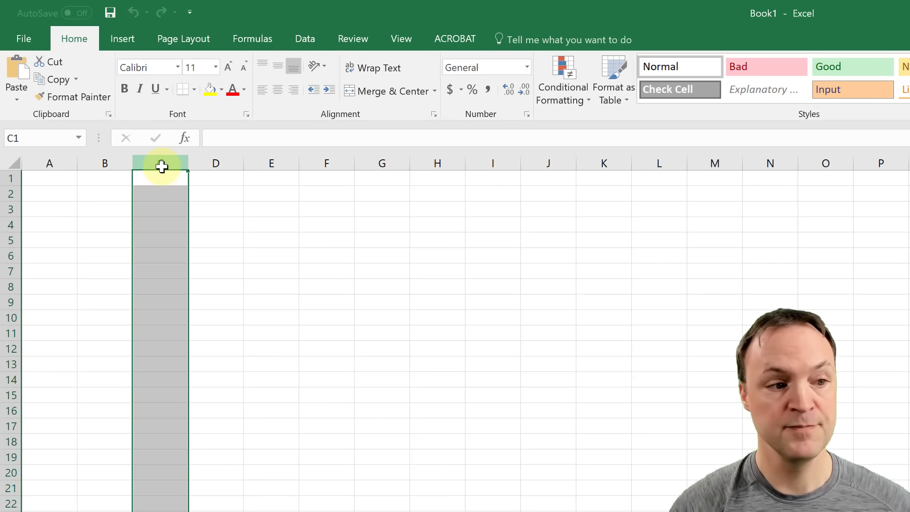
click(14, 226)
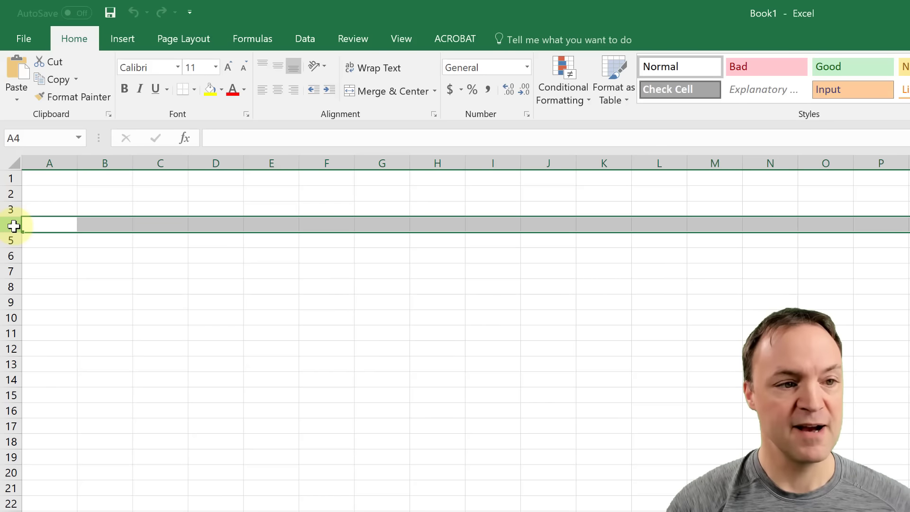
scroll(299, 420, down, 4)
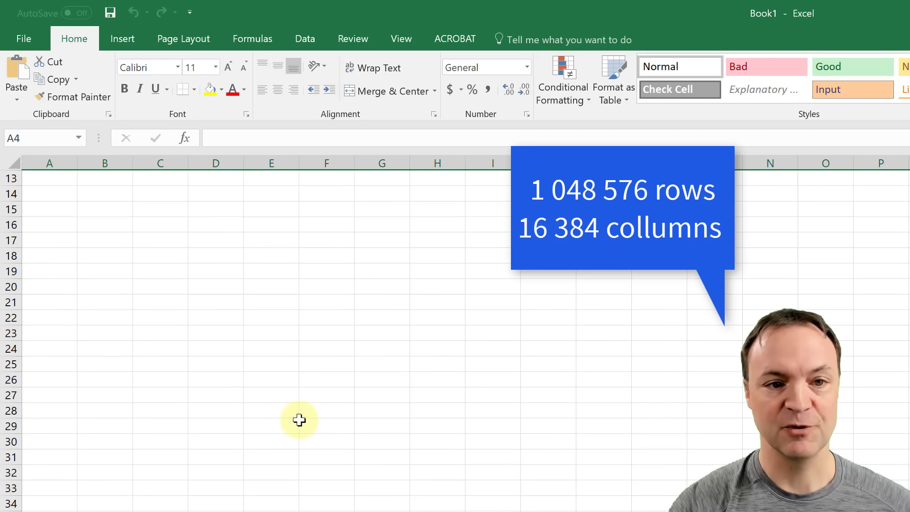
scroll(299, 421, up, 4)
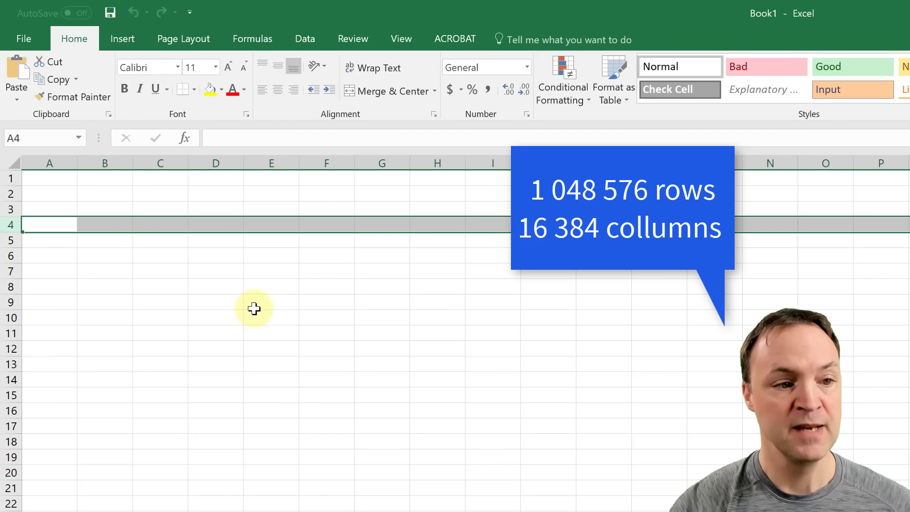
Step: Select cell C3, its row and its column, and check the cell references of C3, F6 and C7
click(171, 210)
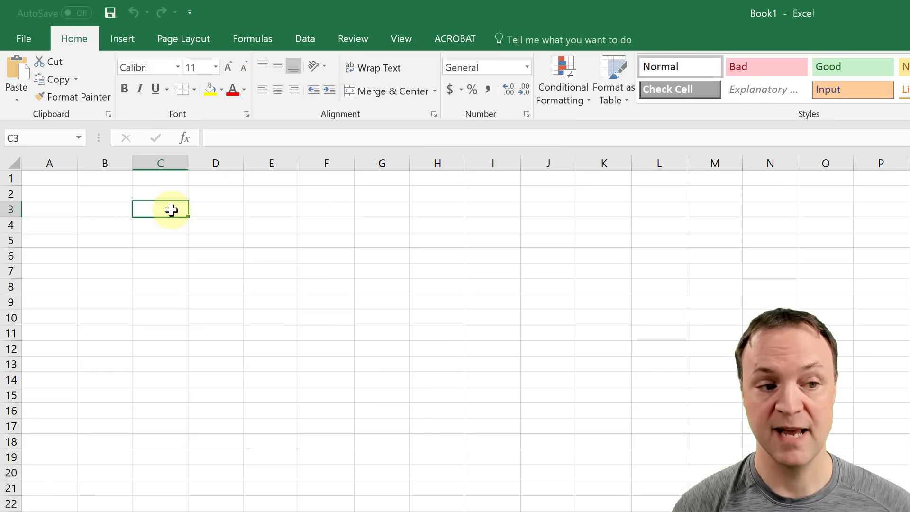
click(9, 210)
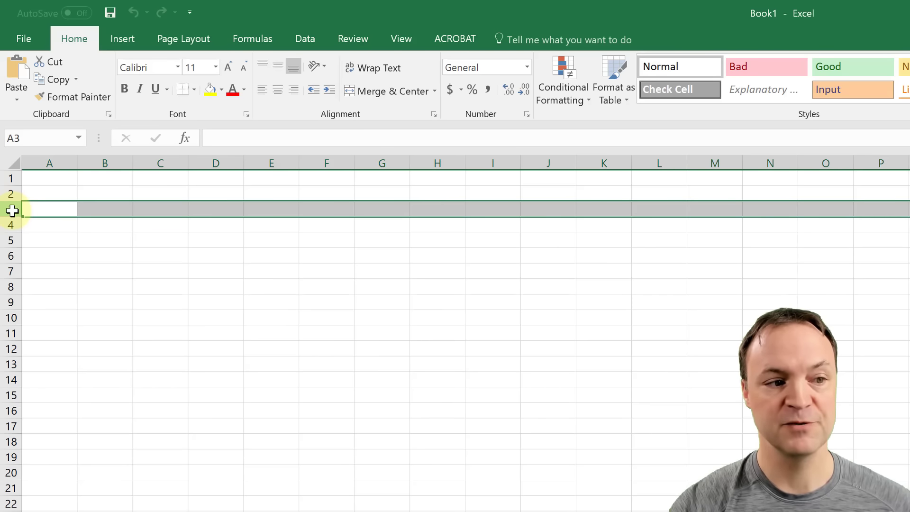
click(167, 163)
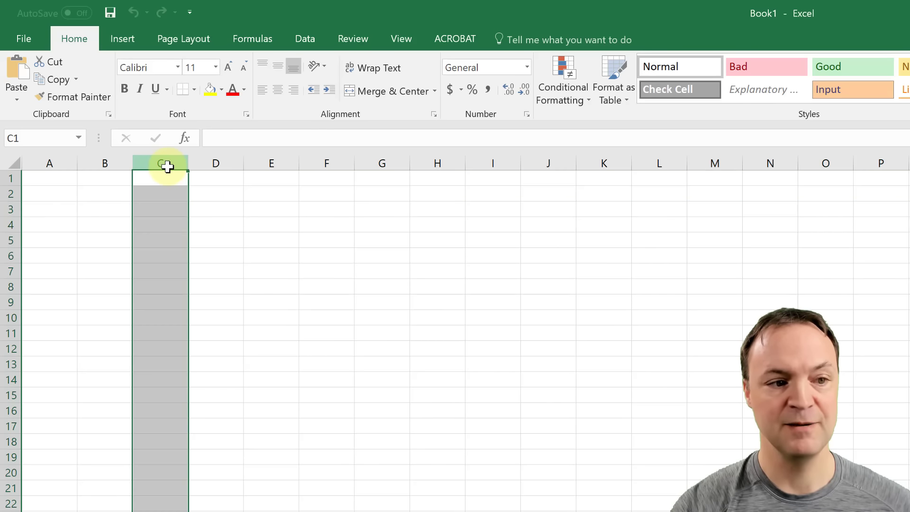
click(167, 212)
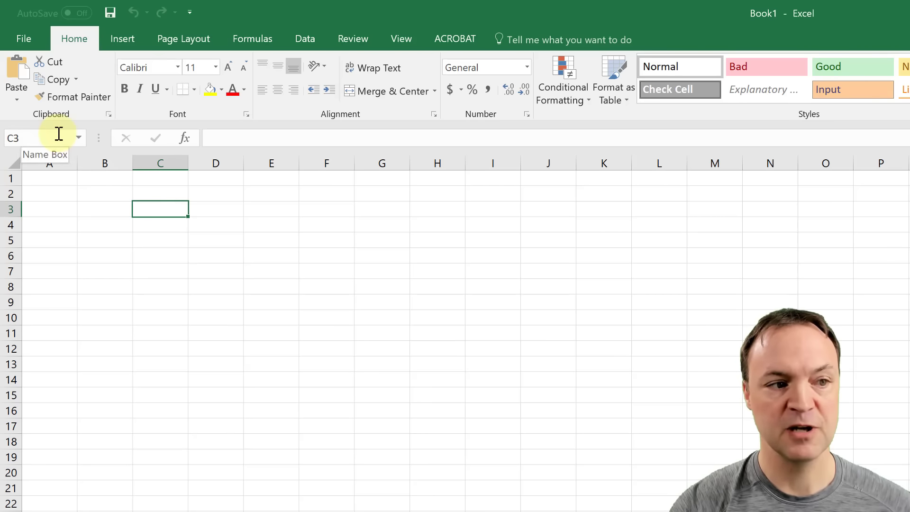
click(313, 256)
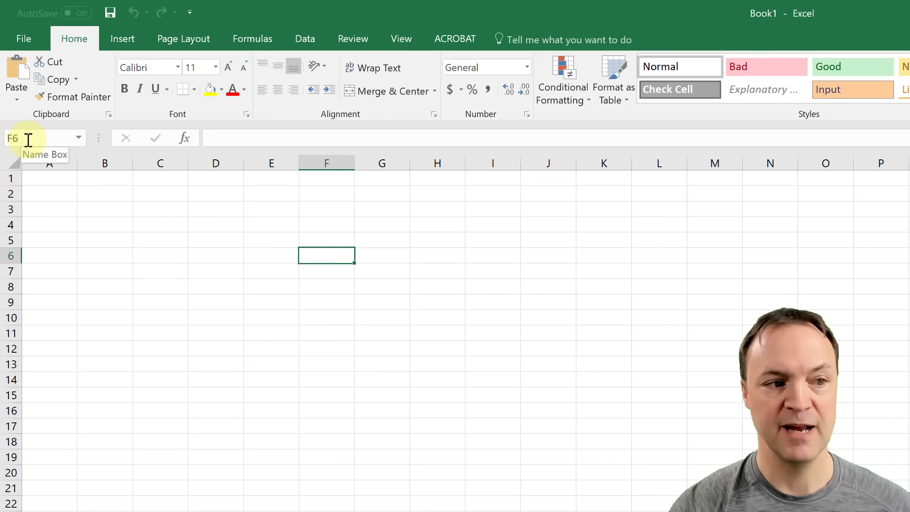
click(166, 270)
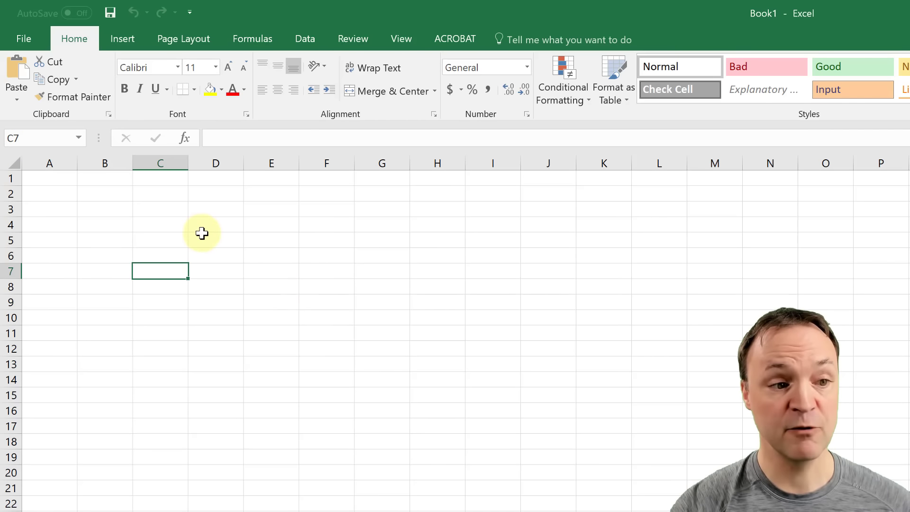
Step: Select the cell range C4:K17 and clear the selection by choosing the single cells J20 and F8
drag(161, 226, 590, 427)
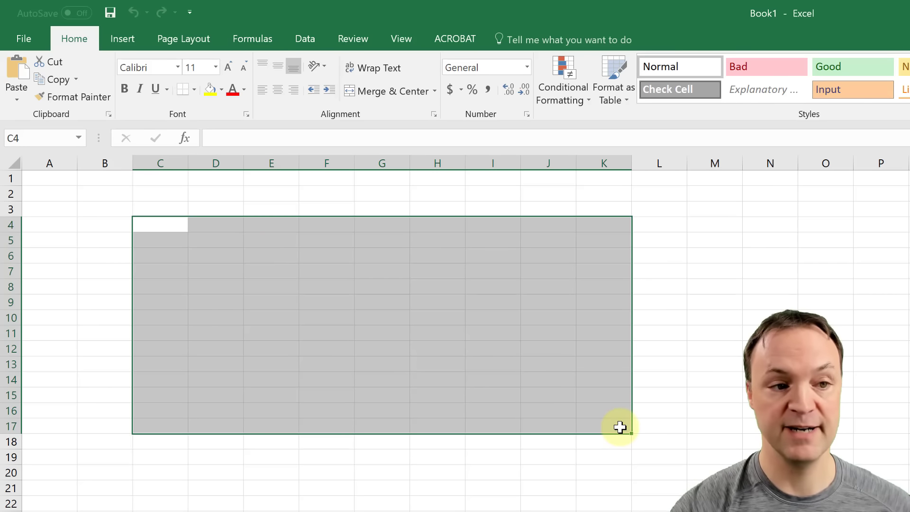
click(545, 474)
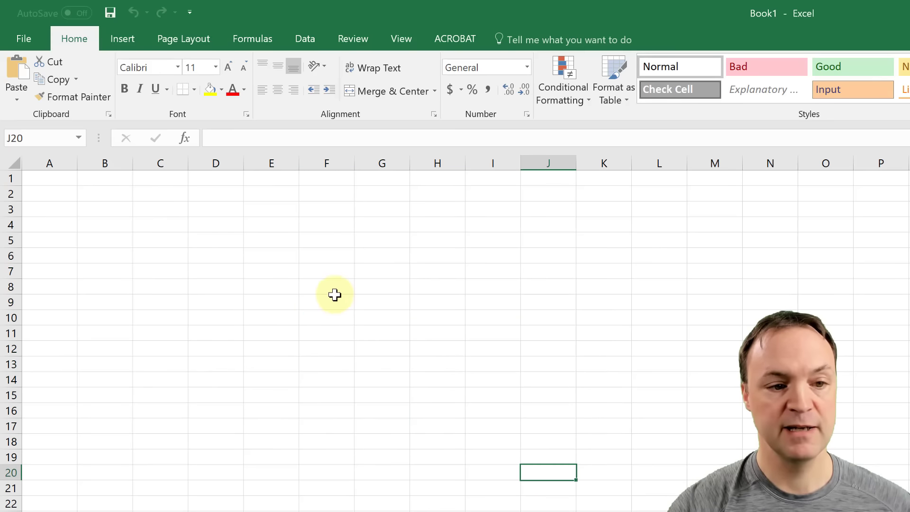
click(335, 295)
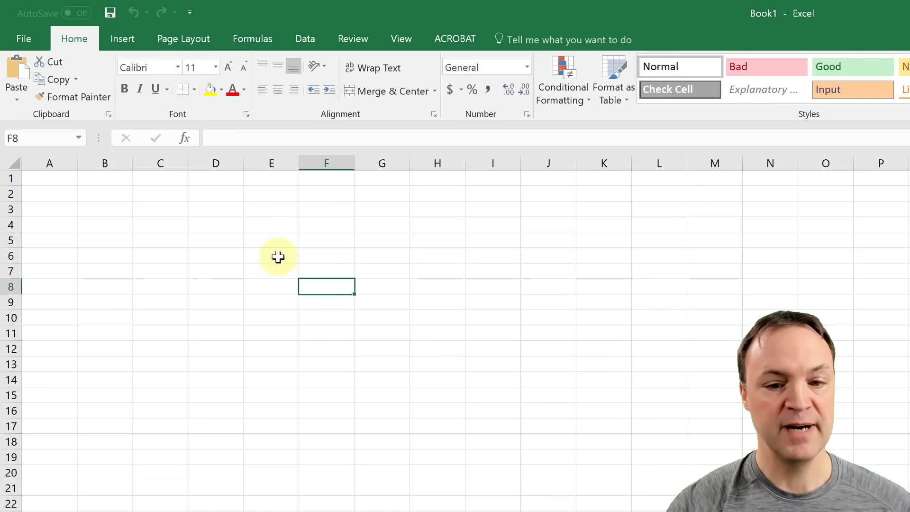
Step: Enter "Hi" in cell E5 through the formula bar and reselect the cell to check its content
click(272, 243)
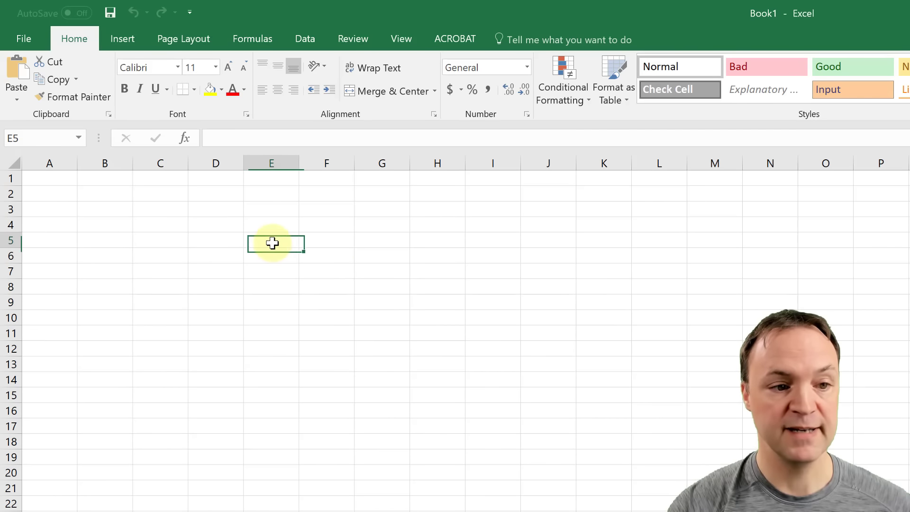
click(244, 137)
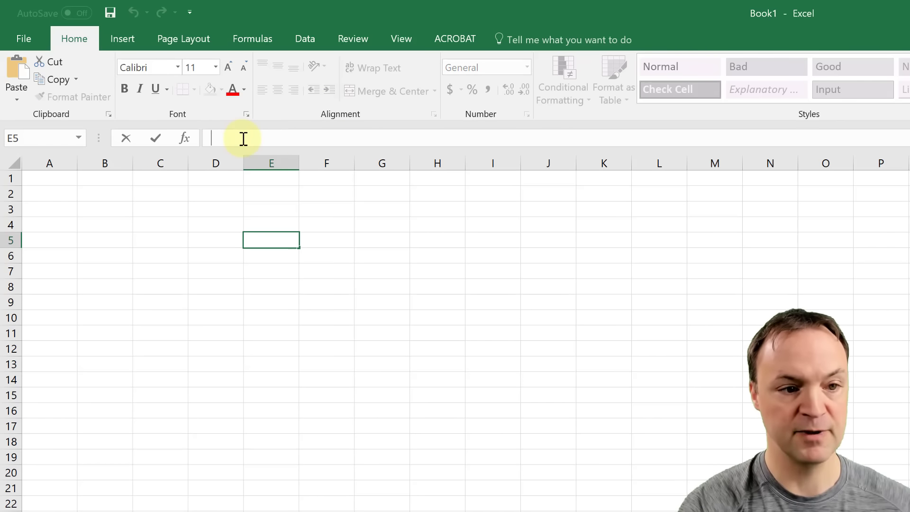
text(Hi)
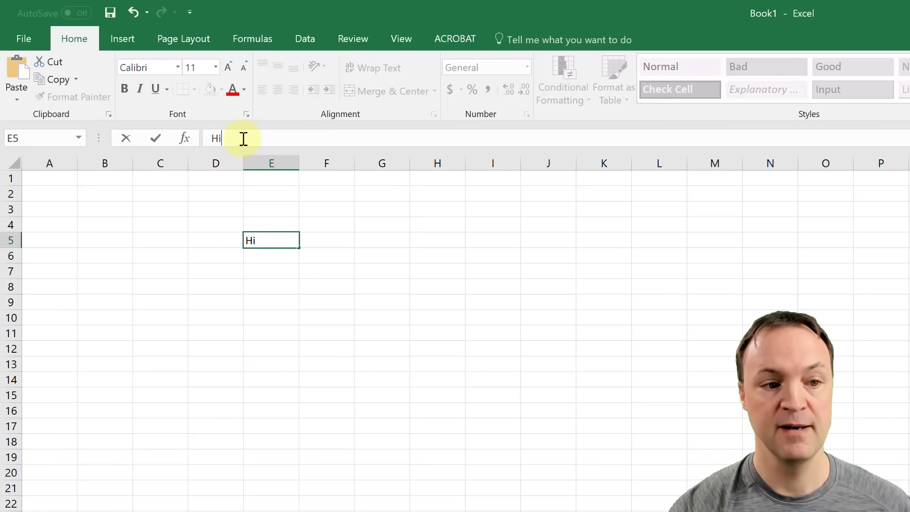
click(316, 245)
click(254, 240)
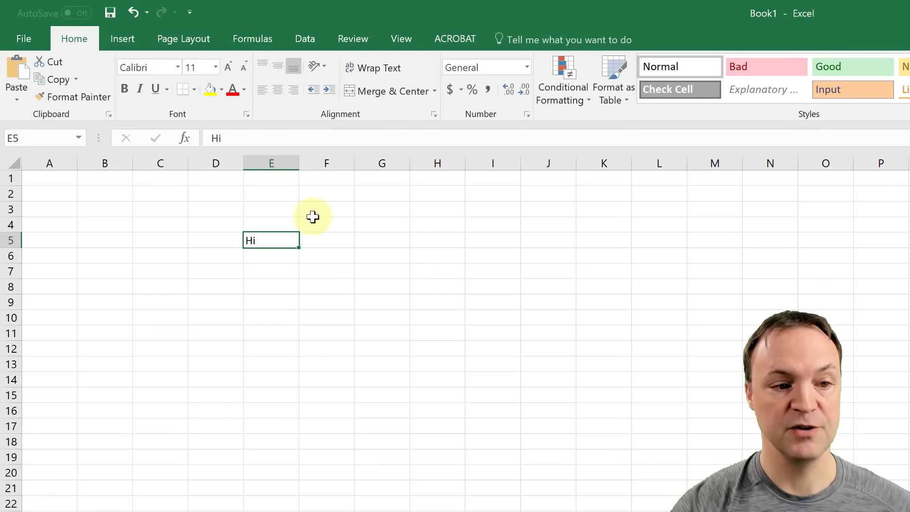
Step: Check the empty cells beside E5 and enter "Hello" directly in cell F5
click(325, 241)
click(377, 244)
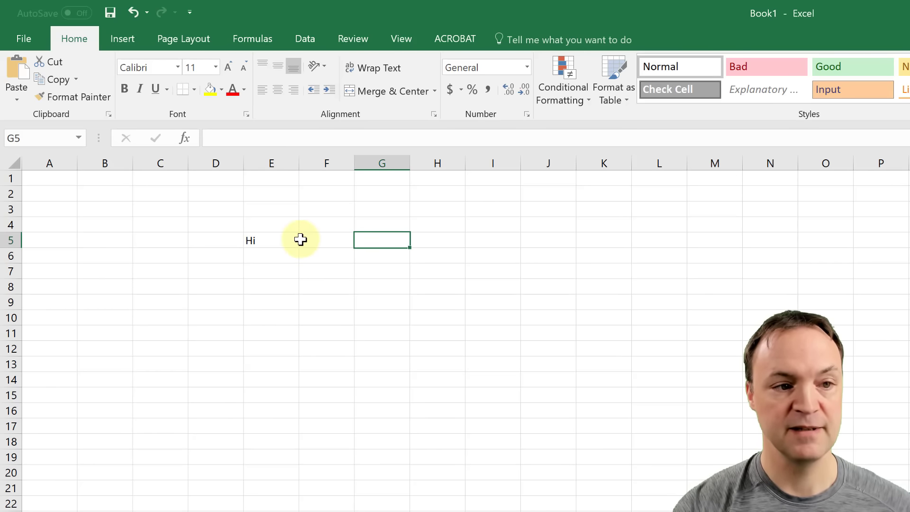
click(304, 239)
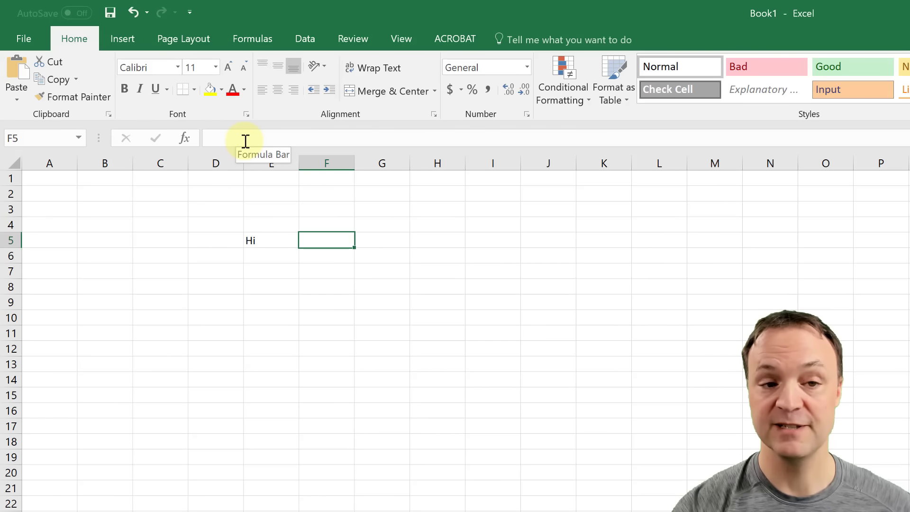
double_click(324, 241)
text(Hello)
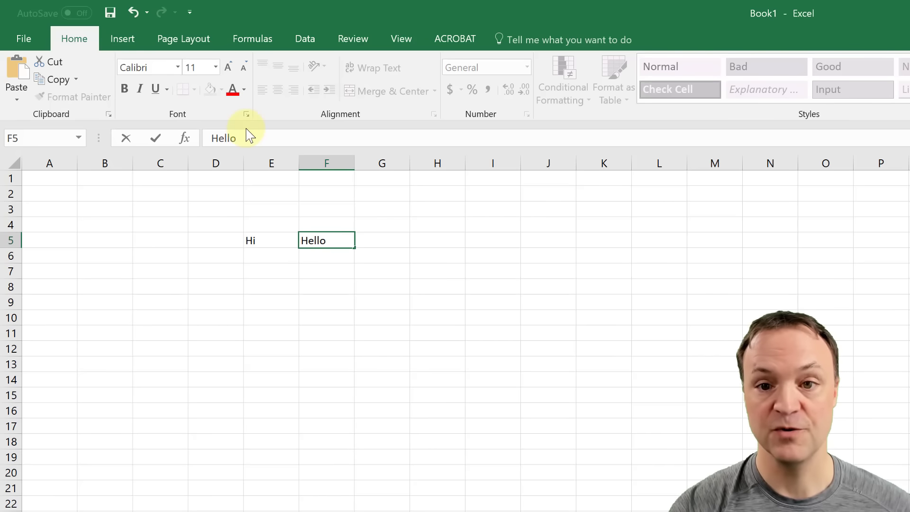
click(350, 335)
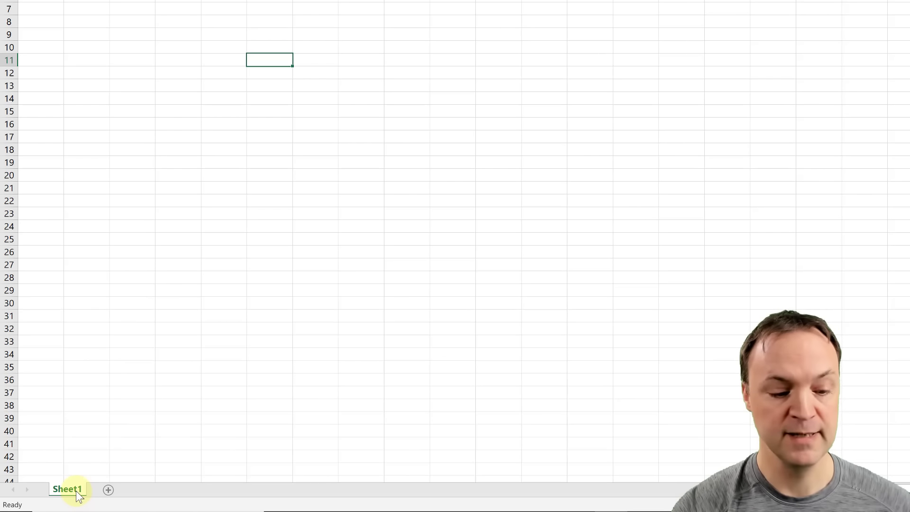
Step: Add two new worksheets after Sheet1 and open the name of Sheet1 for editing
click(108, 489)
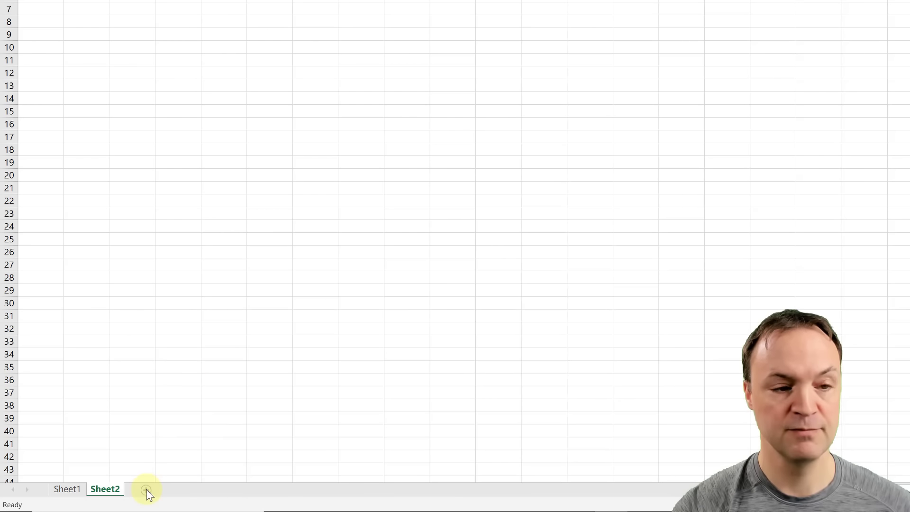
click(147, 489)
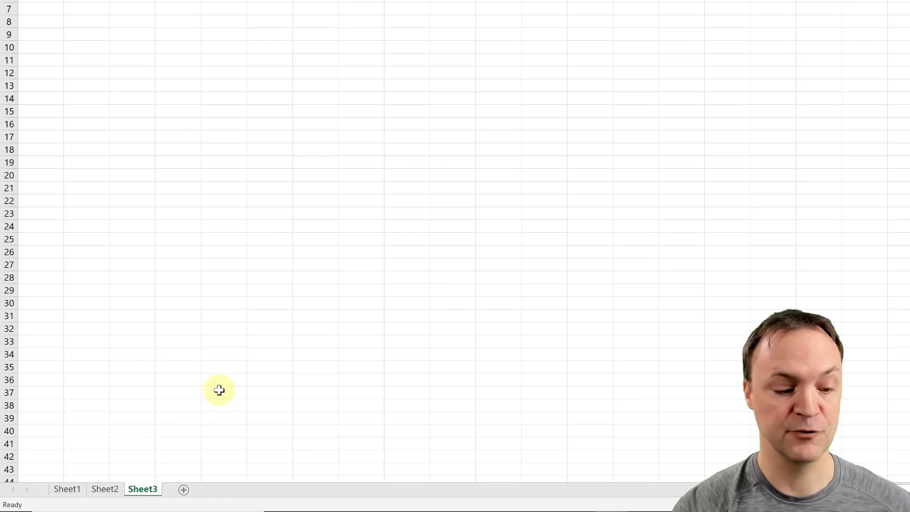
click(70, 489)
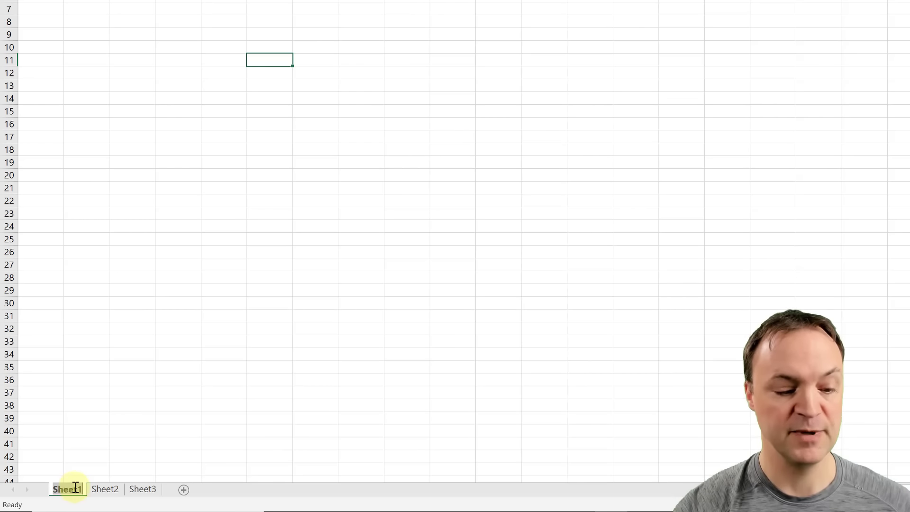
Step: Rename the worksheet Sheet2 as Data
click(101, 490)
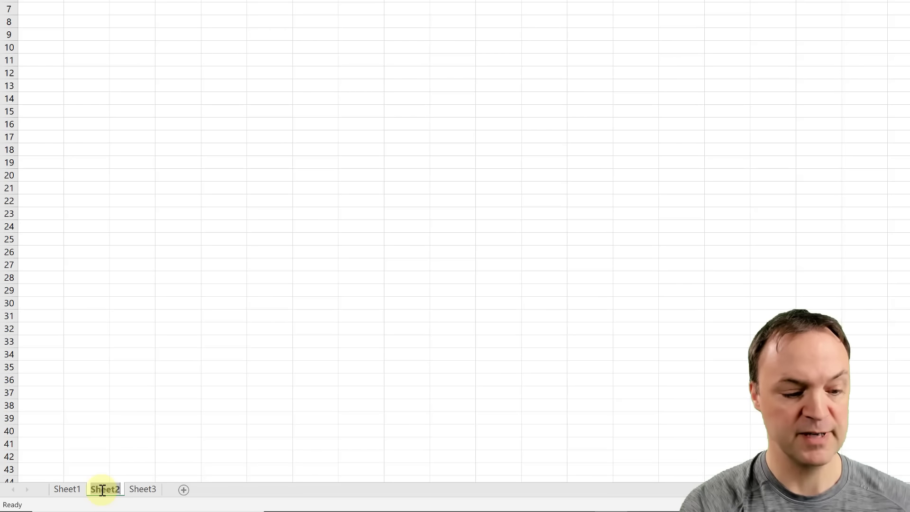
text(Data)
drag(136, 278, 164, 278)
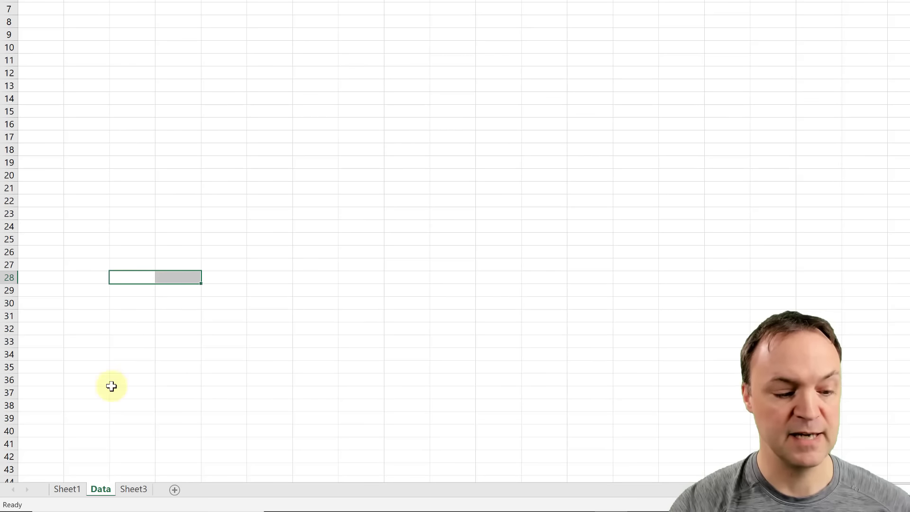
Step: Switch to Sheet1 and move the Data worksheet behind Sheet3
click(66, 490)
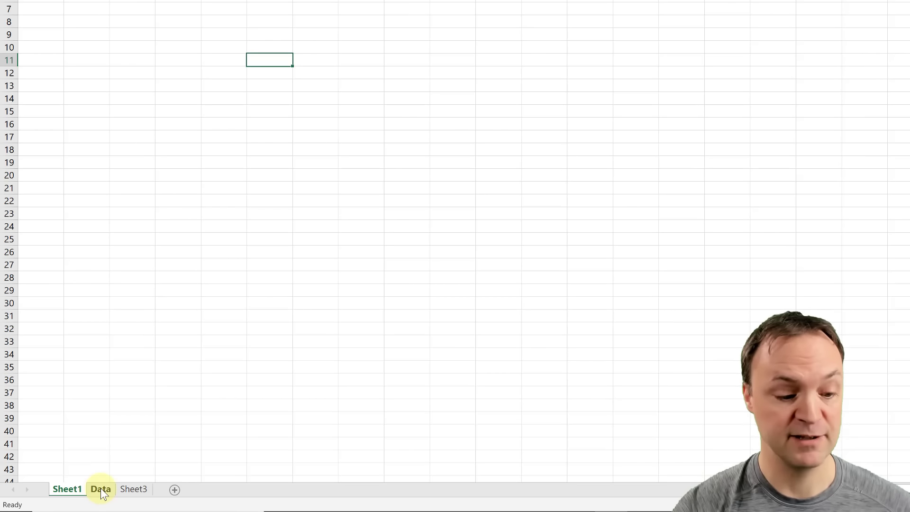
drag(112, 487, 155, 488)
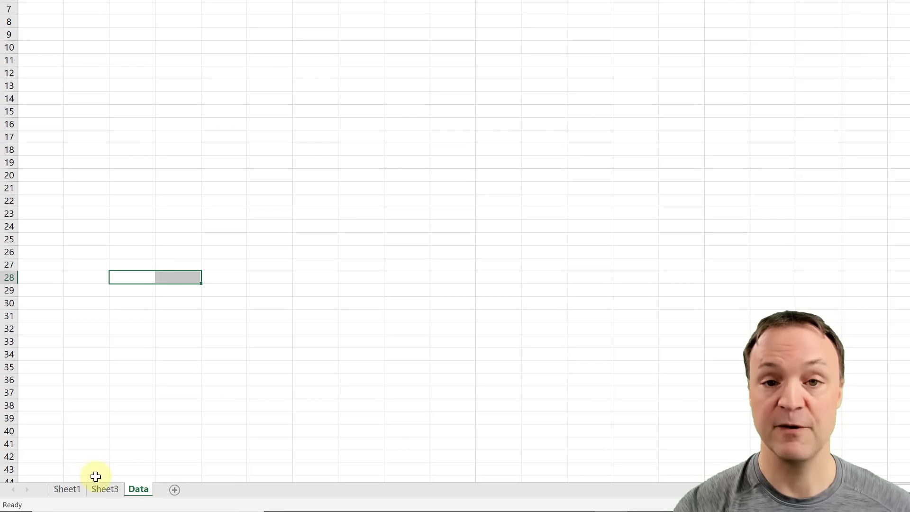
click(413, 171)
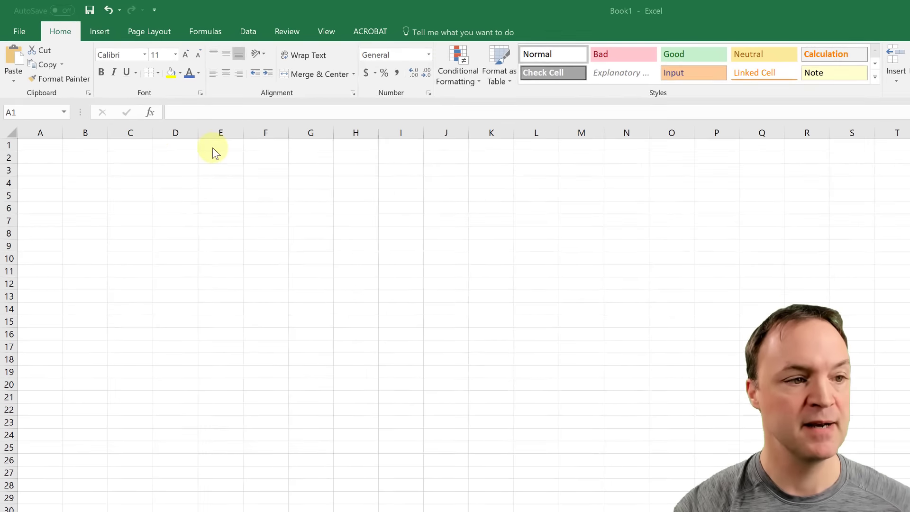
Step: Set the worksheet magnification to 200% and fine-tune the zoom level
click(327, 31)
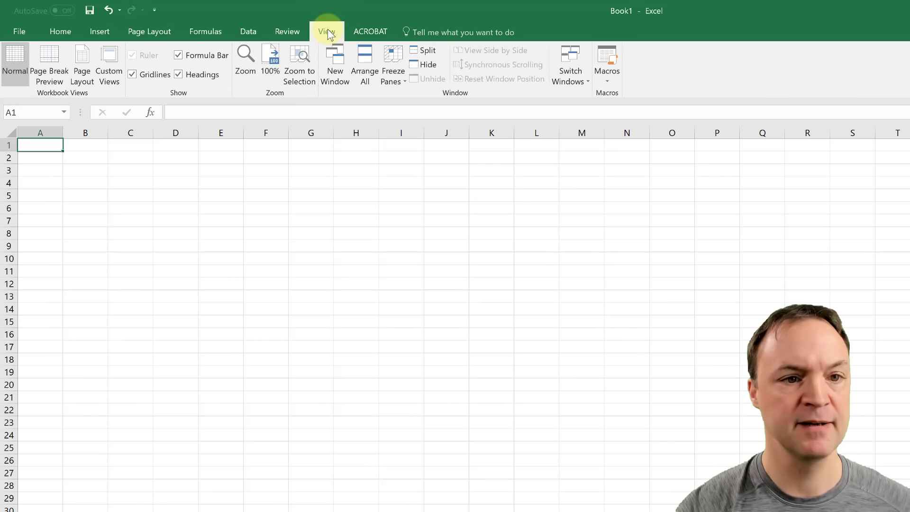
click(242, 64)
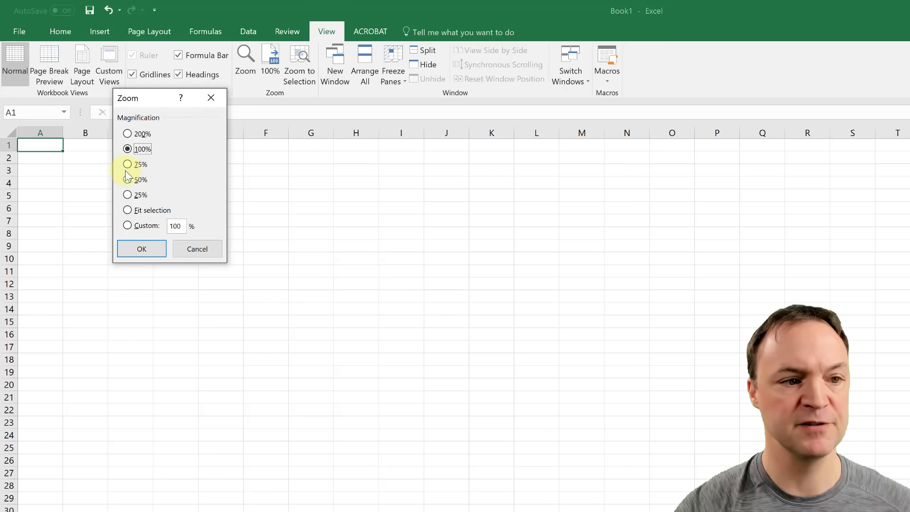
click(137, 137)
click(141, 249)
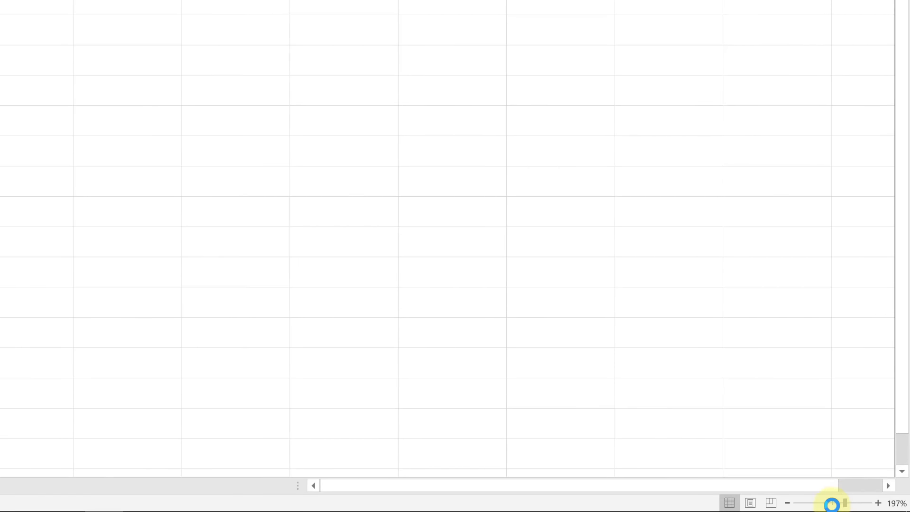
drag(832, 504, 845, 502)
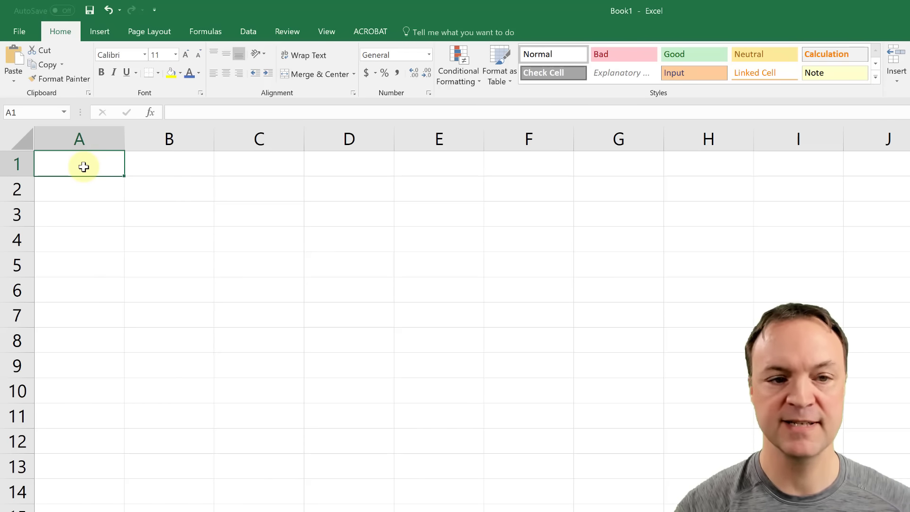
Step: Enter the column headings Rank, Title and Studio in cells A1 to C1
text(R)
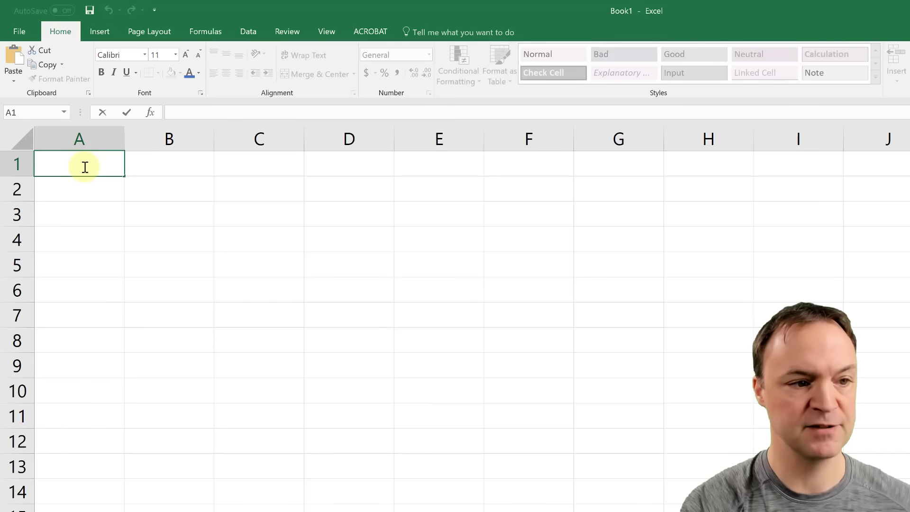
text(ank)
key(Tab)
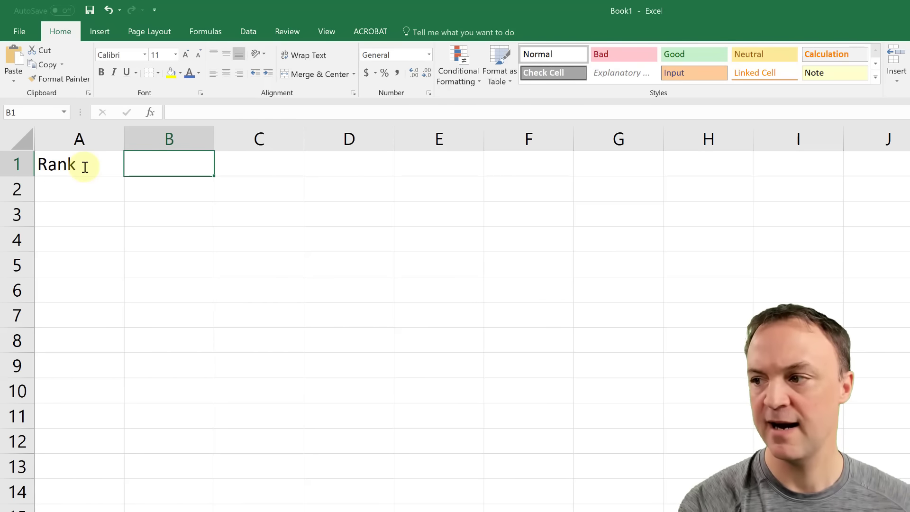
text(Title)
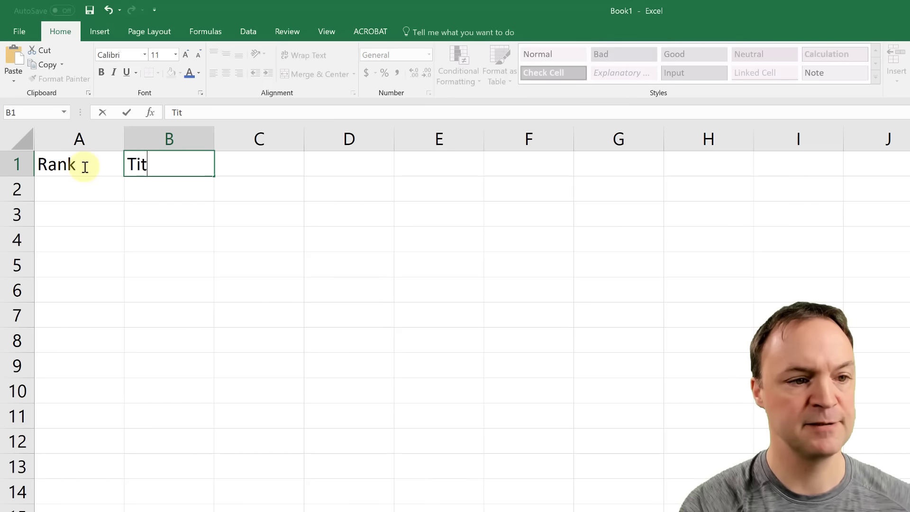
key(Tab)
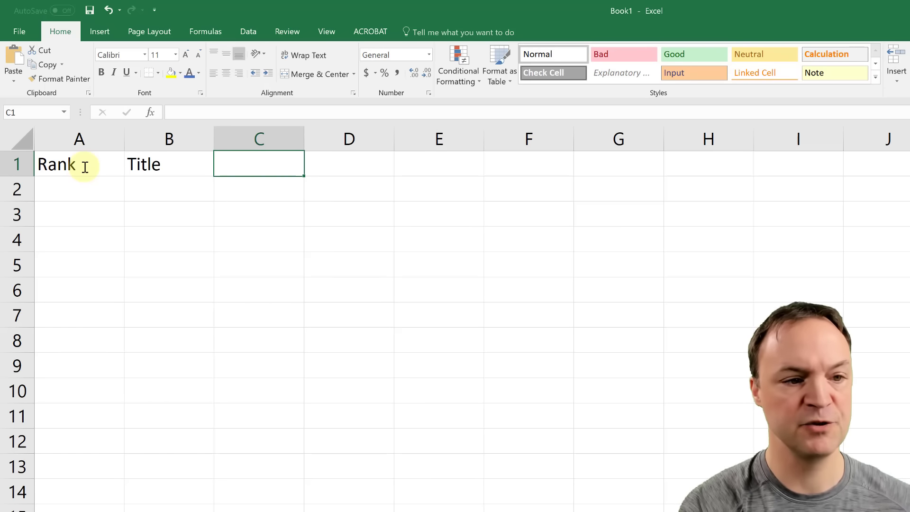
text(Studi)
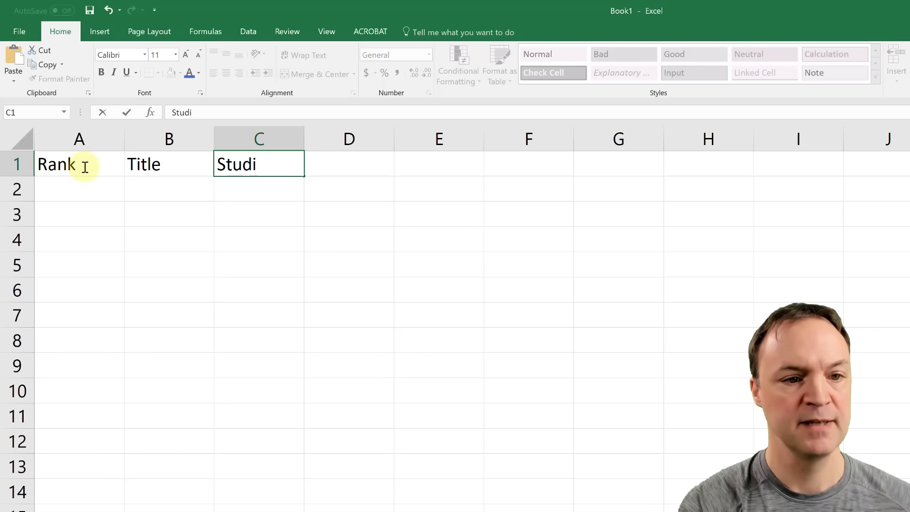
text(o)
key(Tab)
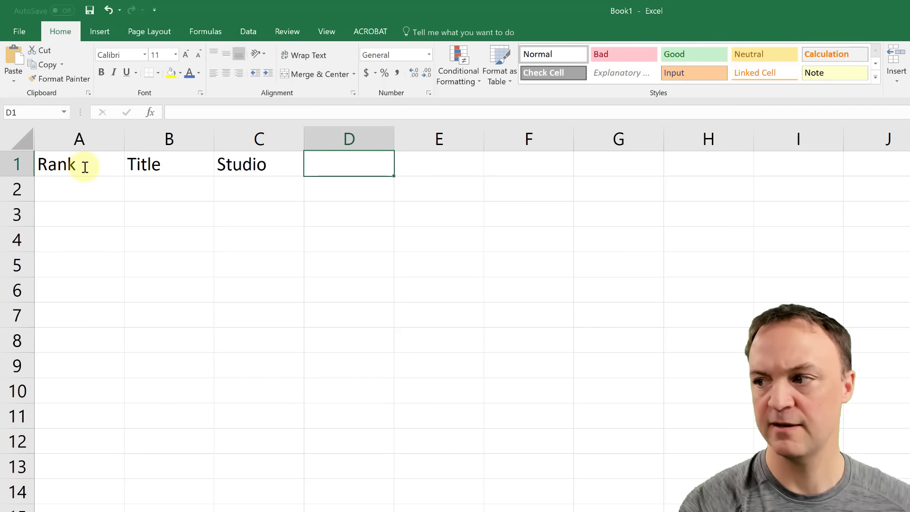
Step: Enter the column headings Worldwide in cell D1 and Domestic in cell E1
text(Word)
key(BackSpace)
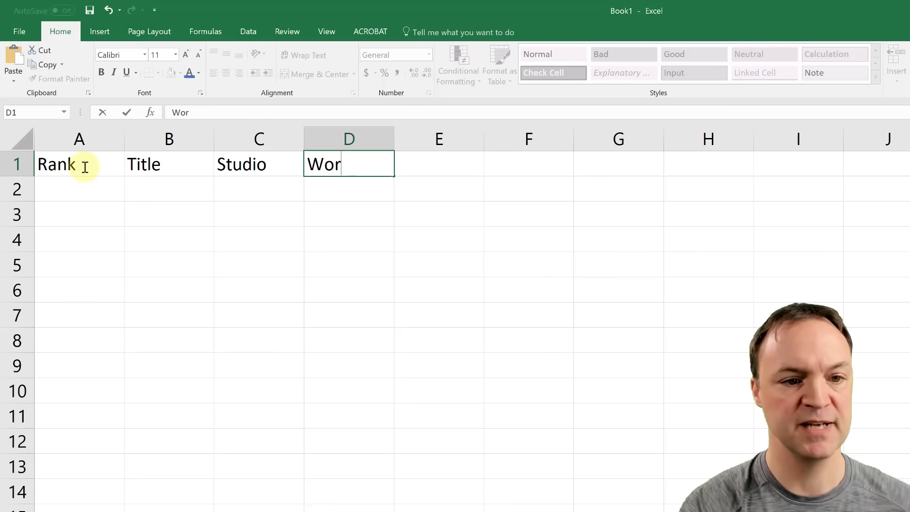
text(ldwide)
key(Tab)
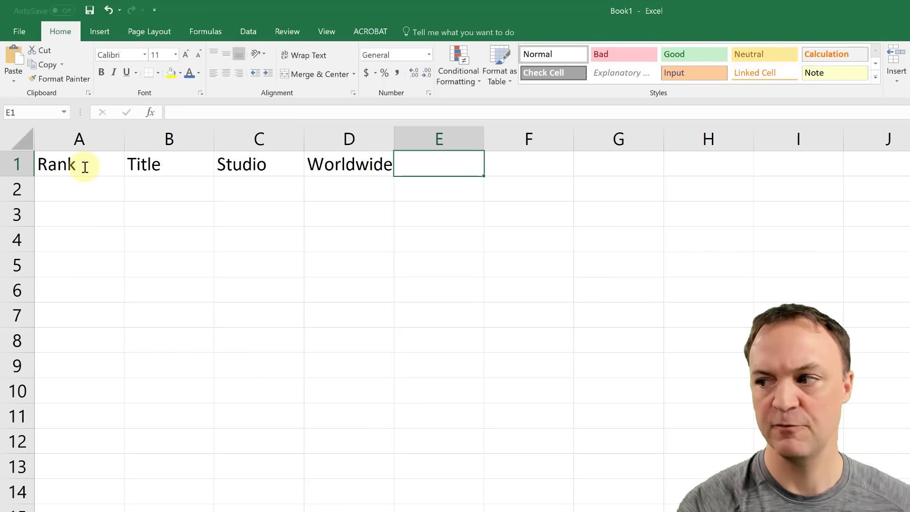
text(Domestic)
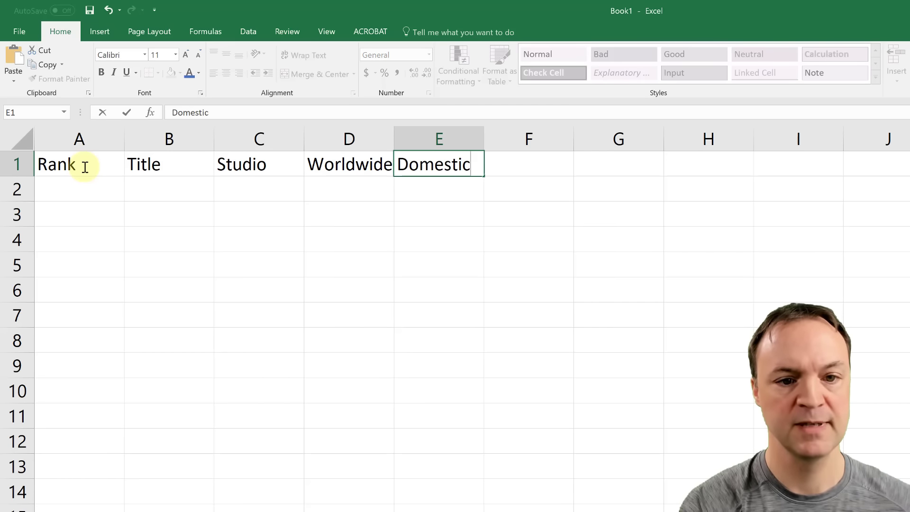
key(Tab)
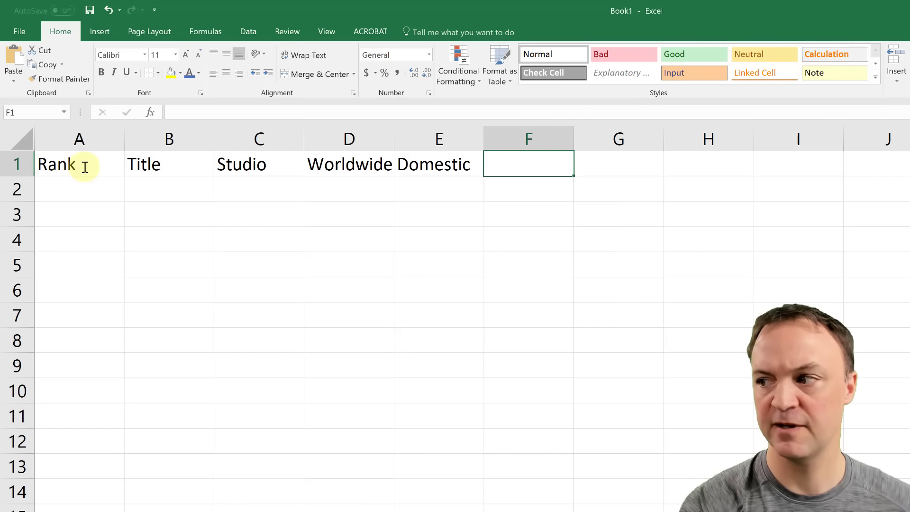
Step: Enter the column headings Overseas in cell F1 and Year in cell G1, and select cell A1
text(OVer)
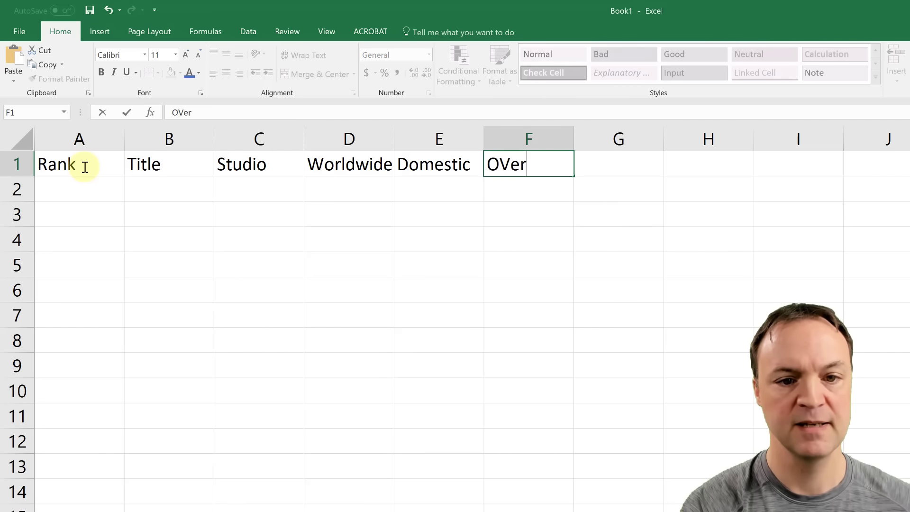
key(BackSpace)
key(BackSpace)
key(BackSpace)
text(verseas)
key(Tab)
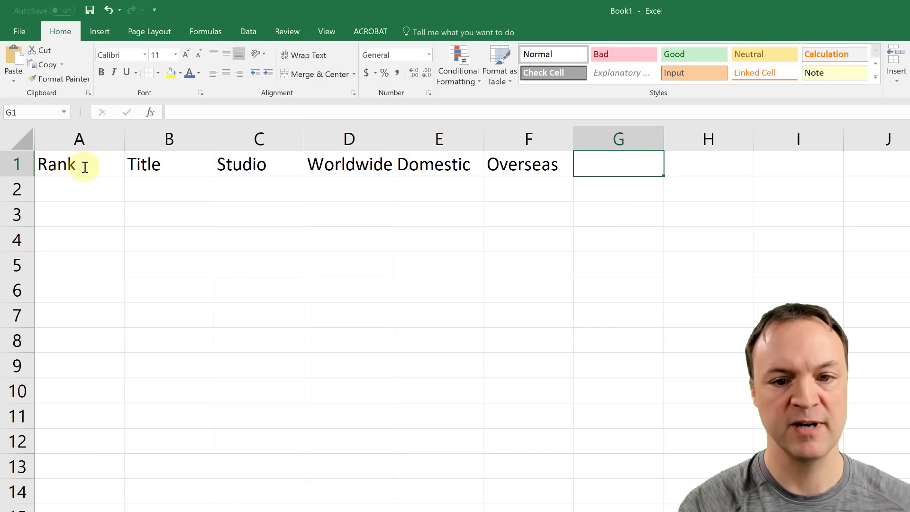
text(Year)
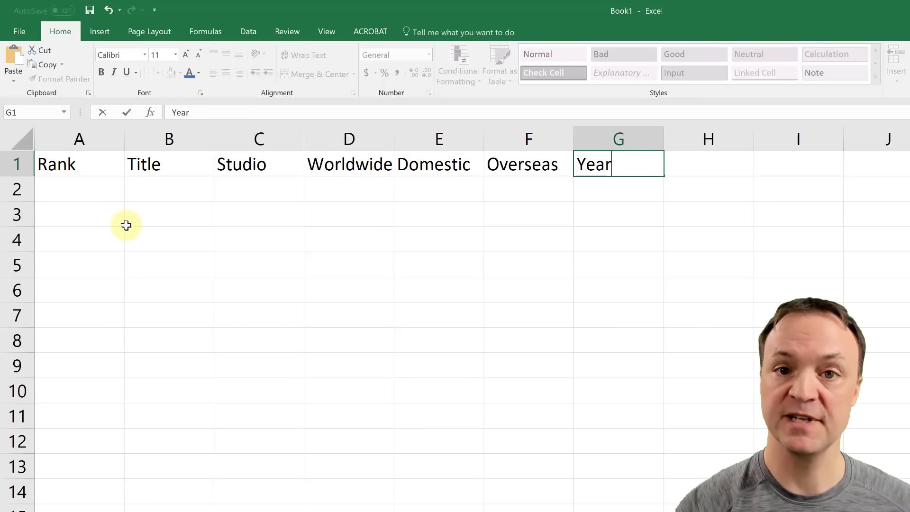
click(66, 162)
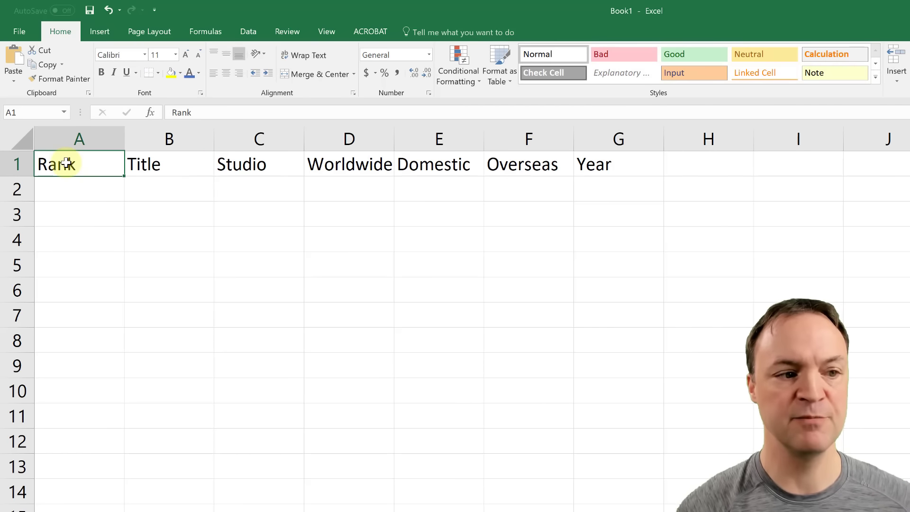
Step: Select the cells B1, C6 and E6 one at a time and return to A1
click(156, 161)
click(232, 283)
click(443, 291)
click(79, 164)
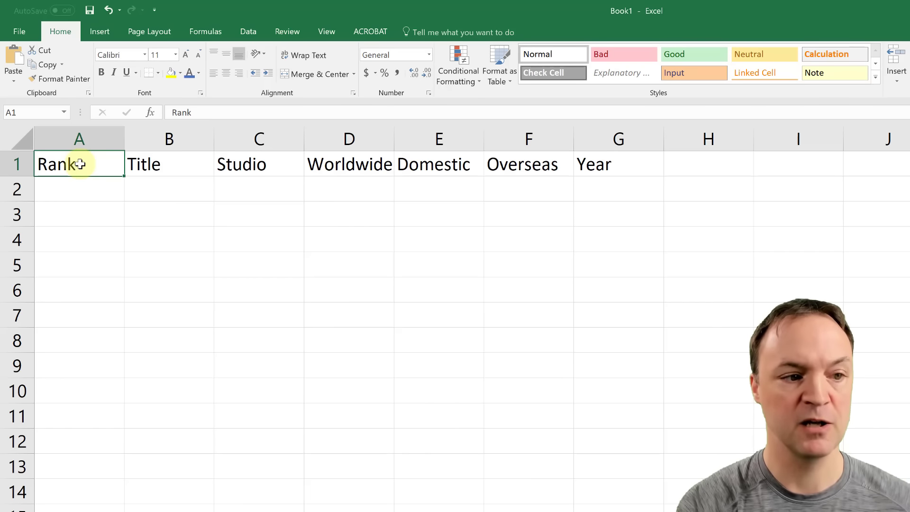
Step: Move the cell selection along the heading row from A1 to F1 and back to A1
key(Right)
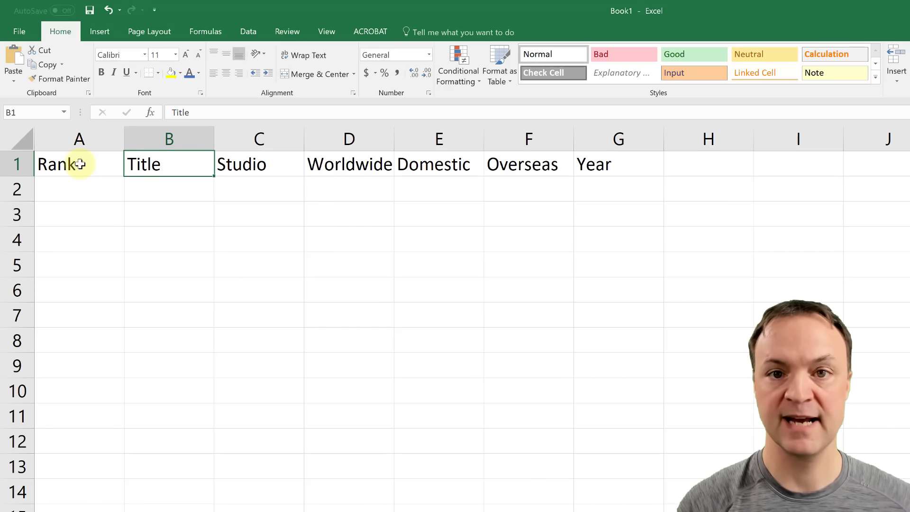
key(Right)
key(Right)
key(Right)
key(Right)
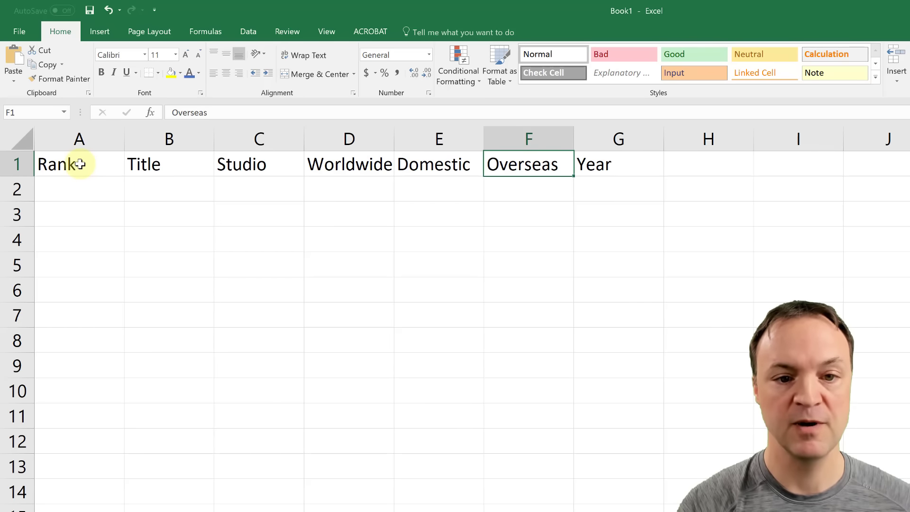
key(Left)
key(Left)
key(Left)
key(Left)
key(Left)
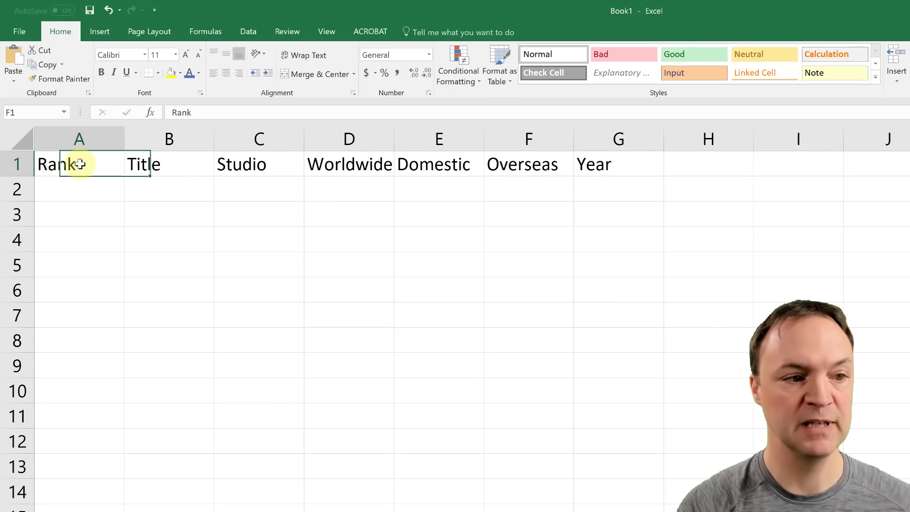
Step: Move the cell selection down column A to A5 and back up to A1
key(Down)
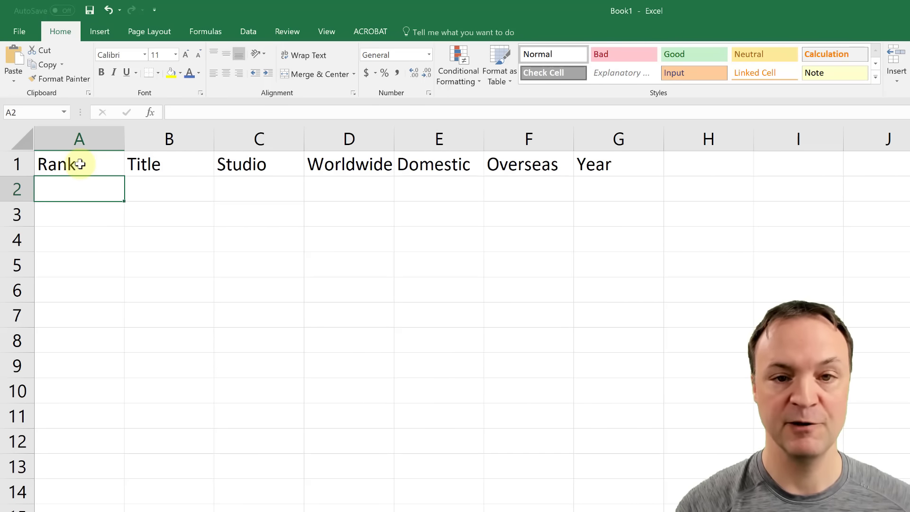
key(Down)
key(Down)
key(Down)
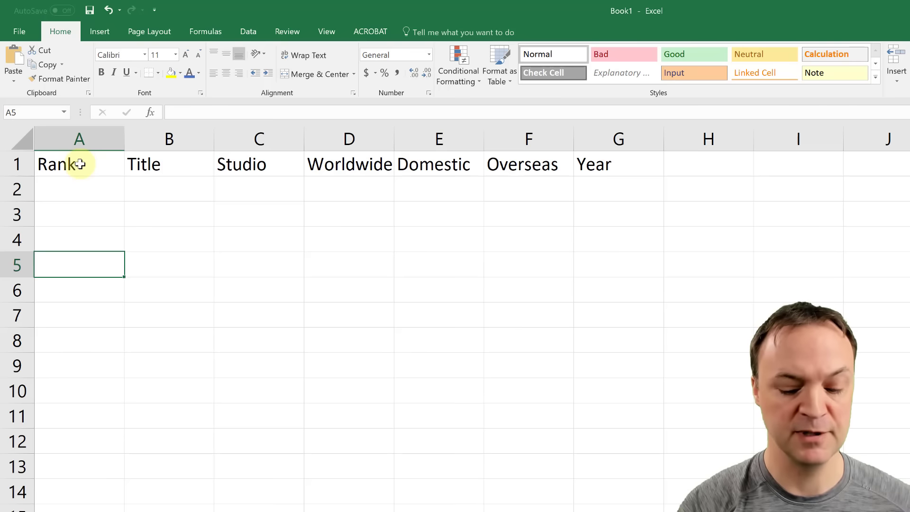
key(Up)
key(Up)
key(Up)
key(Up)
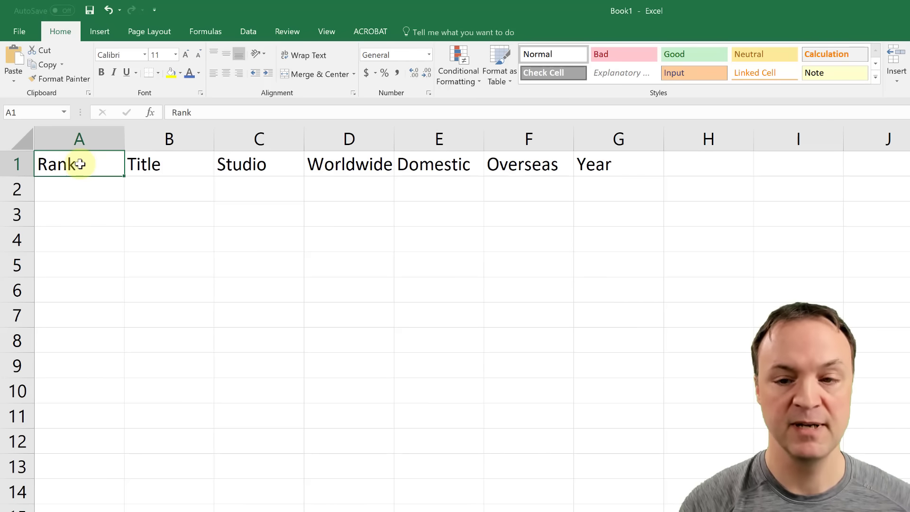
Step: Move the cell selection one cell at a time from A1 through B3 and D3 to F2
key(Right)
key(Down)
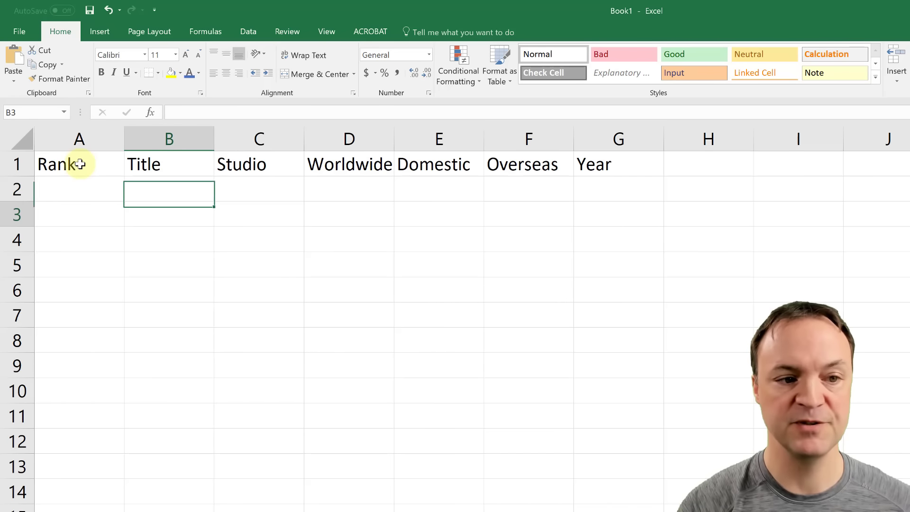
key(Down)
key(Right)
key(Right)
key(Up)
key(Right)
key(Right)
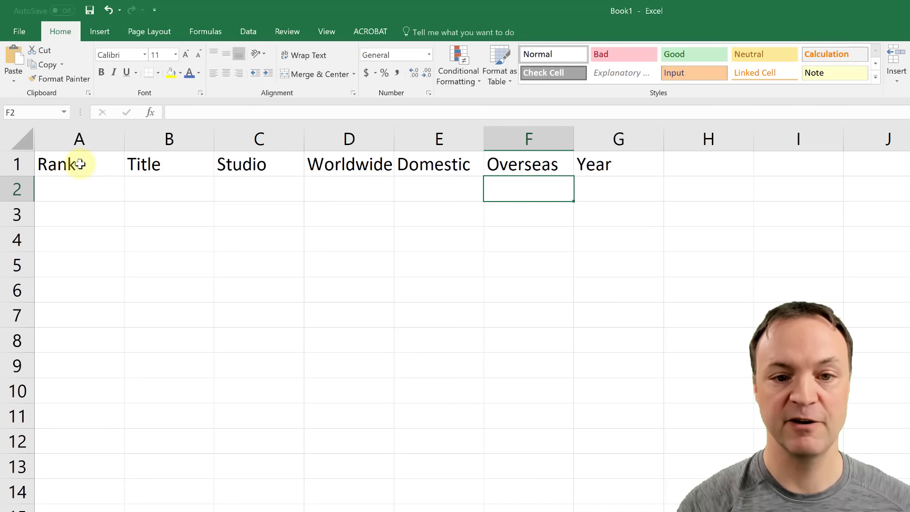
Step: Move the cell selection from F2 through F3 and G3 up to G1, and back along the heading row to A1
key(Down)
key(Right)
key(Up)
key(Up)
key(Left)
key(Left)
key(Left)
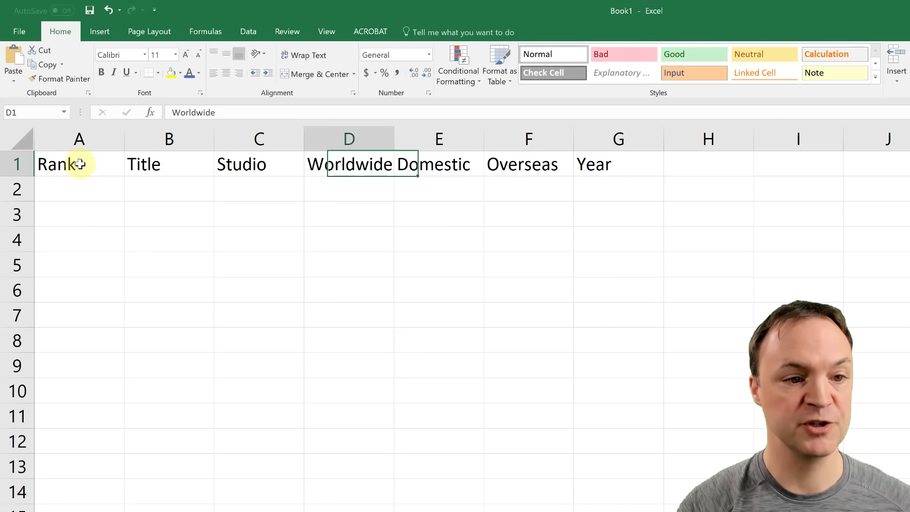
key(Left)
key(Left)
key(Left)
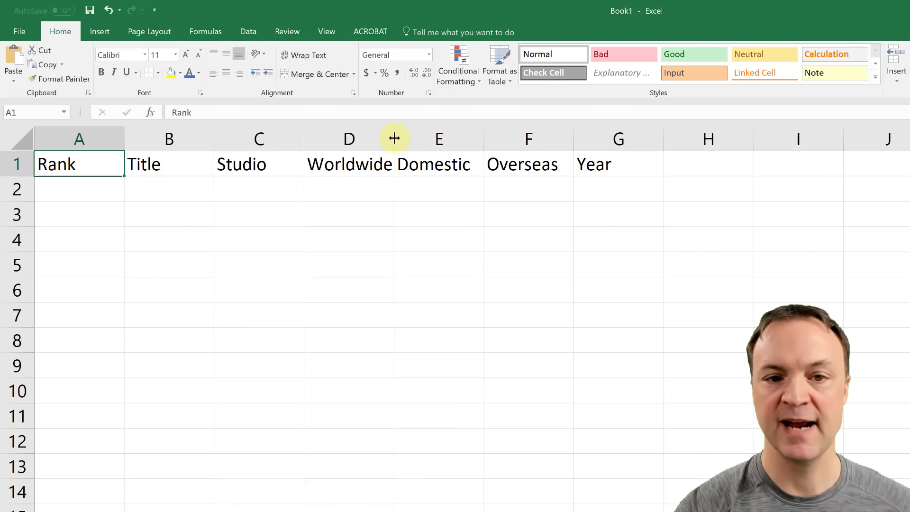
Step: Widen column D slightly so the Worldwide heading fits, and make row 1 a little taller
drag(394, 138, 406, 138)
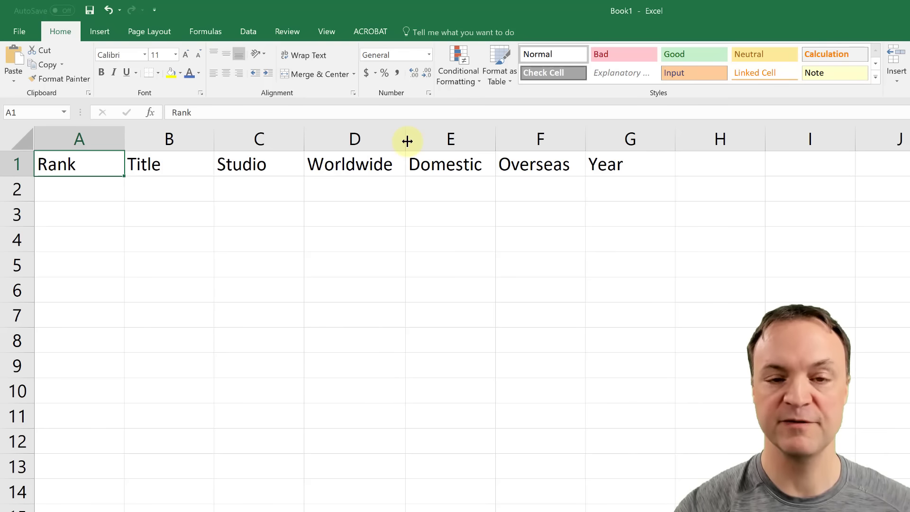
drag(24, 177, 25, 181)
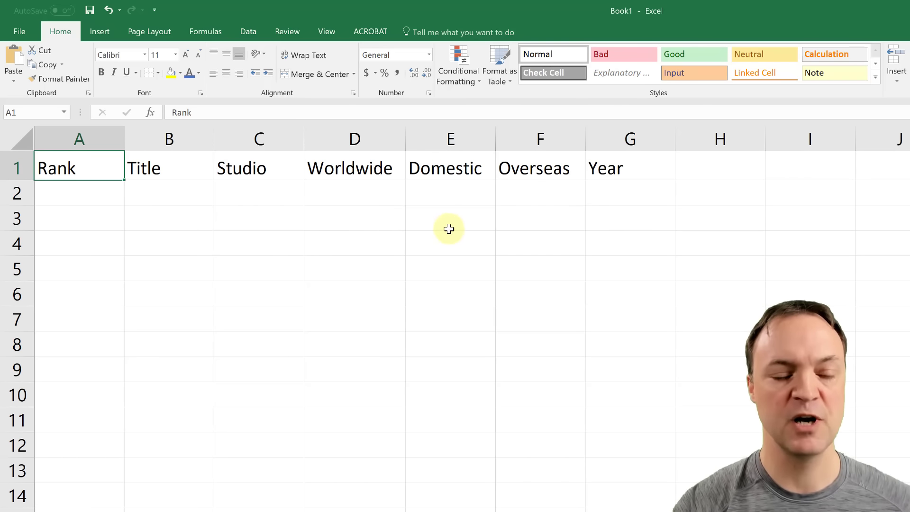
Step: Extend the Studio heading in cell C1 to read "Studio in the US"
double_click(286, 170)
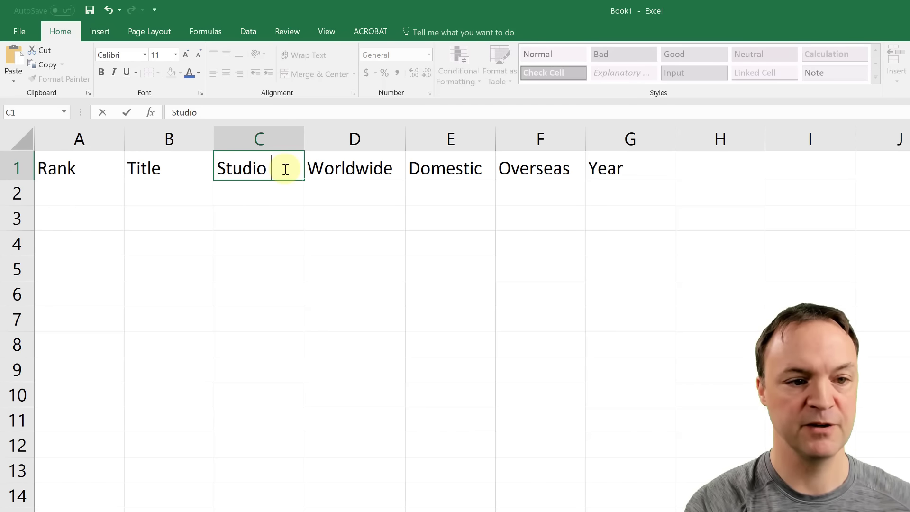
text(in the unit)
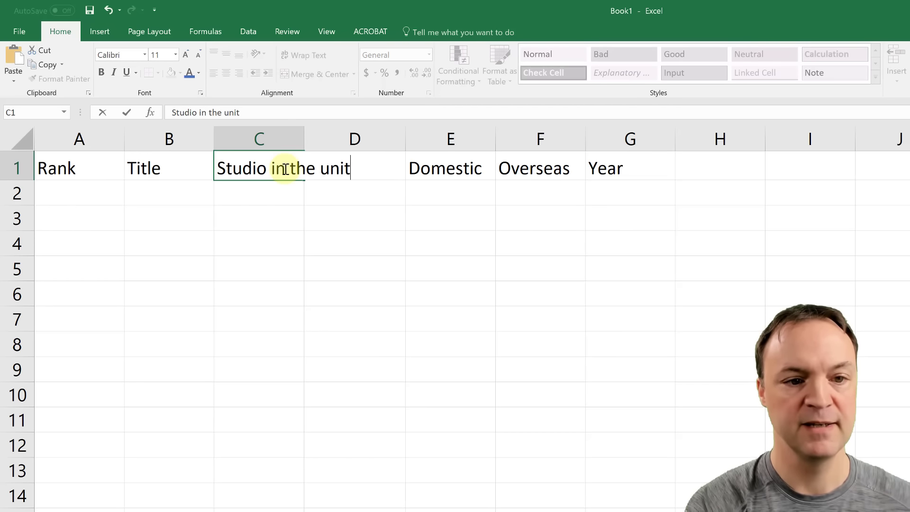
key(BackSpace)
key(BackSpace)
key(BackSpace)
text(US)
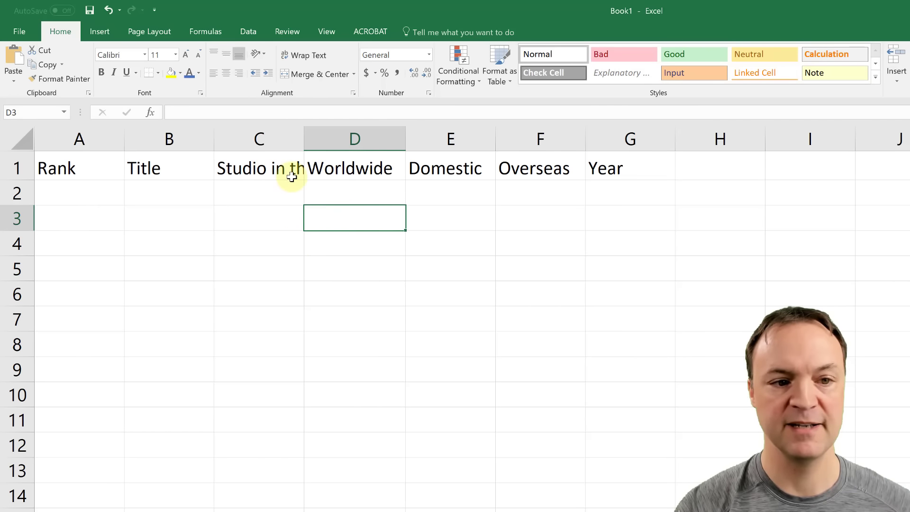
Step: Try widening column C by hand to fit the heading in C1, and undo the last width change
click(329, 174)
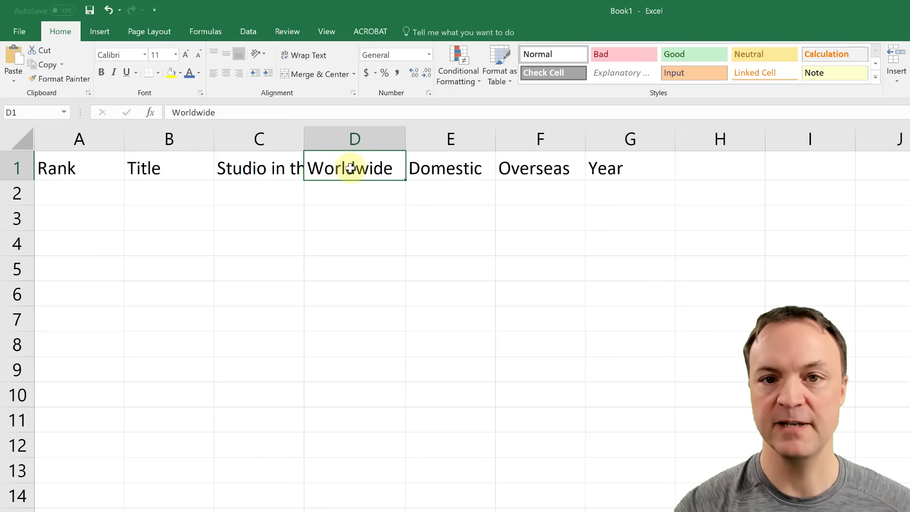
click(258, 167)
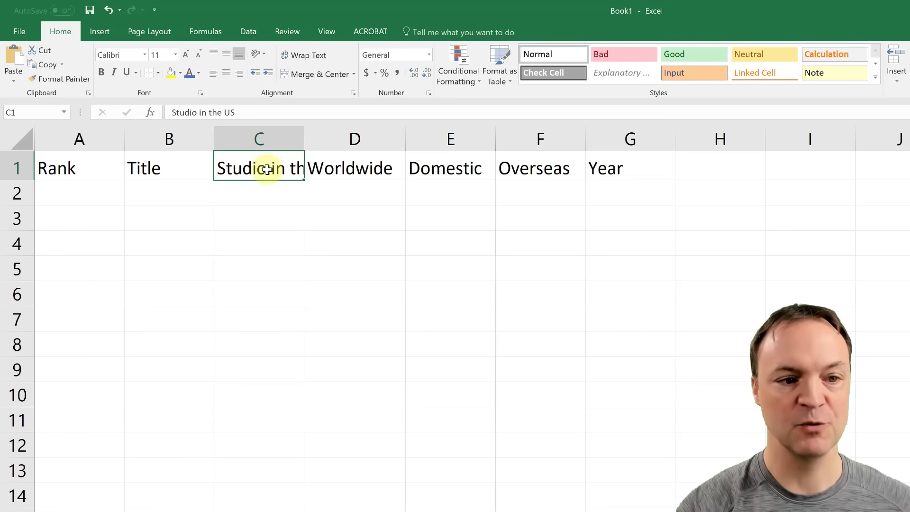
drag(304, 143, 346, 142)
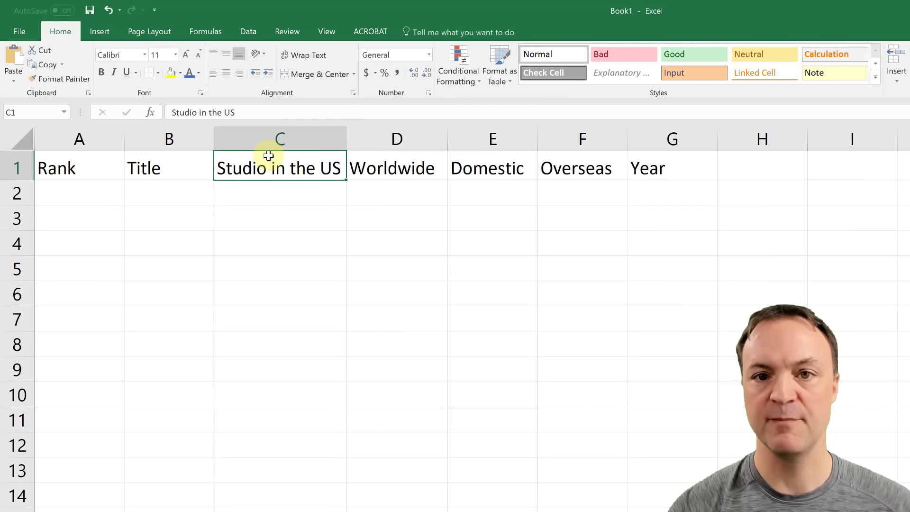
click(108, 11)
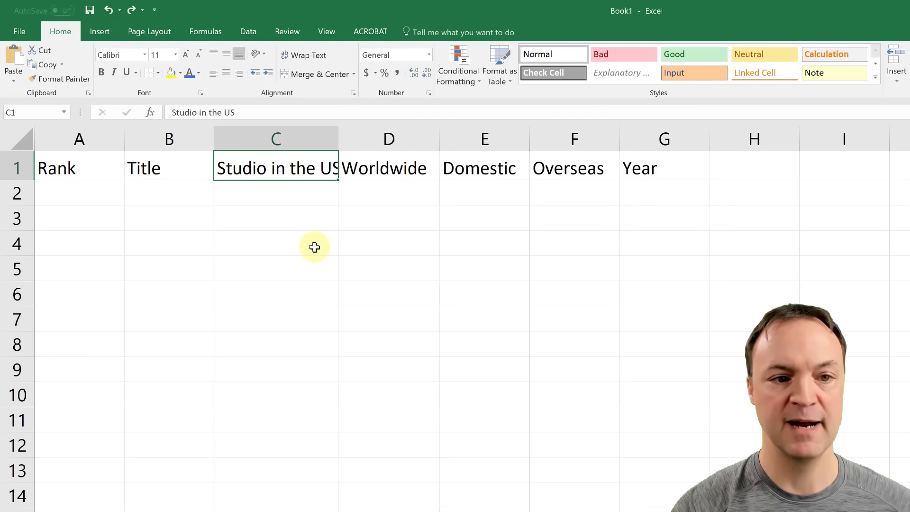
Step: AutoFit column C to its heading, reduce the height of row 1, and select cell C4
double_click(339, 142)
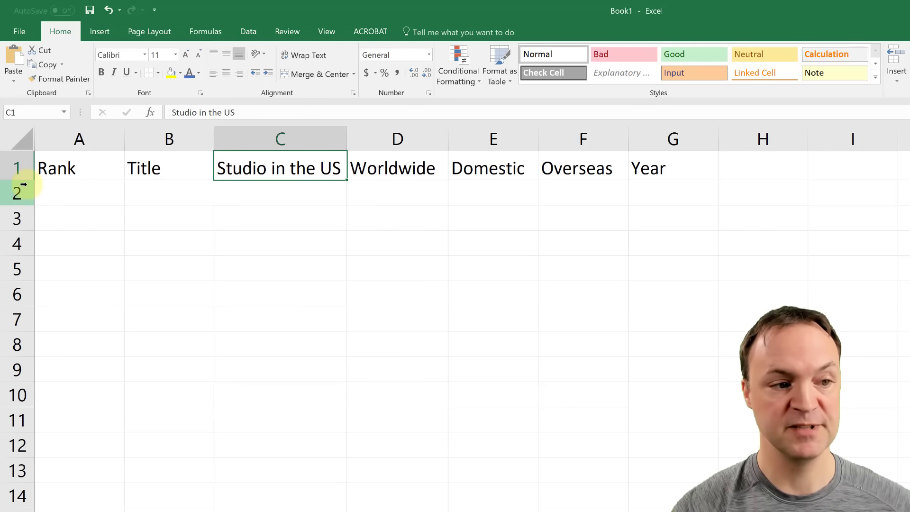
mouse_move(26, 180)
mouse_down()
mouse_move(24, 195)
mouse_move(21, 173)
mouse_up()
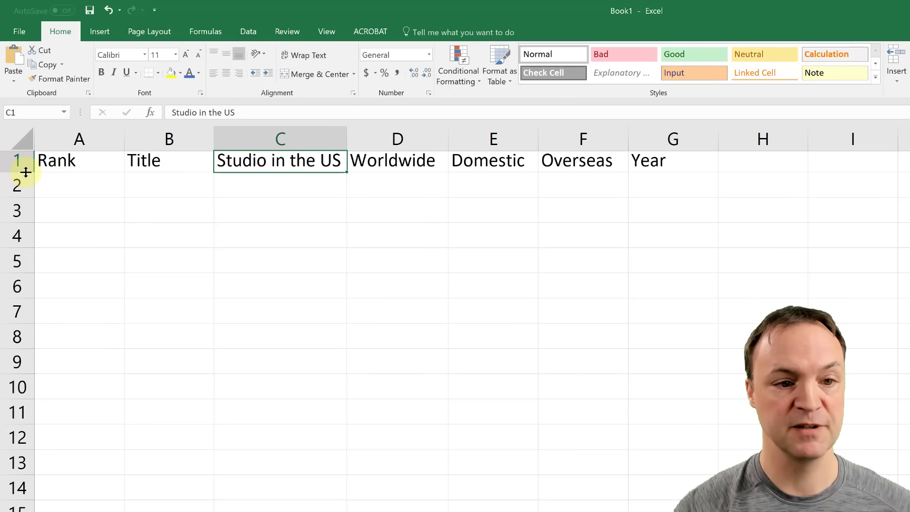
click(218, 238)
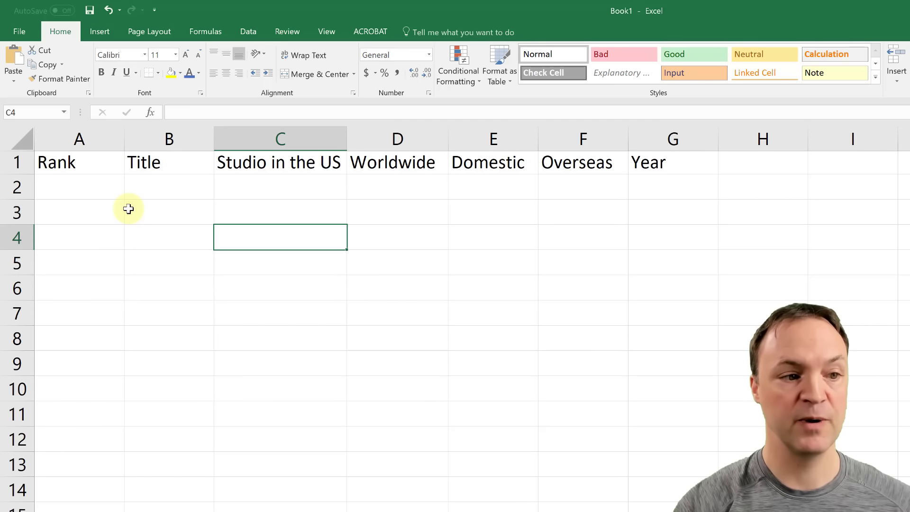
Step: Overwrite the heading in cell A1 with "adsf" and undo the replacement
click(72, 161)
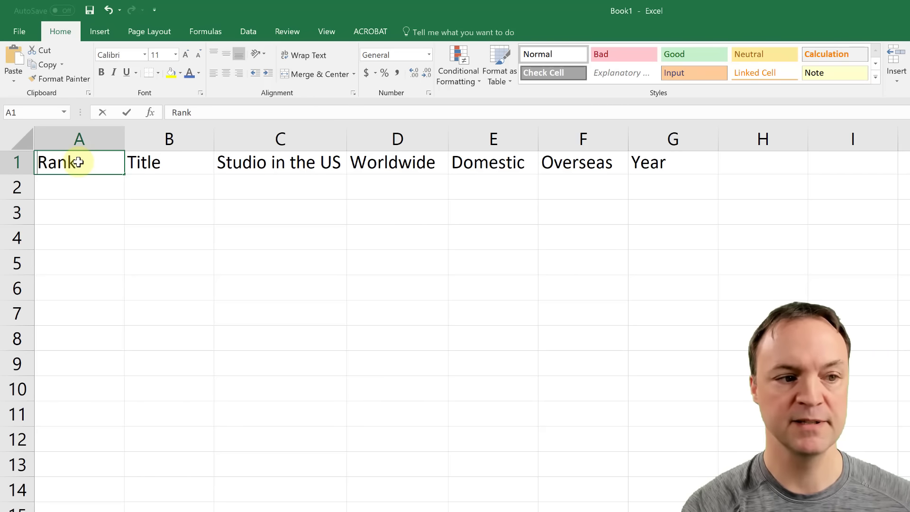
text(adsf)
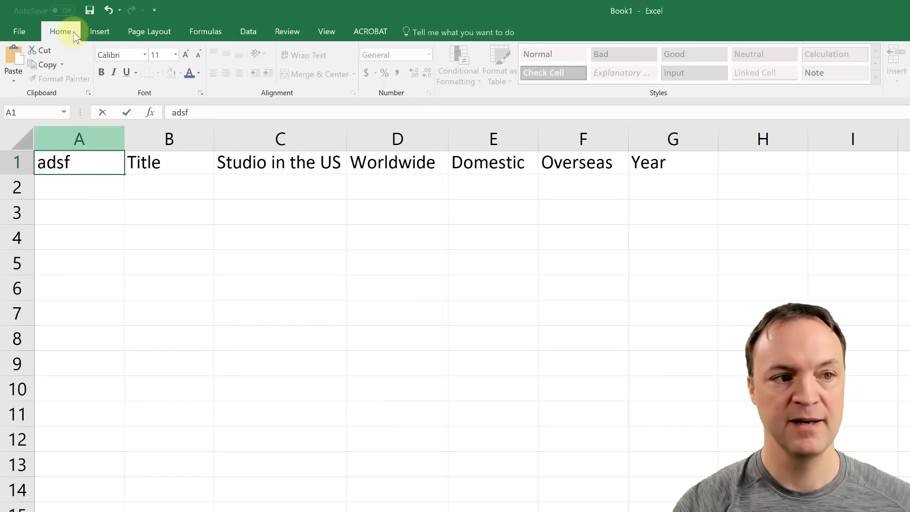
click(108, 10)
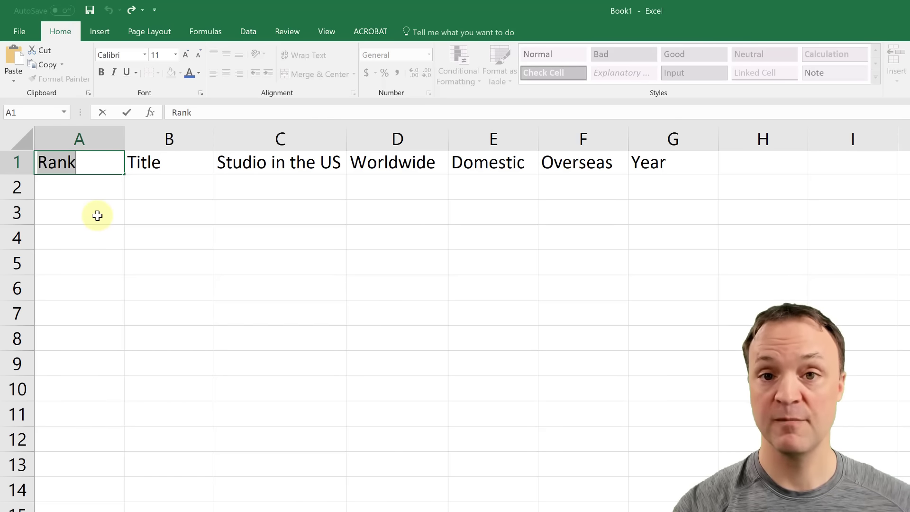
Step: Extend the heading to "Ranking" directly inside cell A1, undo the addition, and select cell A5
click(99, 166)
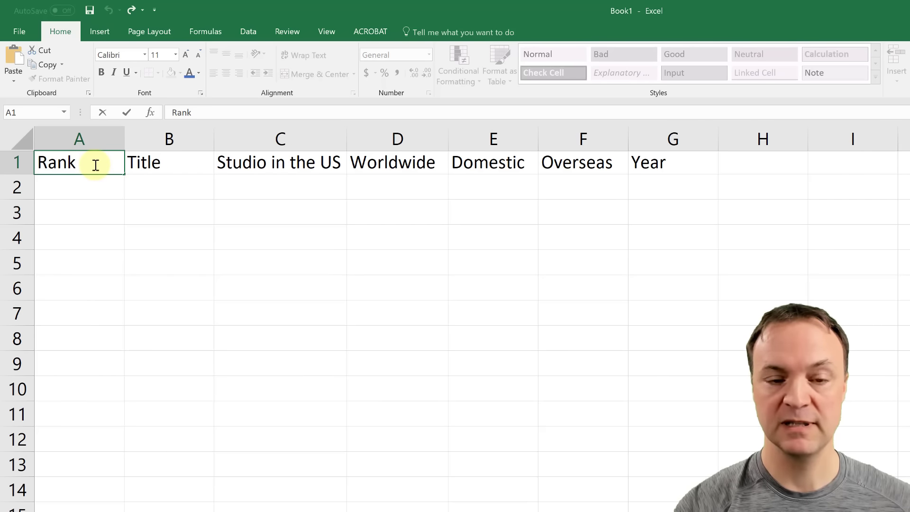
text(ing)
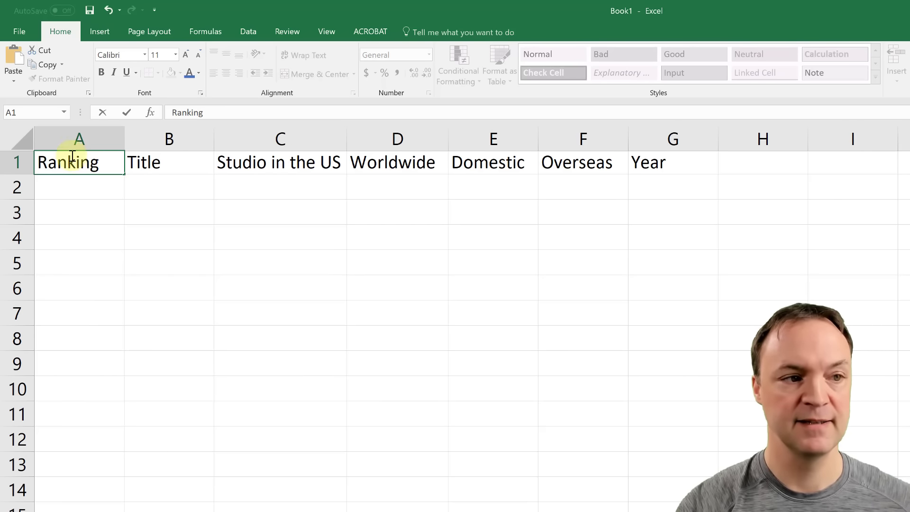
click(109, 10)
click(83, 260)
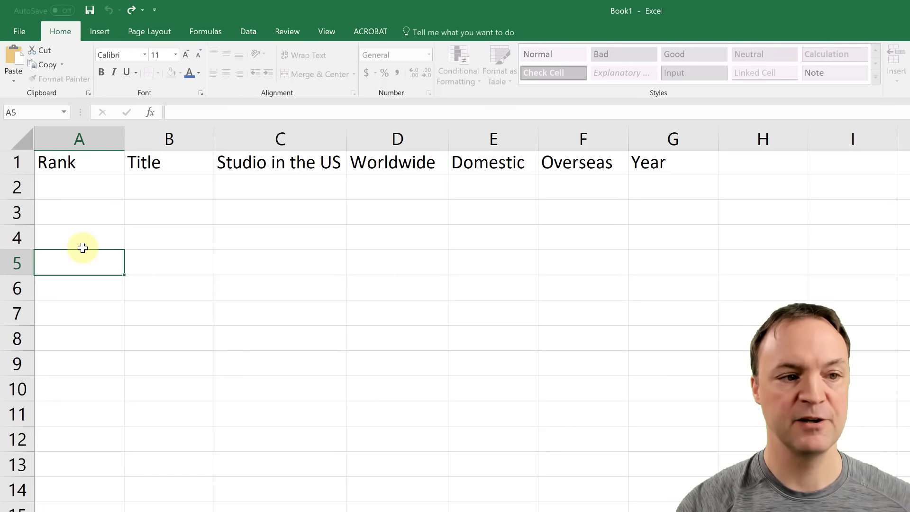
Step: Change the heading of A1 to "Ranking" in the formula bar, undo the edit, and select cell B4
click(76, 161)
click(234, 114)
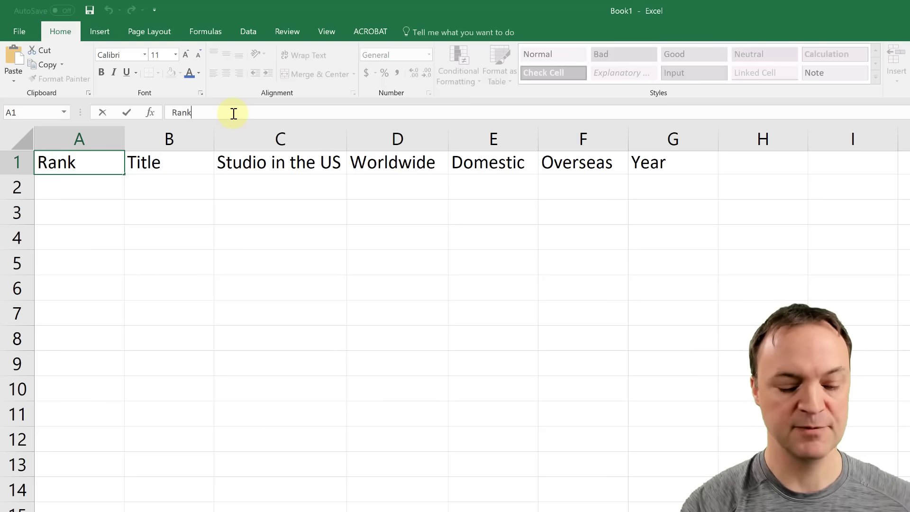
text(ing)
key(ctrl+Return)
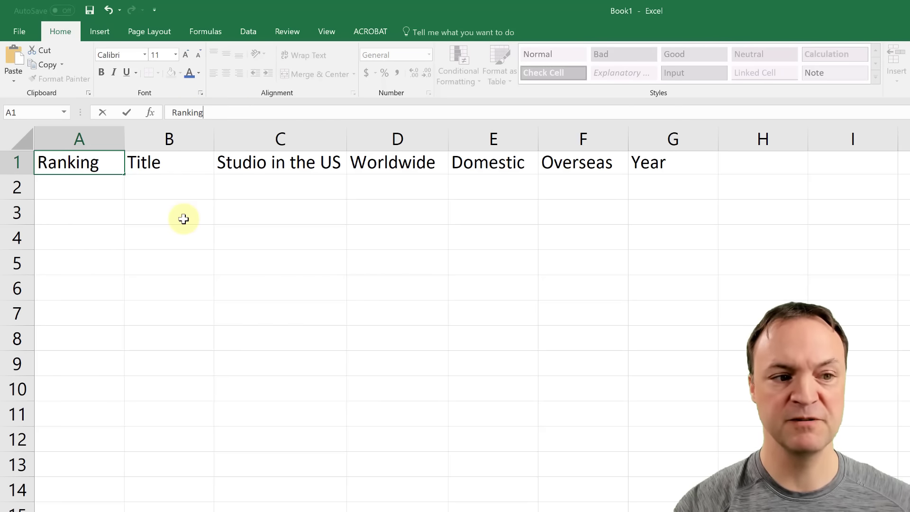
click(158, 172)
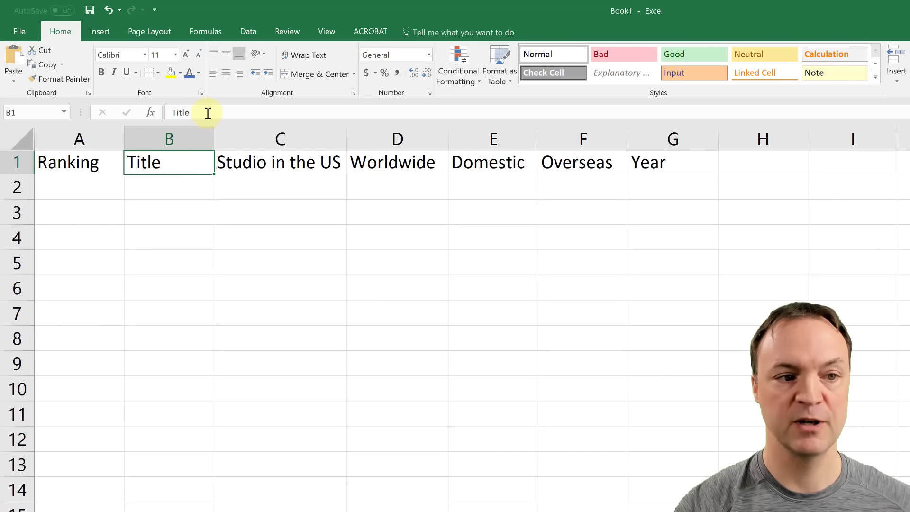
click(109, 10)
click(182, 225)
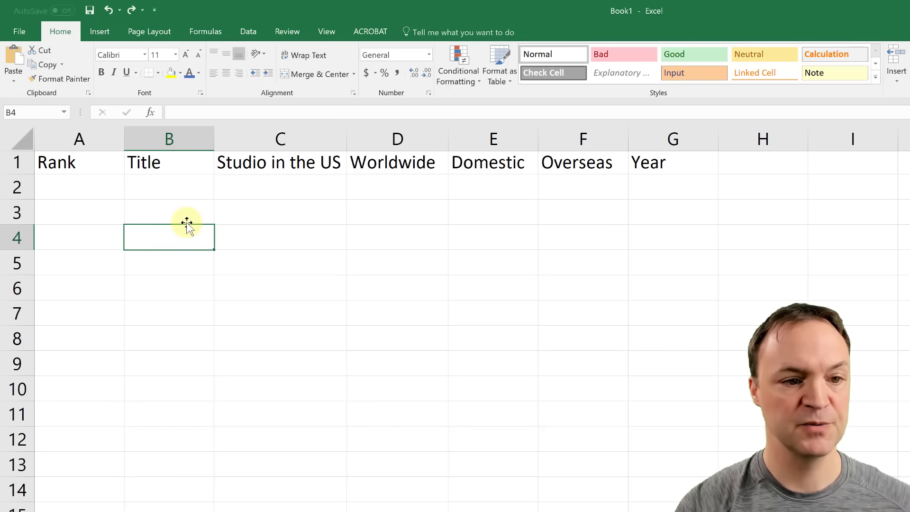
Step: Format the Rank heading in cell A1 with the Arial Black font at size 22
click(92, 166)
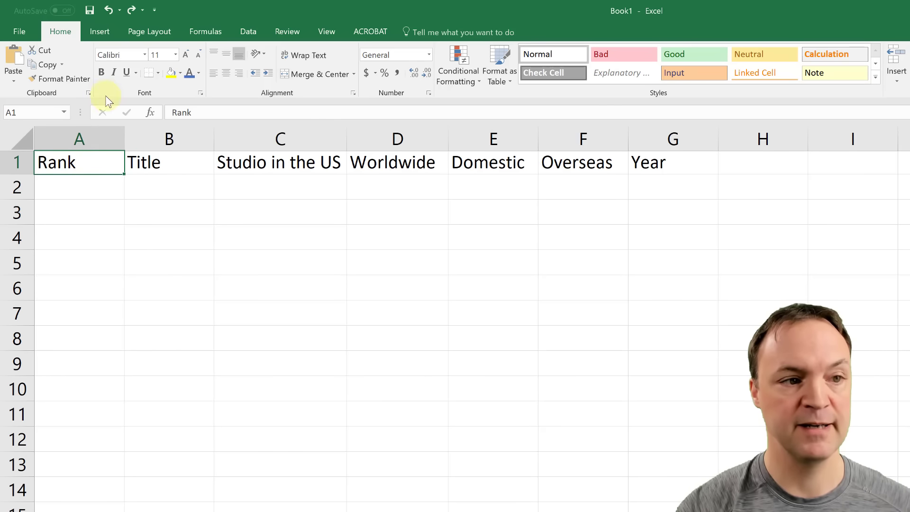
click(145, 55)
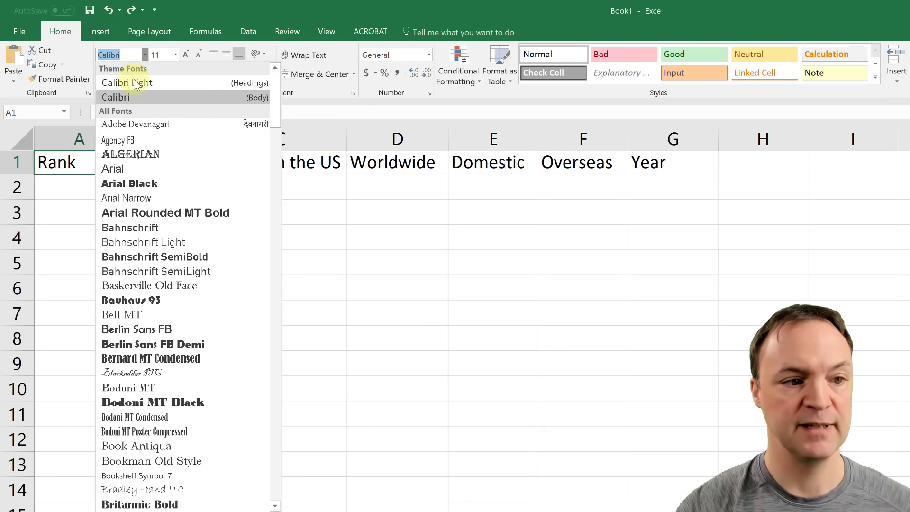
click(138, 180)
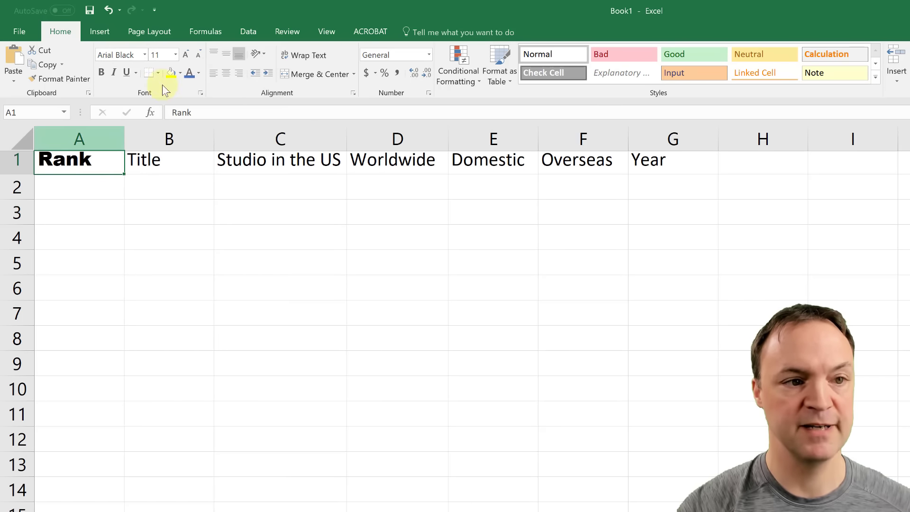
click(175, 55)
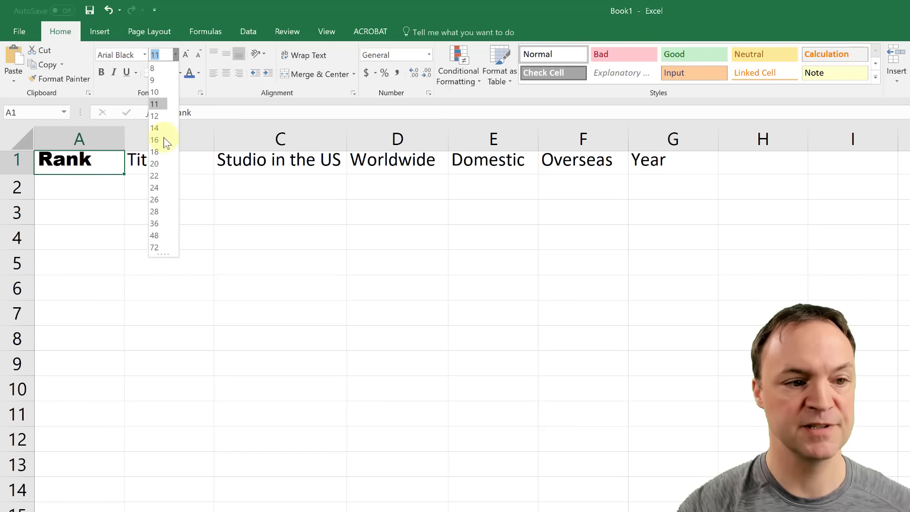
click(159, 175)
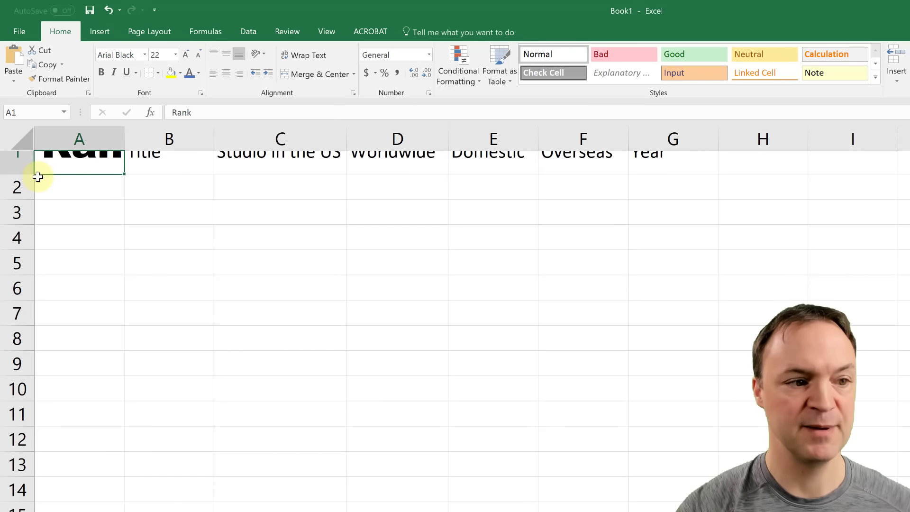
Step: AutoFit the height of row 1 and the width of column A to the enlarged Rank heading
double_click(17, 175)
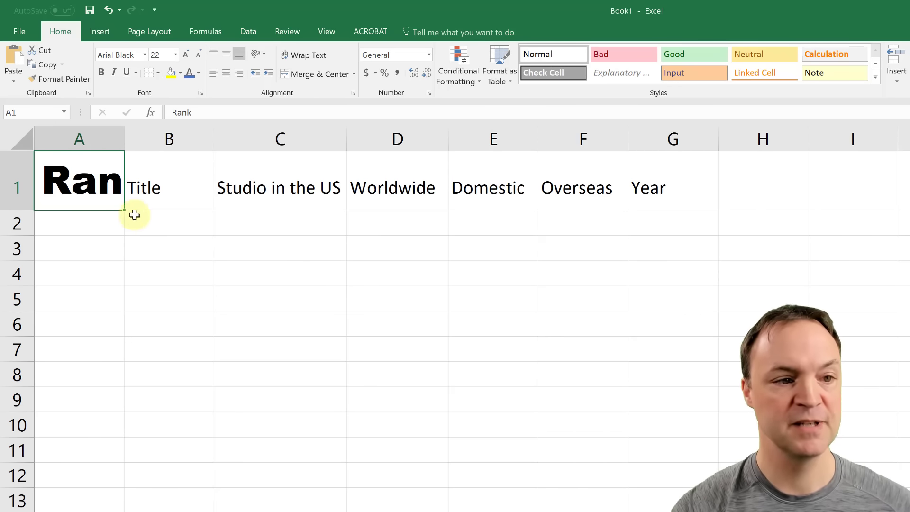
click(125, 142)
double_click(125, 143)
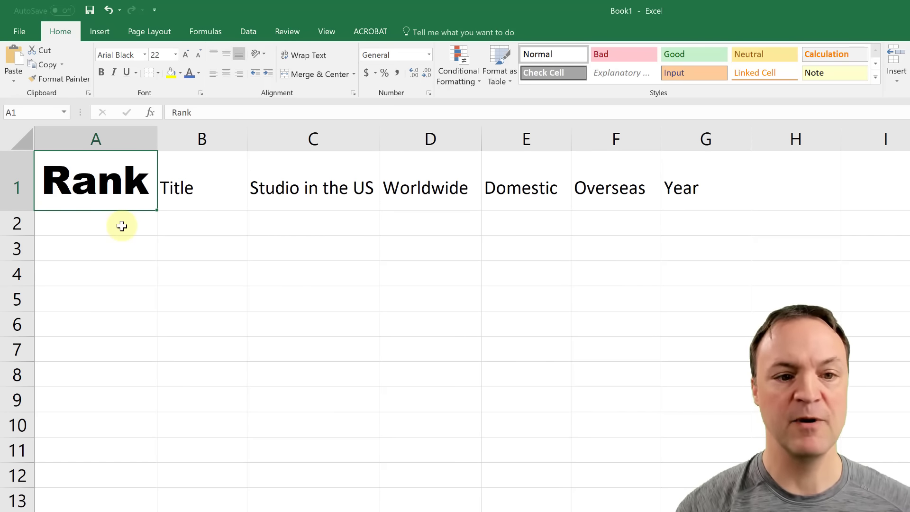
Step: Format the whole heading row 1 at font size 16, bold, with a blue font color
click(15, 189)
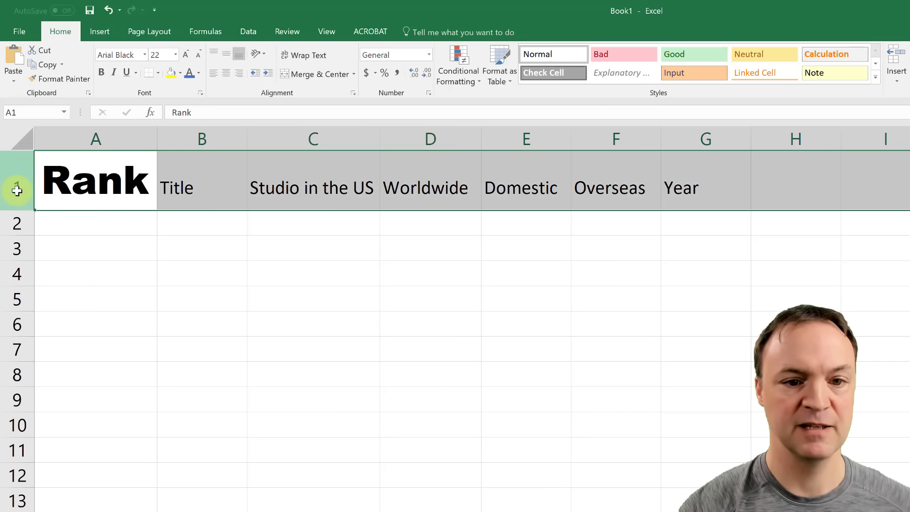
click(176, 55)
click(159, 139)
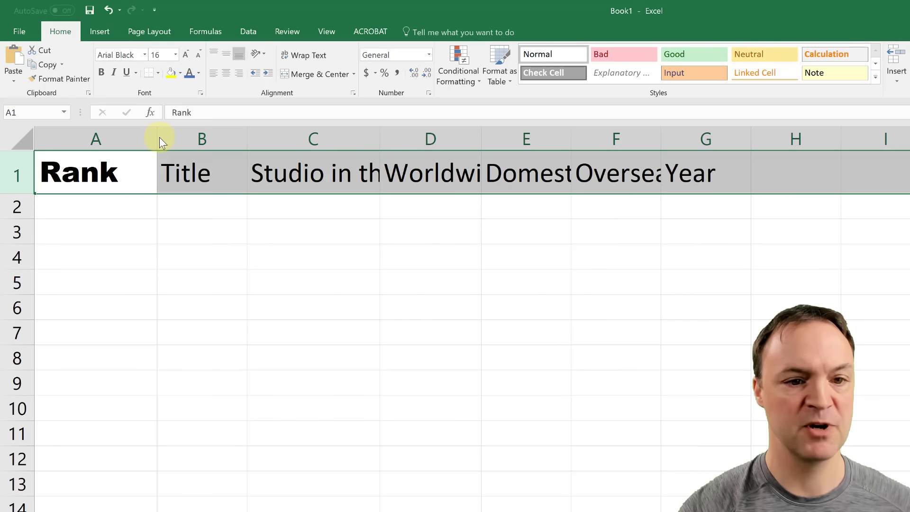
click(101, 73)
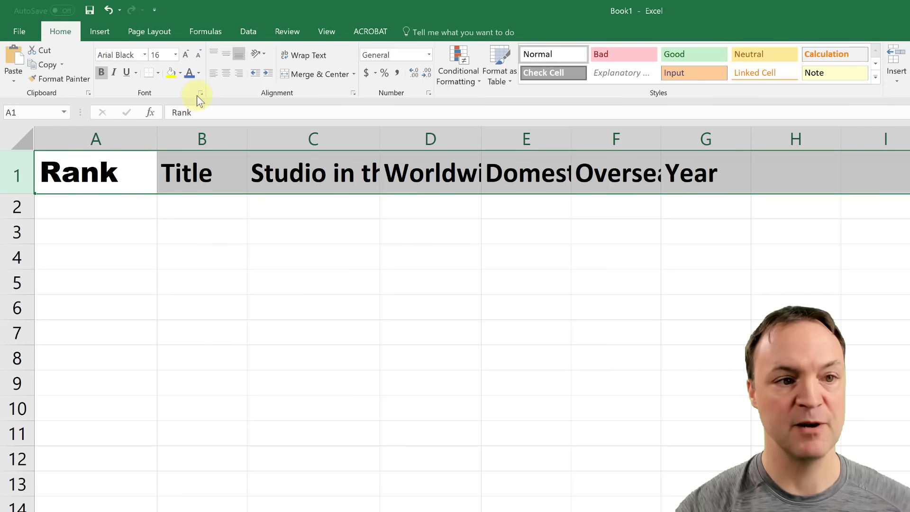
click(189, 74)
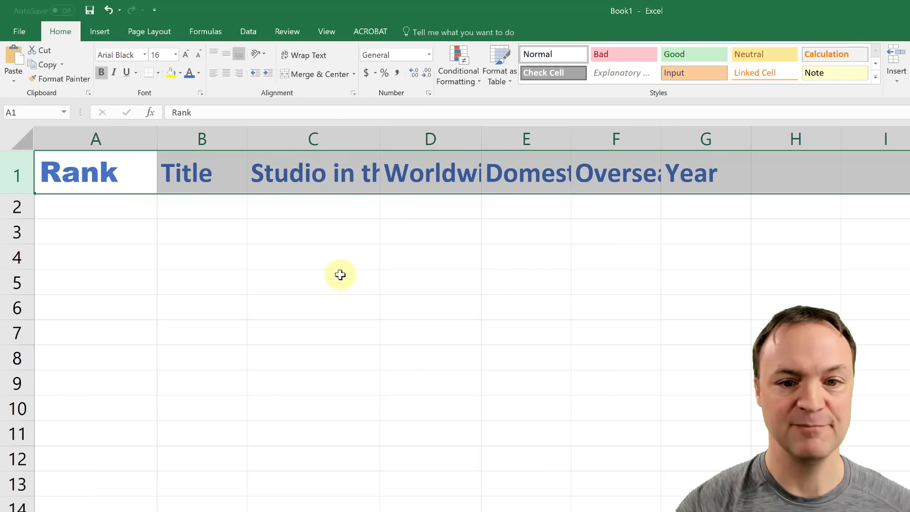
Step: AutoFit the widths of columns D, C, E and F to their enlarged headings
click(458, 218)
double_click(482, 139)
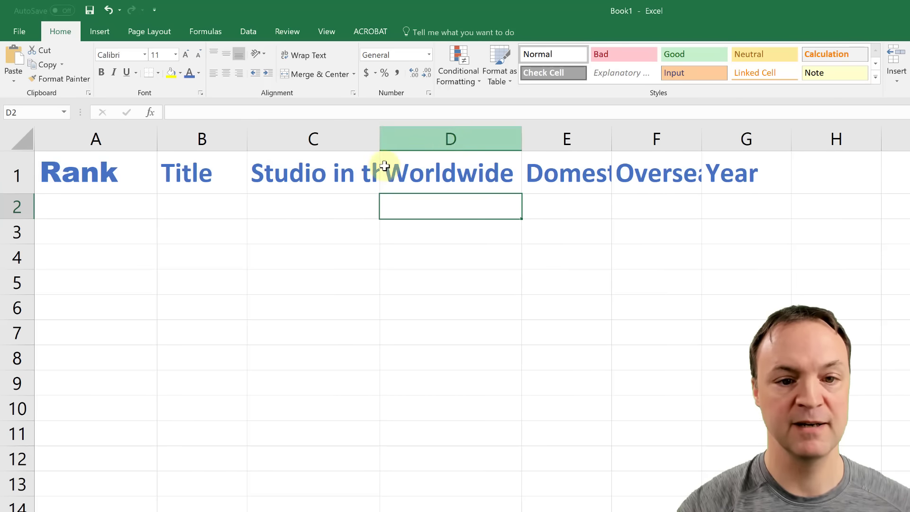
click(353, 137)
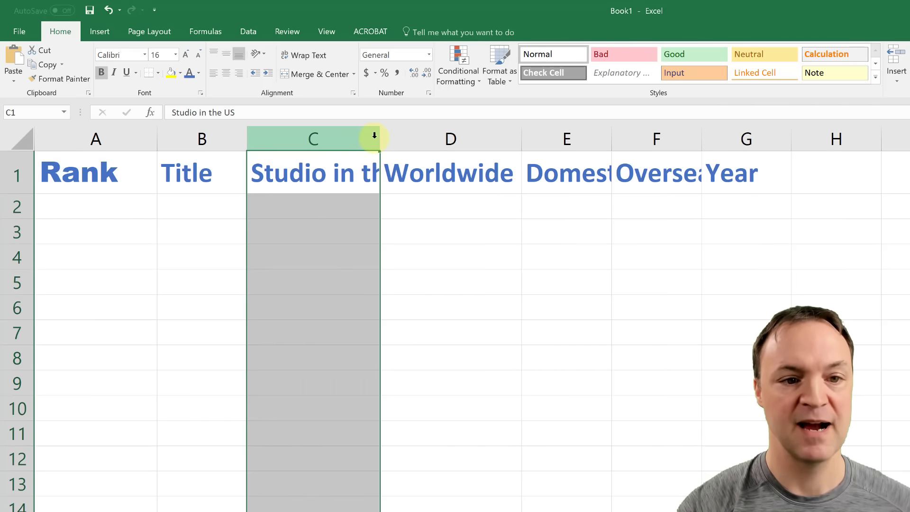
double_click(379, 138)
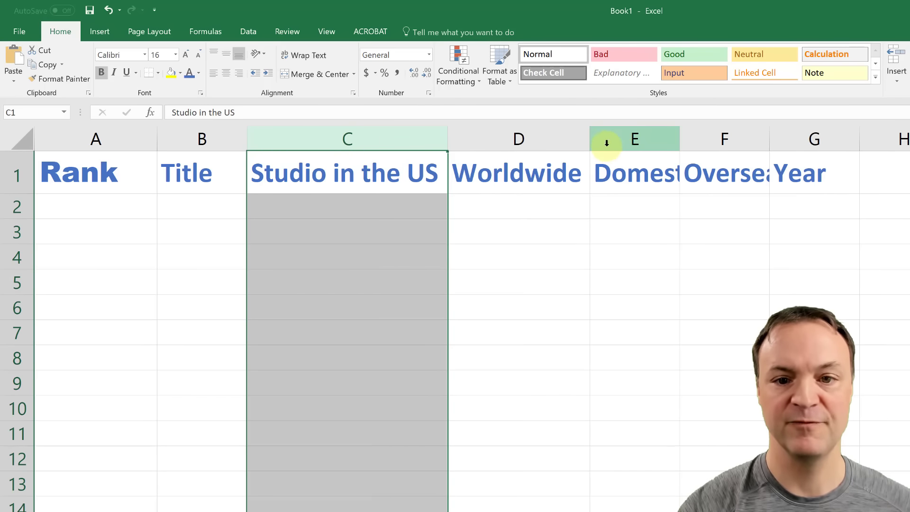
double_click(680, 142)
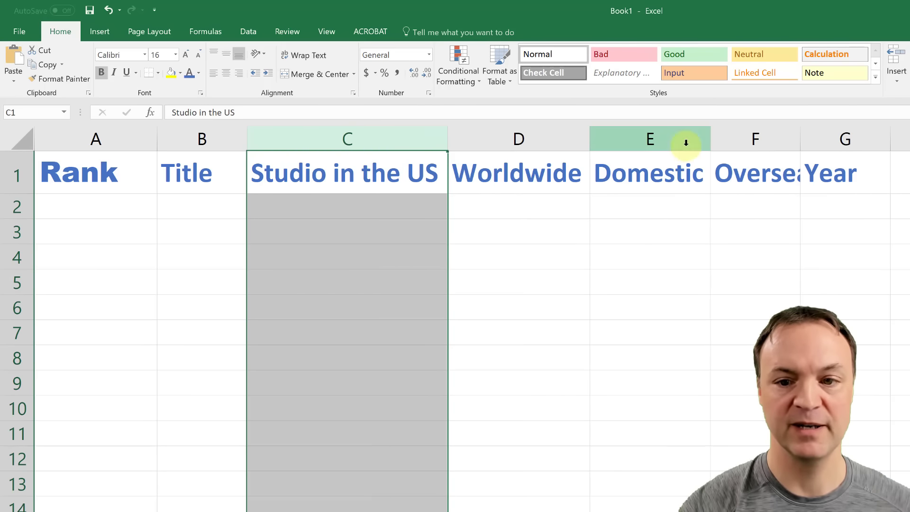
double_click(800, 136)
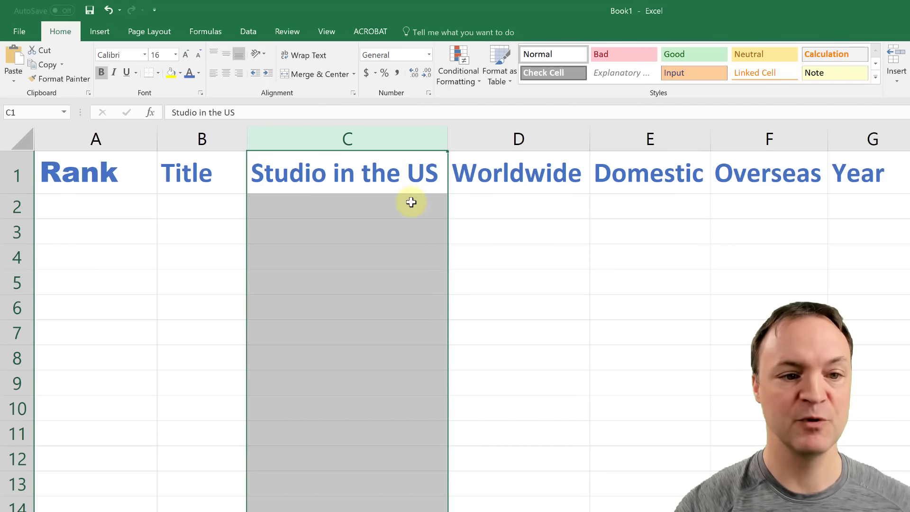
click(144, 204)
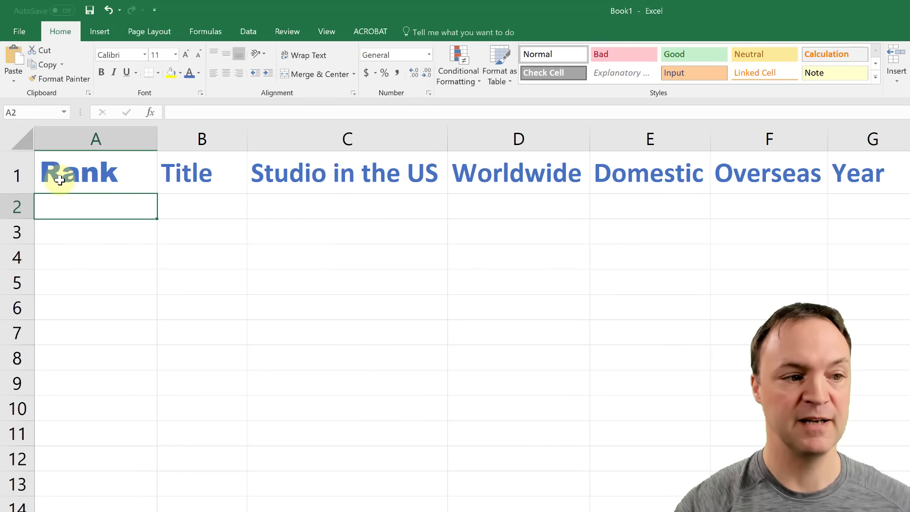
Step: Turn bold off and back on for the whole heading row 1
click(17, 182)
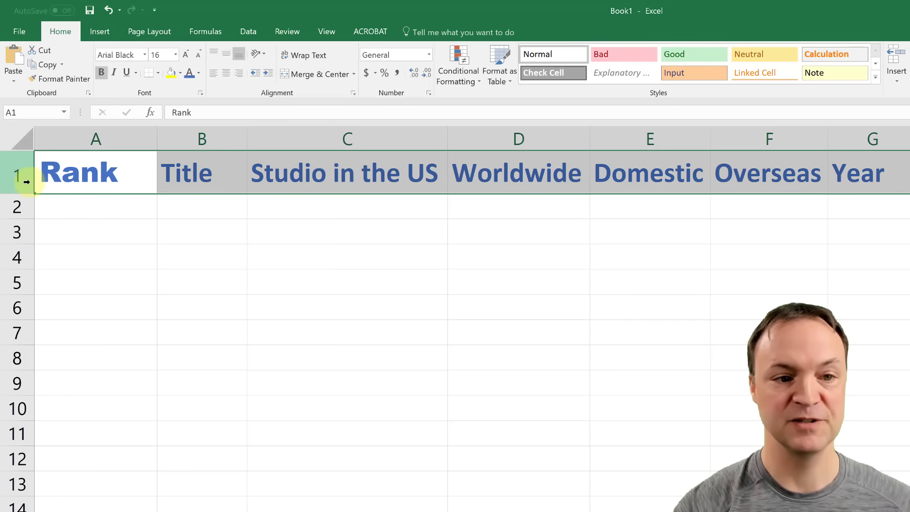
click(101, 72)
click(101, 72)
Step: Shorten the heading in C1 to "Studio" and AutoFit the width of column C to it
double_click(436, 172)
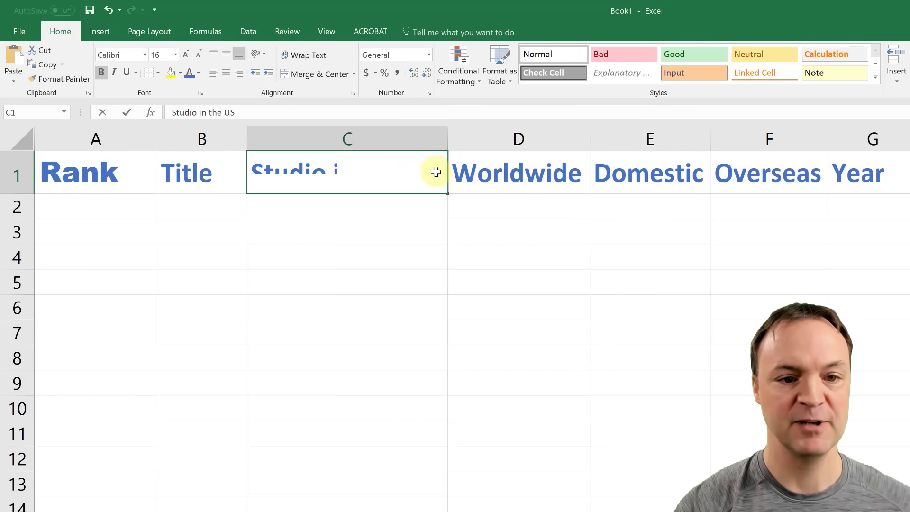
key(BackSpace)
key(Return)
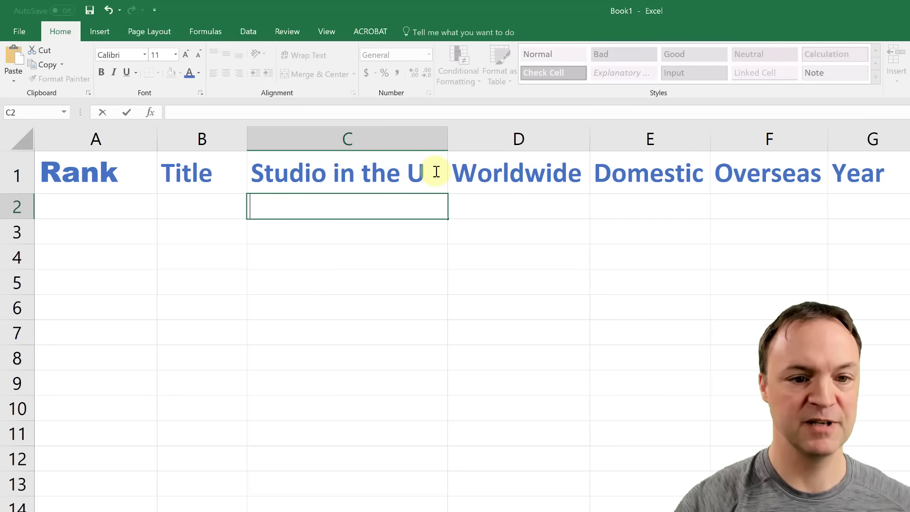
double_click(436, 173)
key(BackSpace)
key(BackSpace)
key(BackSpace)
key(BackSpace)
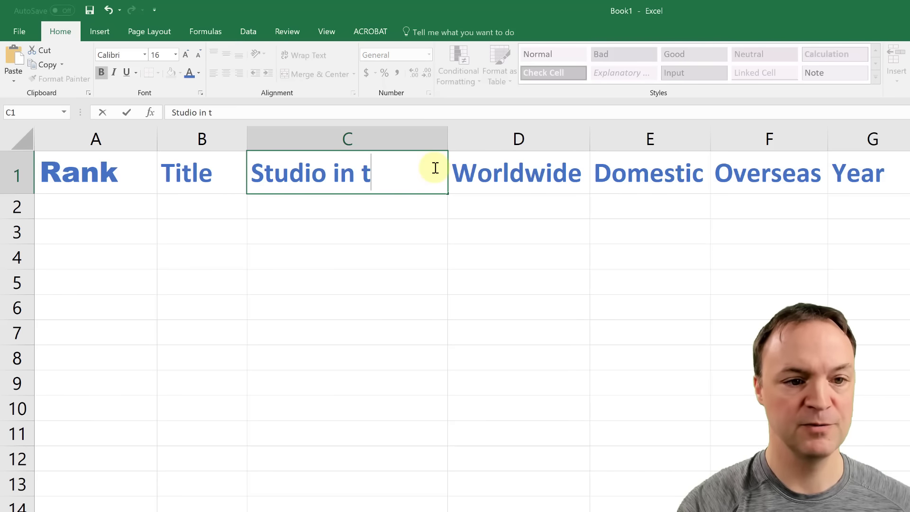
key(BackSpace)
key(BackSpace)
key(BackSpace)
key(BackSpace)
key(BackSpace)
click(440, 323)
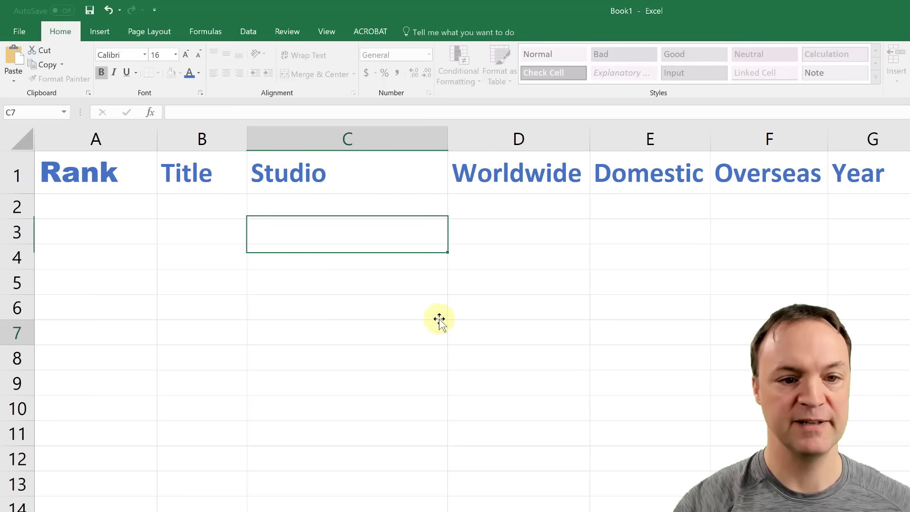
double_click(448, 139)
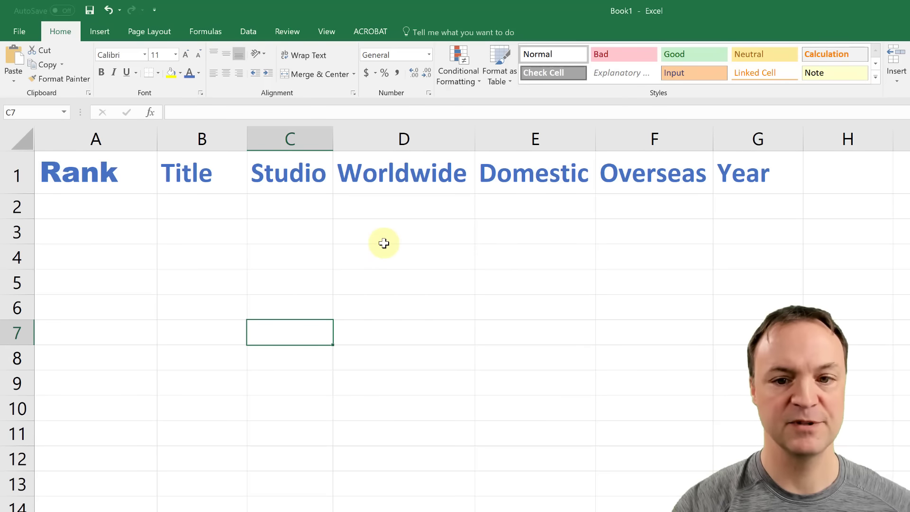
click(384, 243)
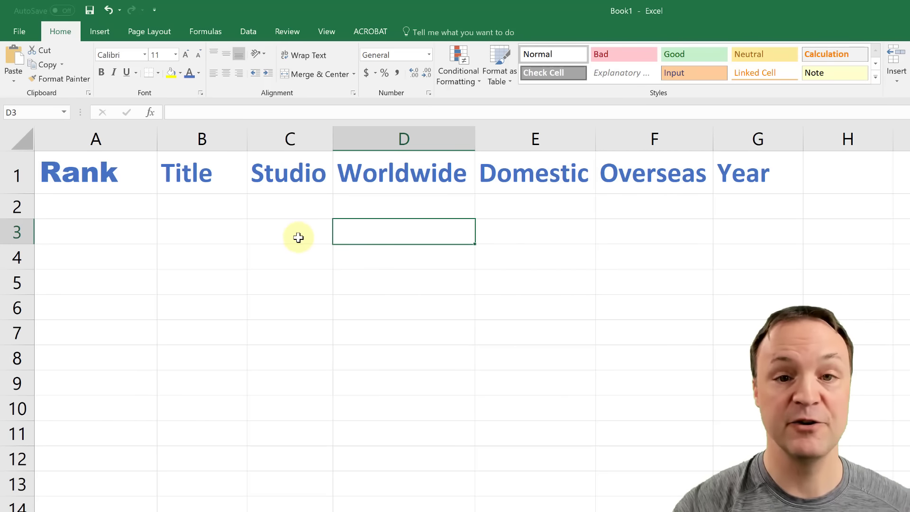
Step: Apply Thick Outside Borders around the headings in A1:G1
drag(105, 172, 750, 179)
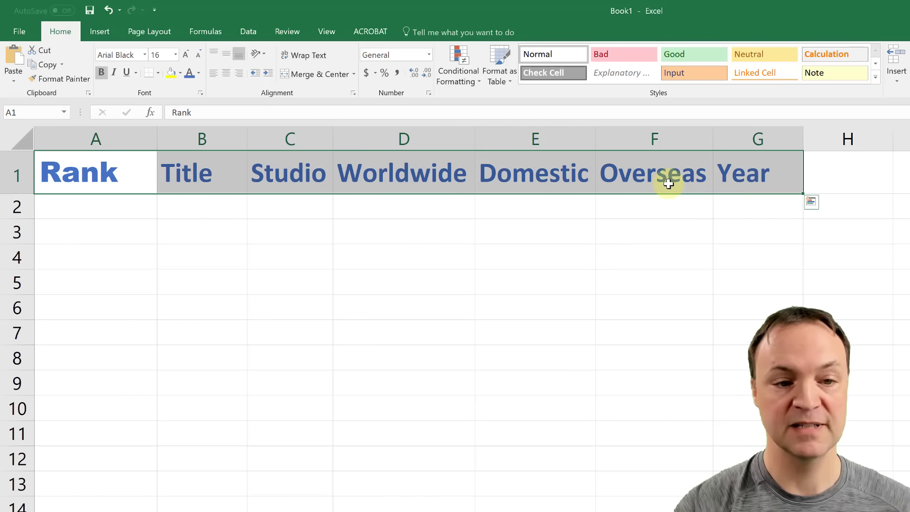
click(157, 72)
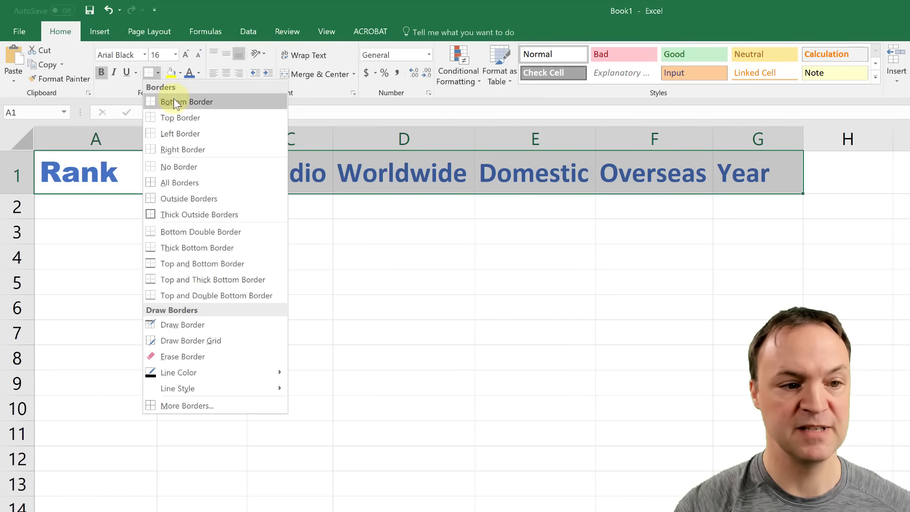
click(186, 214)
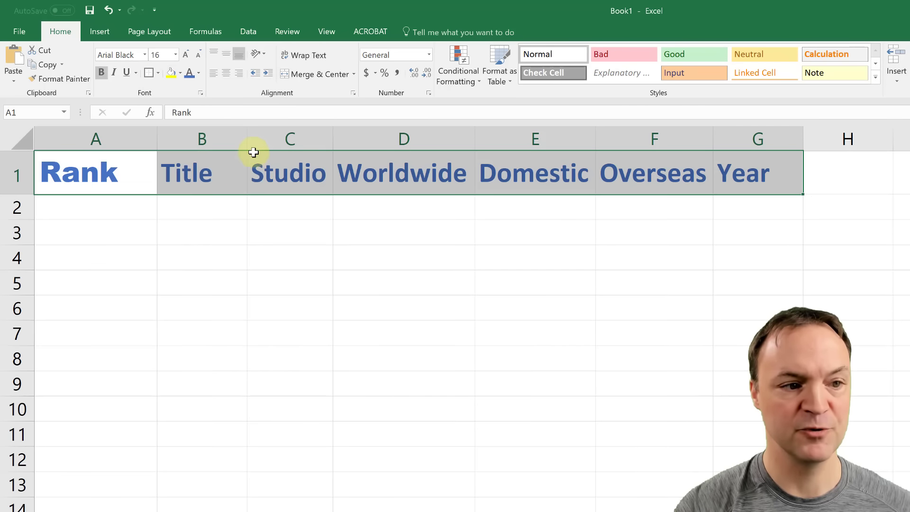
click(158, 73)
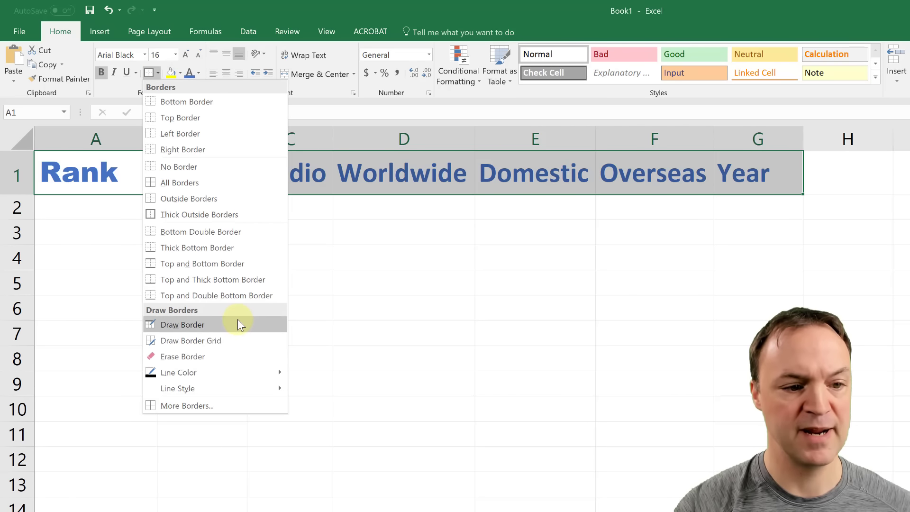
mouse_move(228, 391)
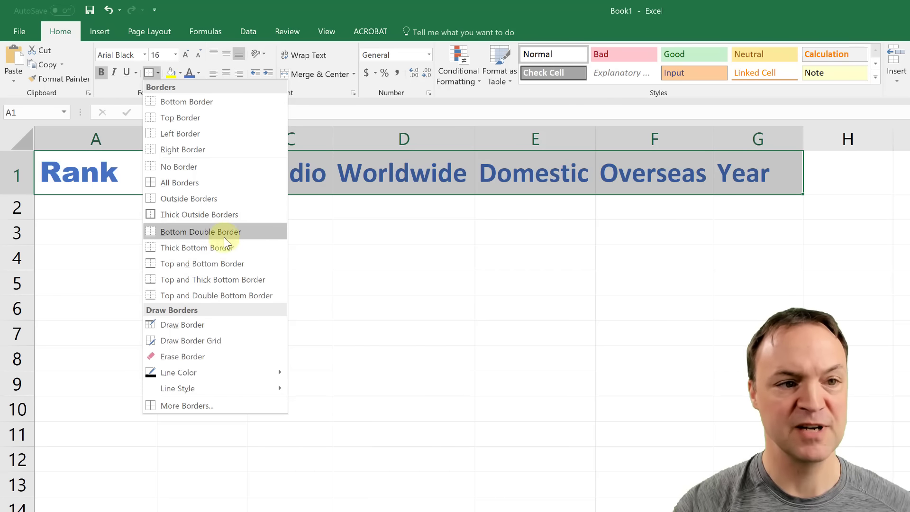
click(158, 74)
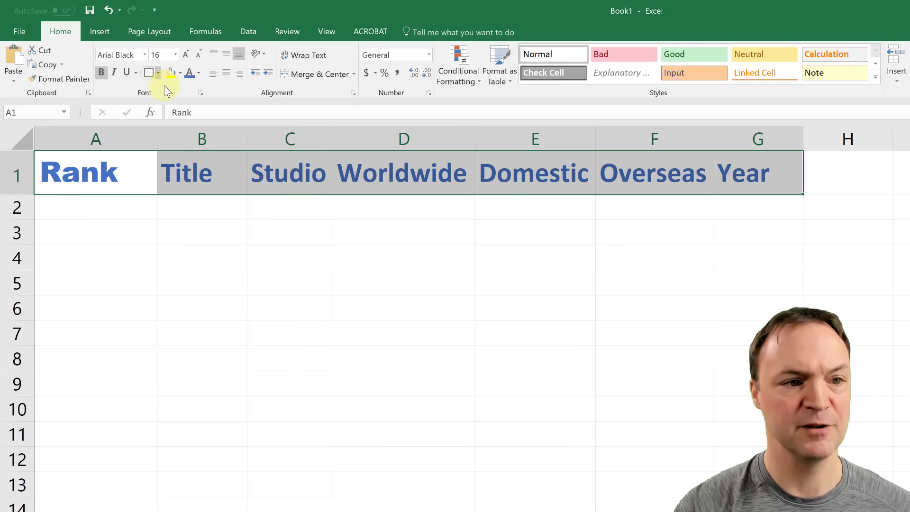
click(266, 281)
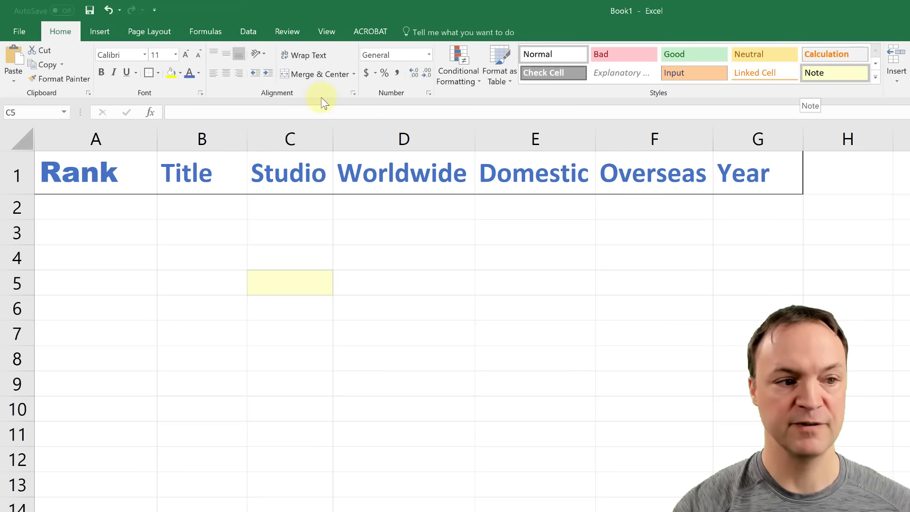
Step: Apply the Heading 2 cell style to the whole heading row 1
click(22, 179)
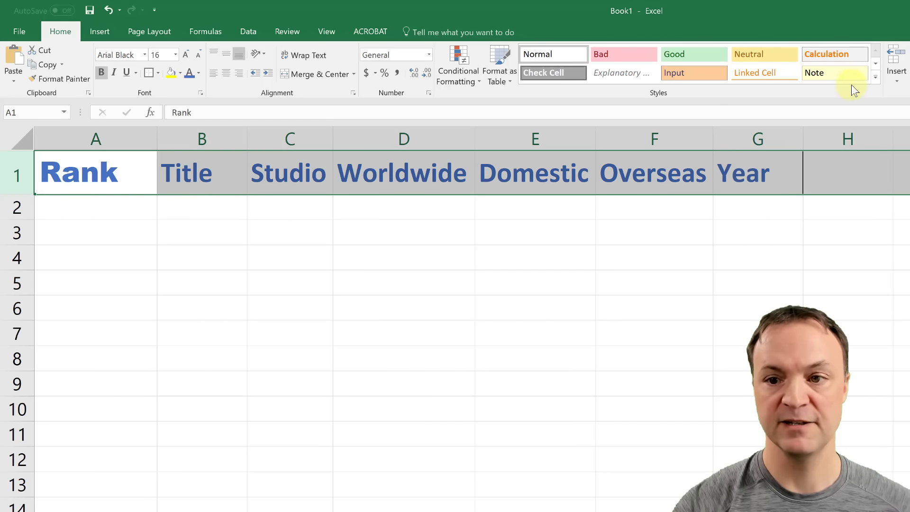
click(876, 75)
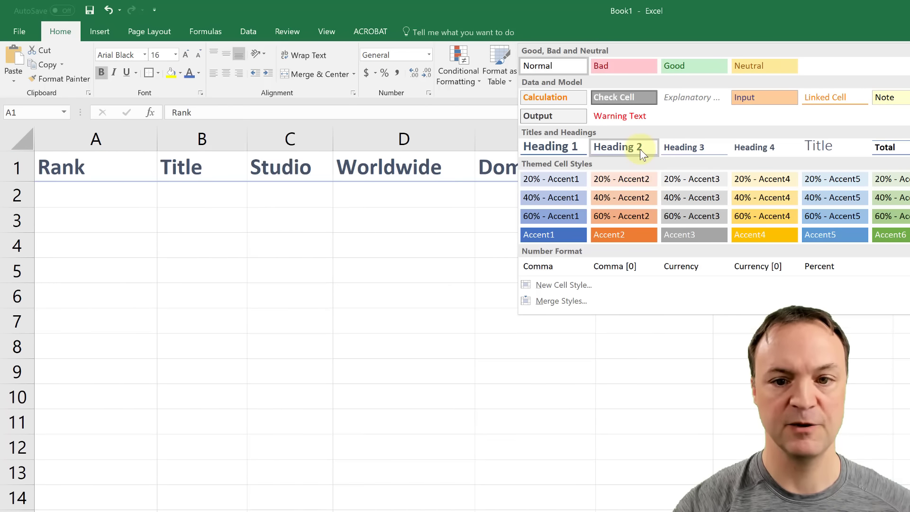
click(639, 149)
click(536, 250)
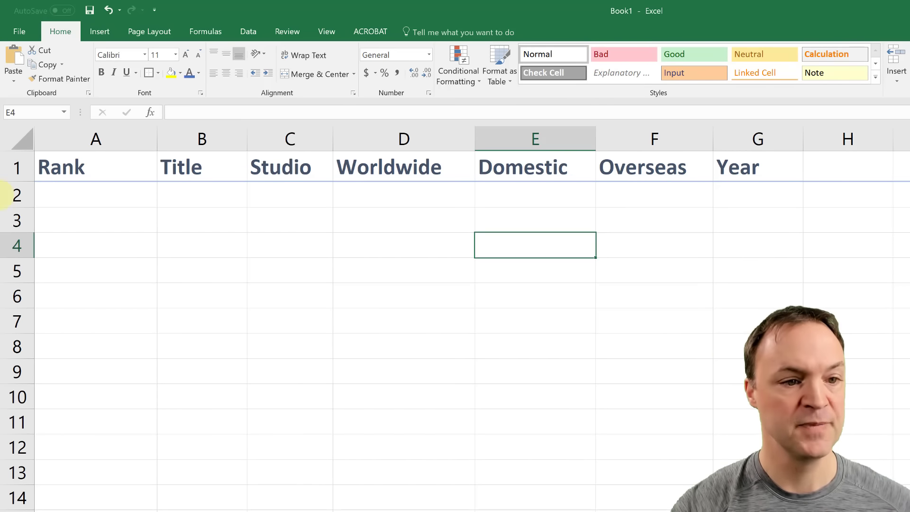
click(148, 264)
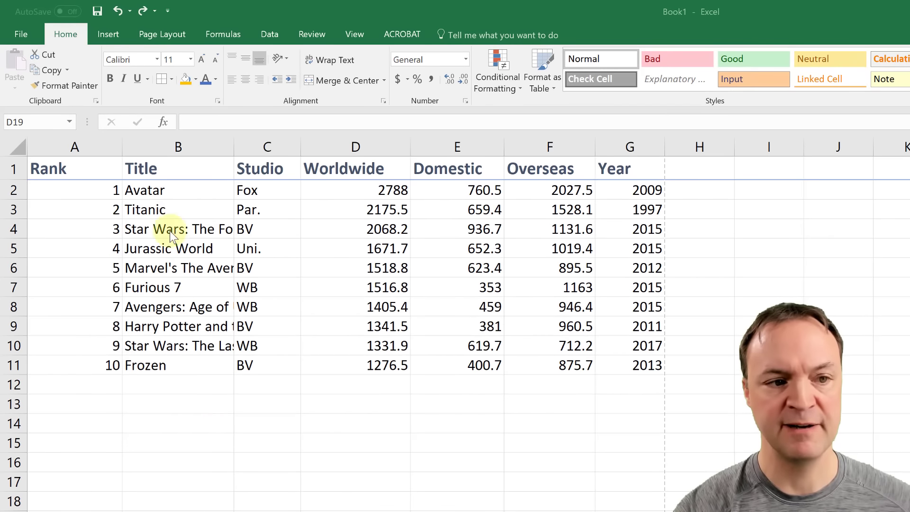
Step: Wrap the text in the Title column B so that the long movie titles fit the column width
click(201, 145)
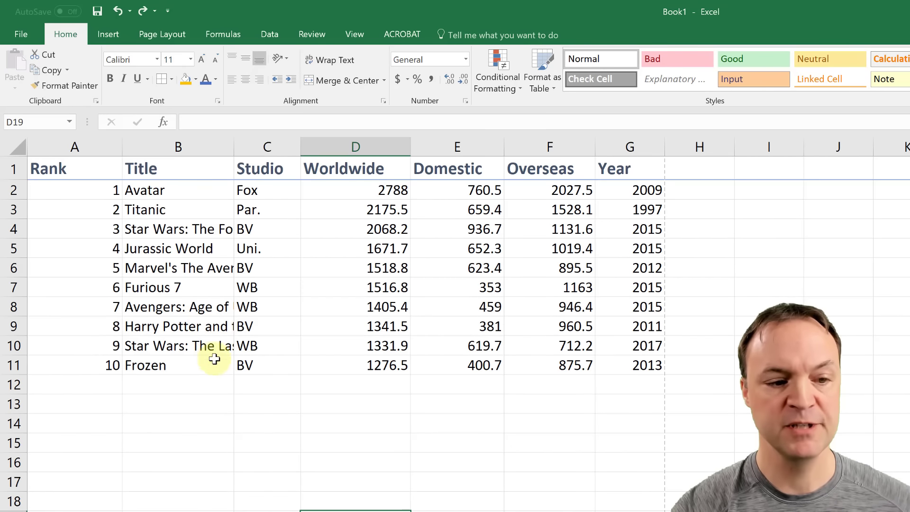
click(168, 148)
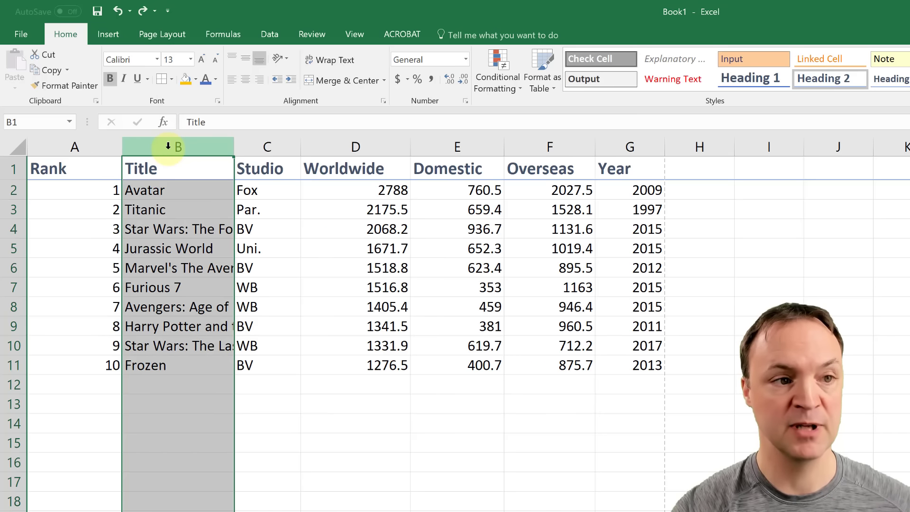
click(340, 58)
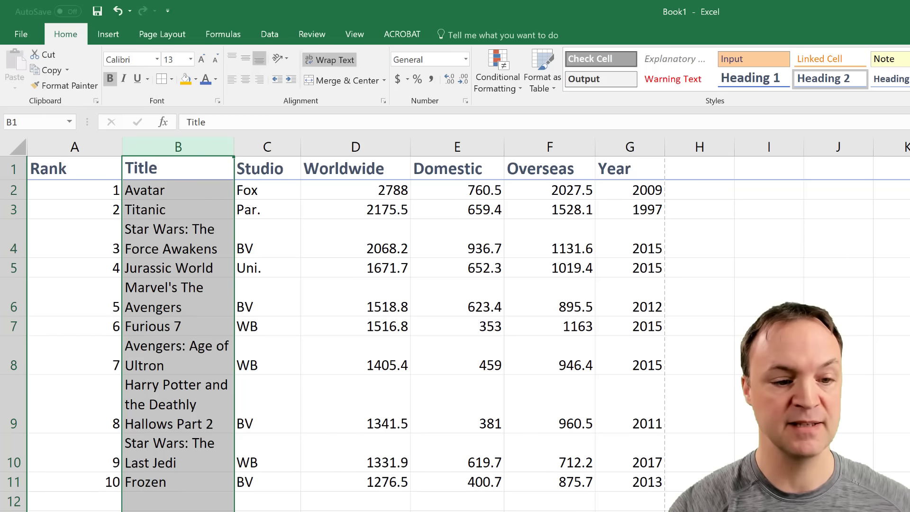
click(356, 511)
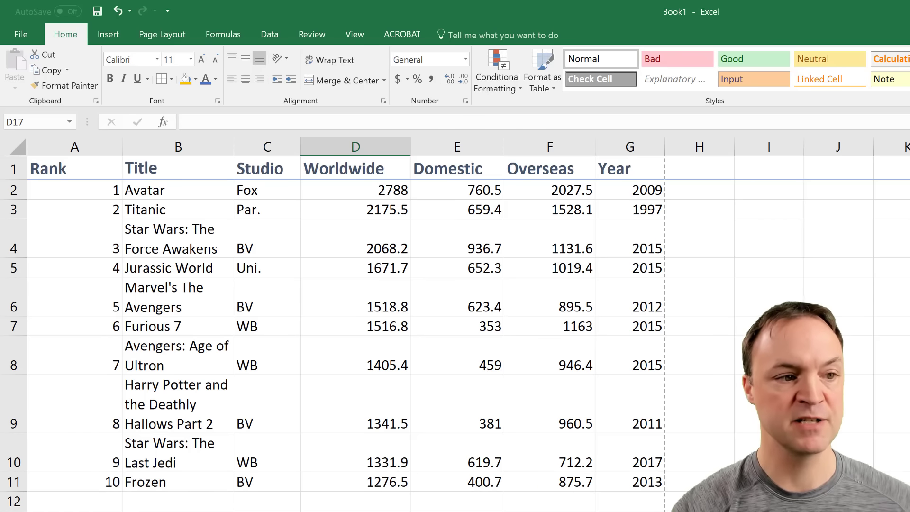
Step: Insert a new row above the headings and enter the title "Top Grossing Movies of All Time" in A1
click(9, 173)
right_click(14, 173)
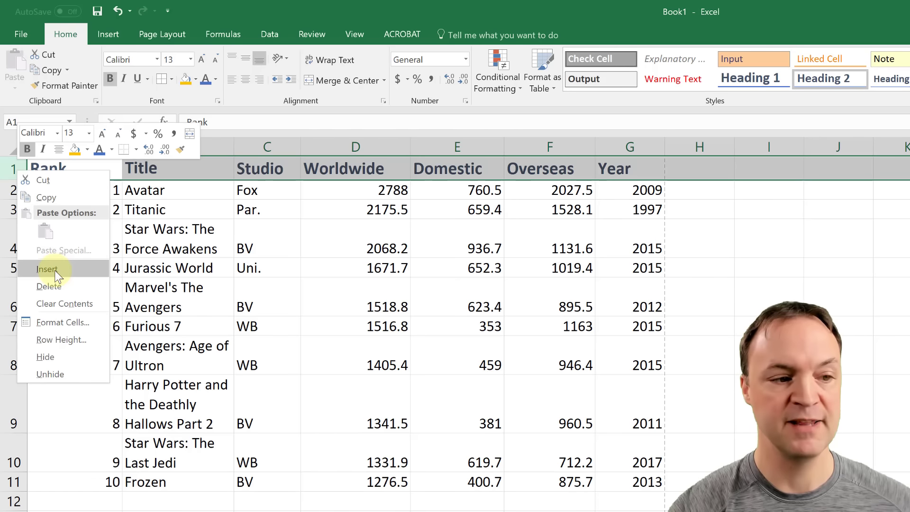
click(55, 273)
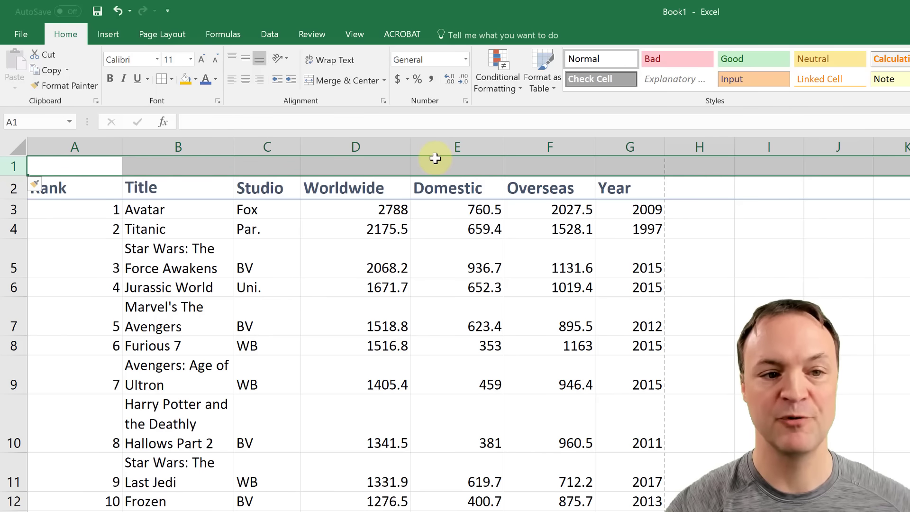
click(91, 167)
double_click(93, 167)
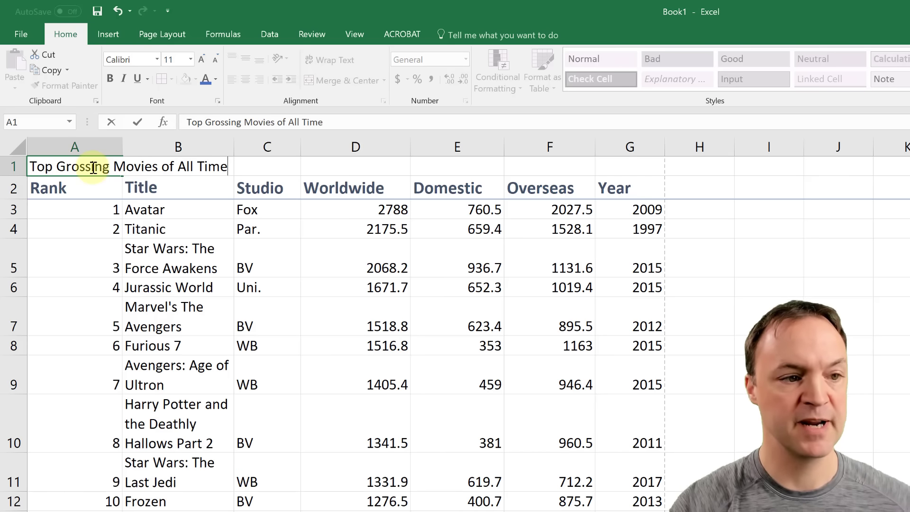
click(61, 303)
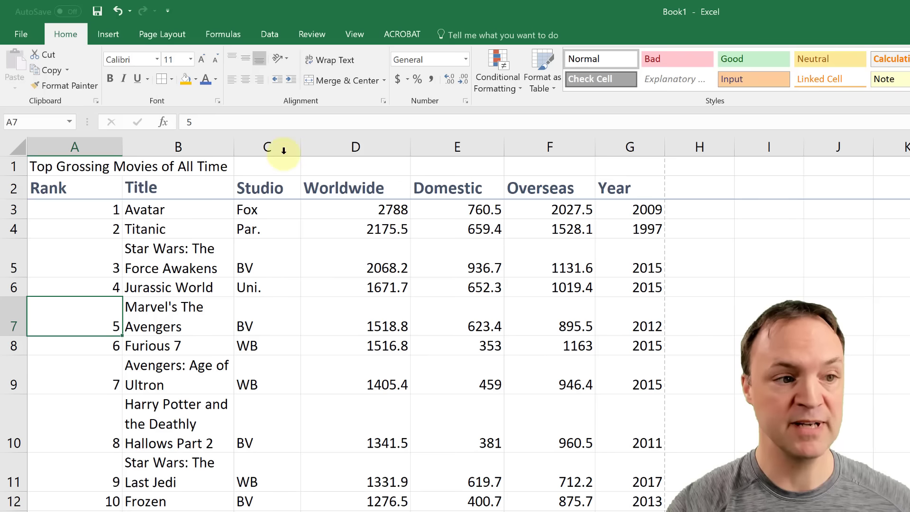
Step: Merge and center the table title across A1:G1
drag(39, 166, 630, 171)
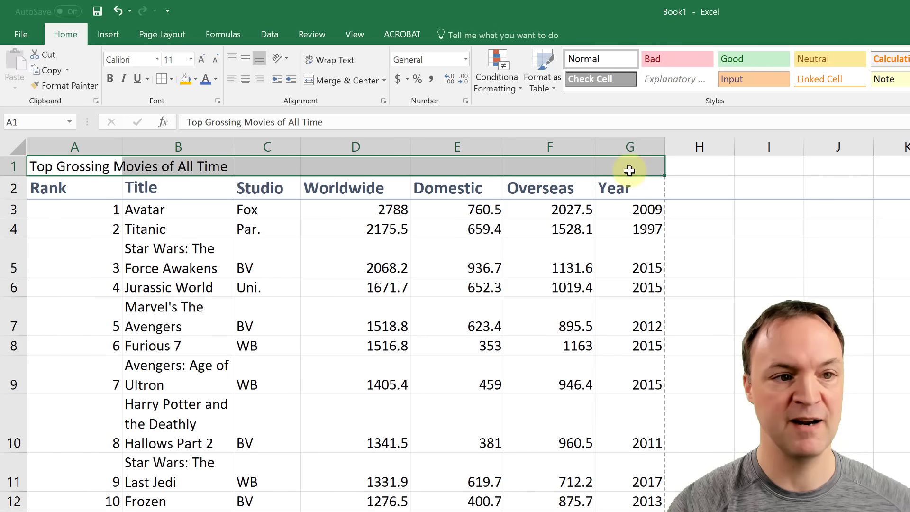
click(345, 83)
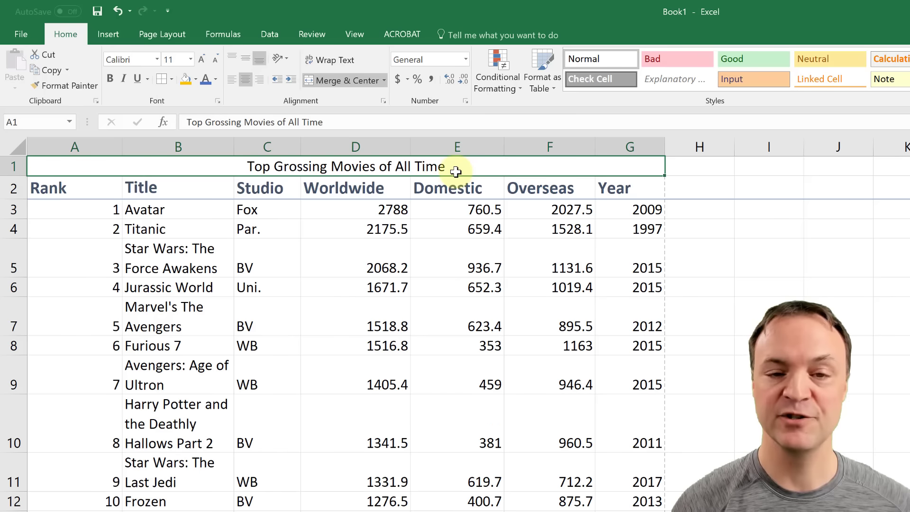
click(418, 494)
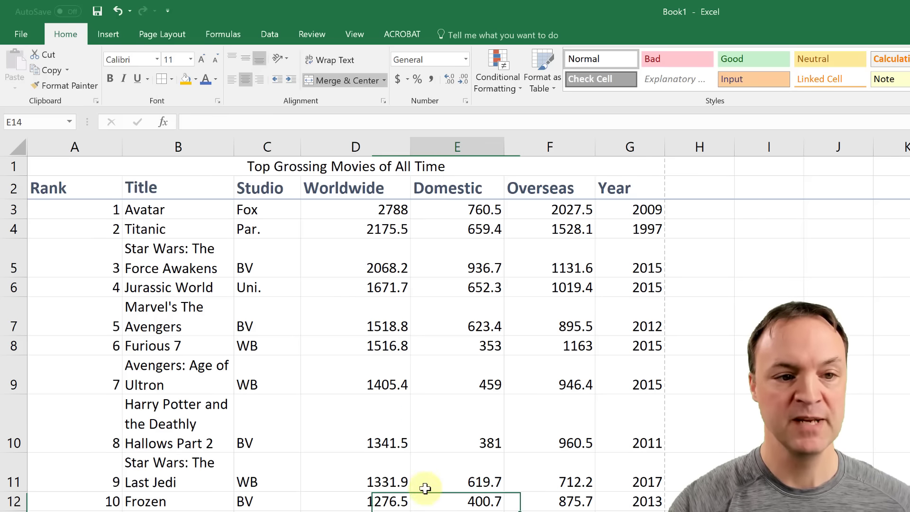
Step: Apply the Heading 1 cell style to the merged table title in row 1
click(345, 171)
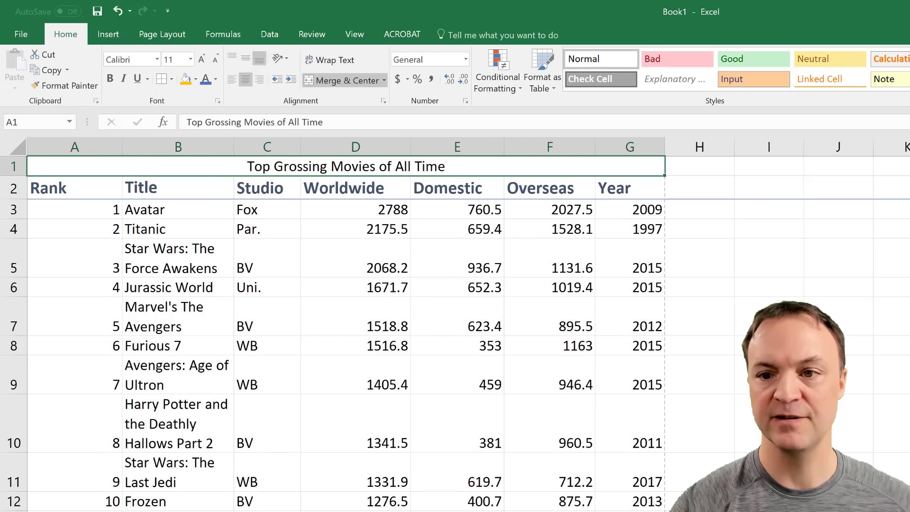
click(908, 90)
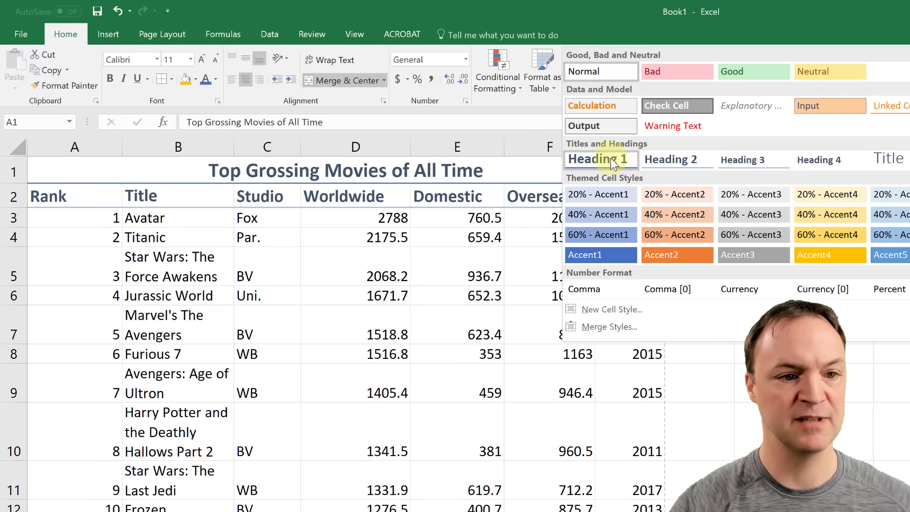
click(610, 158)
click(831, 480)
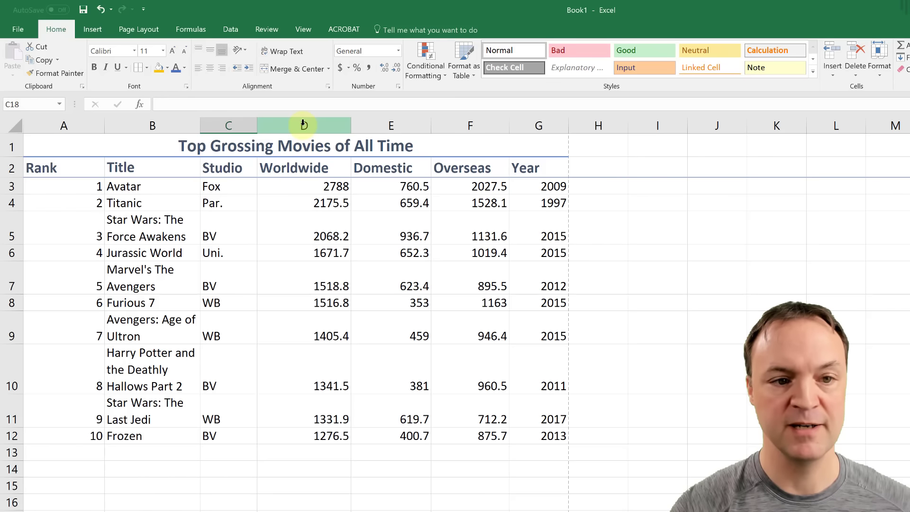
Step: Format the Worldwide, Domestic and Overseas figures in D3:F12 with the dollar Accounting number format and view the other available currencies
drag(302, 126, 471, 127)
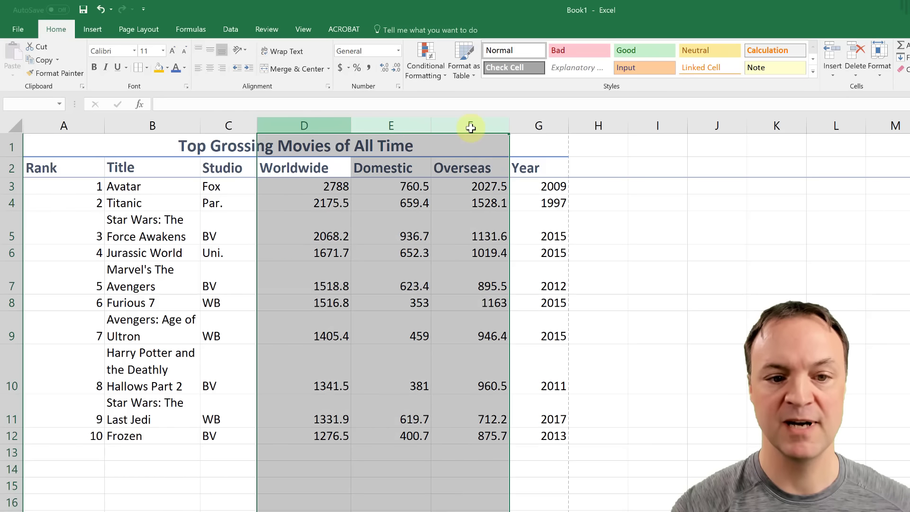
click(325, 236)
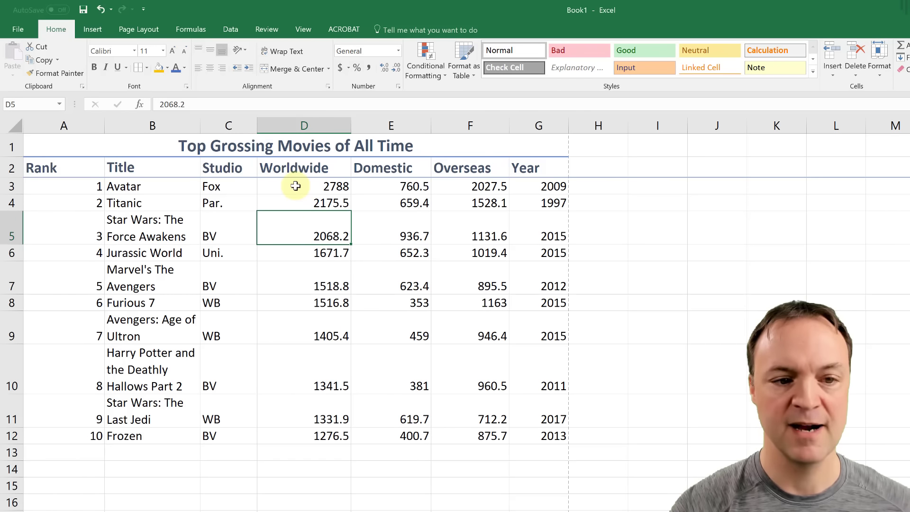
drag(297, 185, 456, 424)
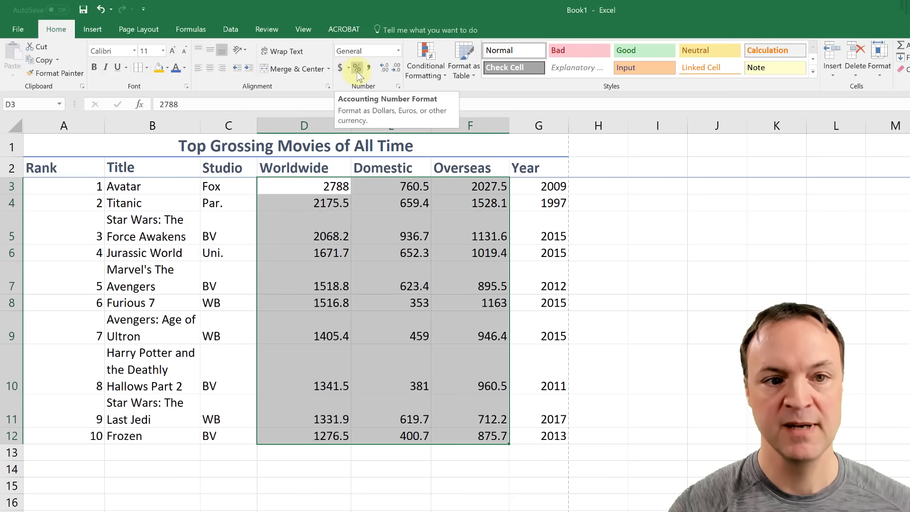
click(340, 68)
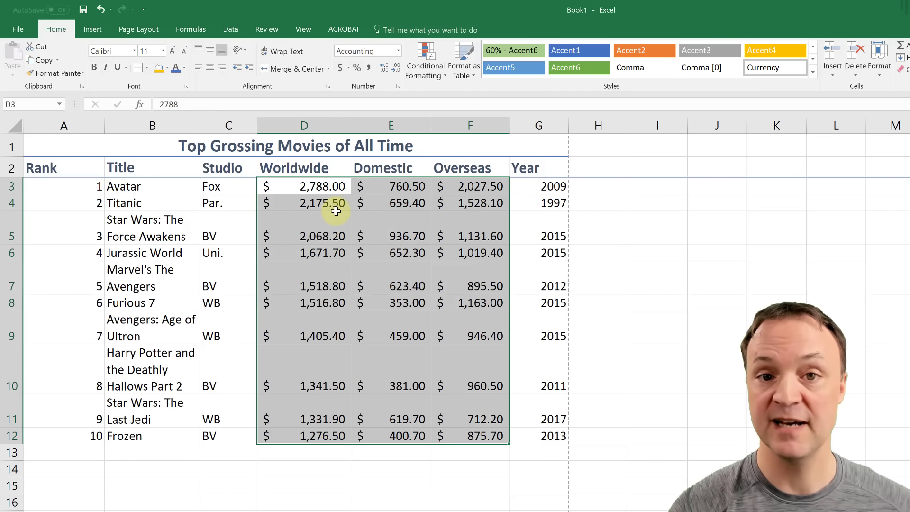
click(347, 69)
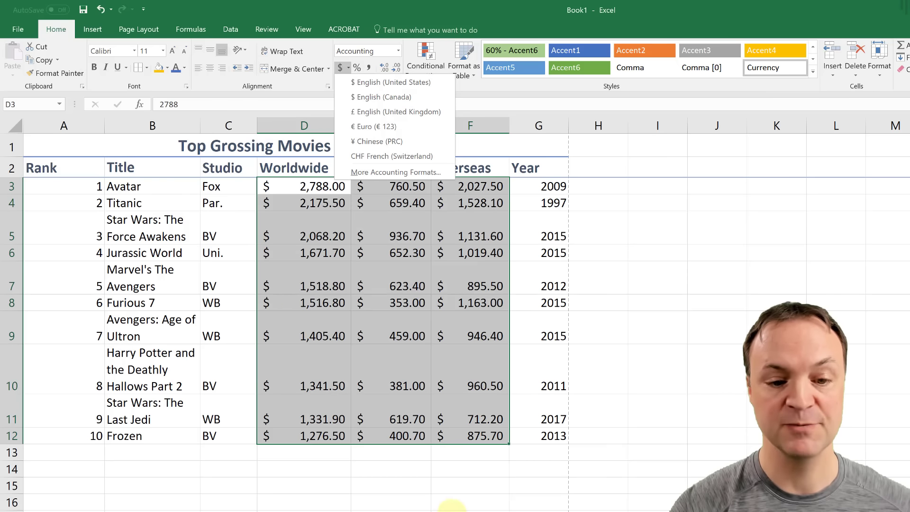
click(447, 511)
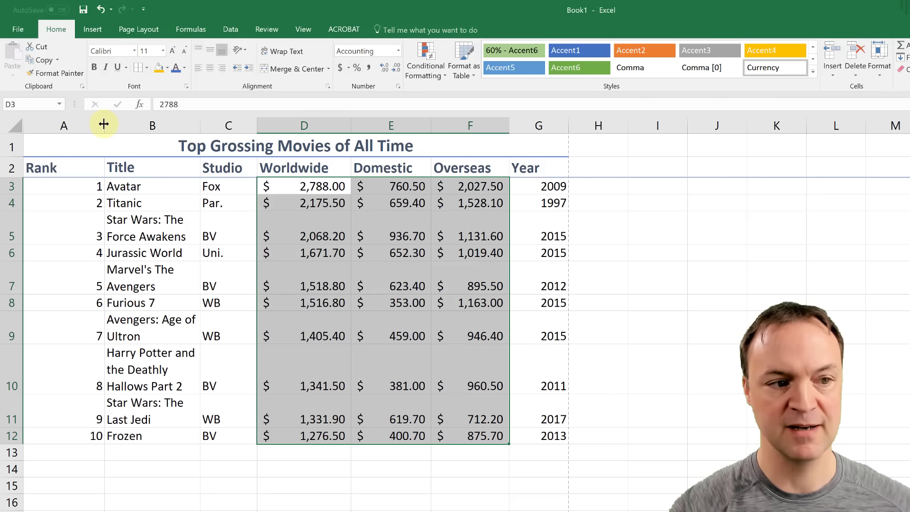
Step: Narrow the Rank column A to about the width of its heading and check the sheet in the print preview
drag(103, 125, 61, 125)
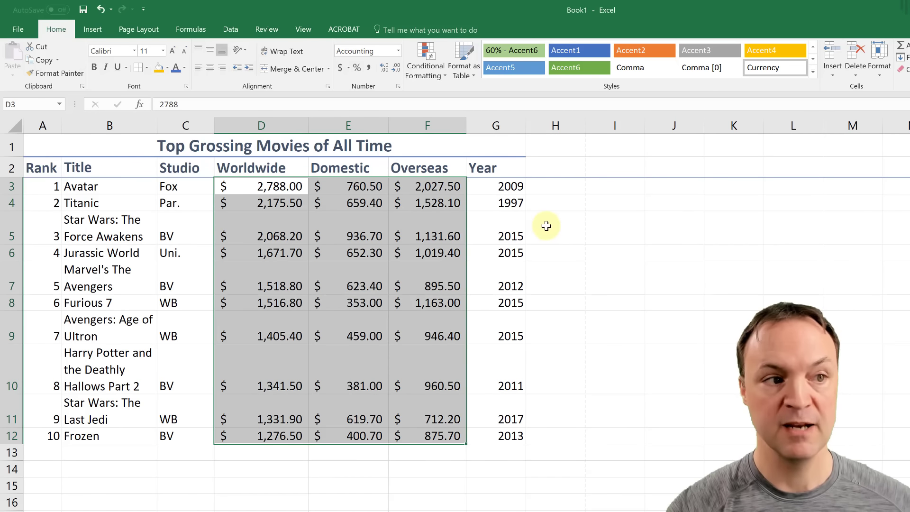
click(18, 30)
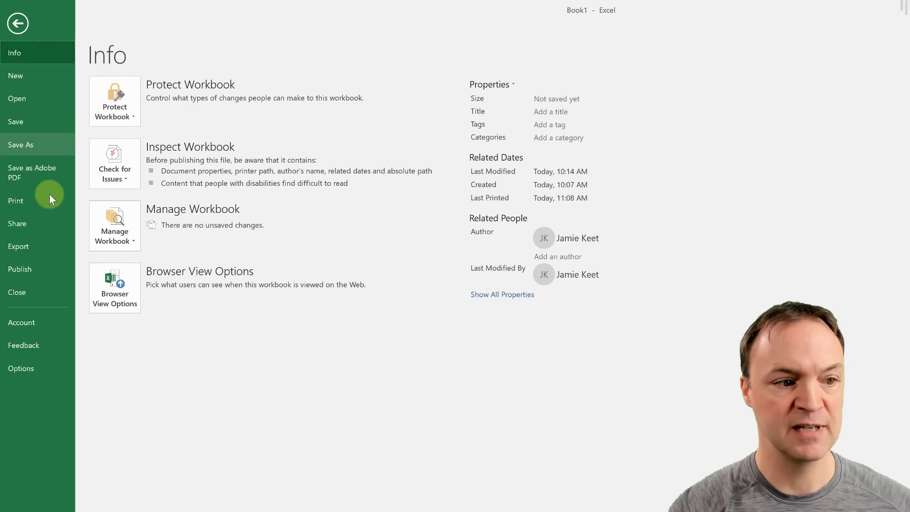
click(18, 203)
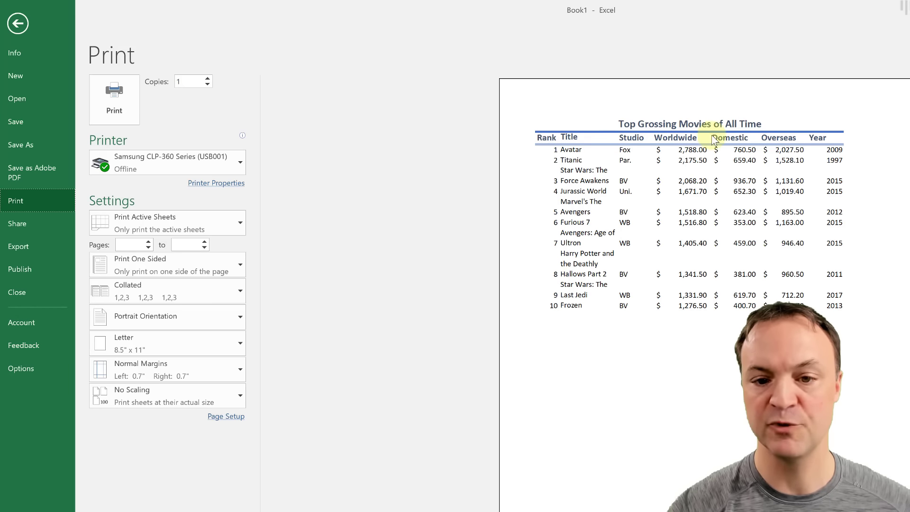
click(16, 24)
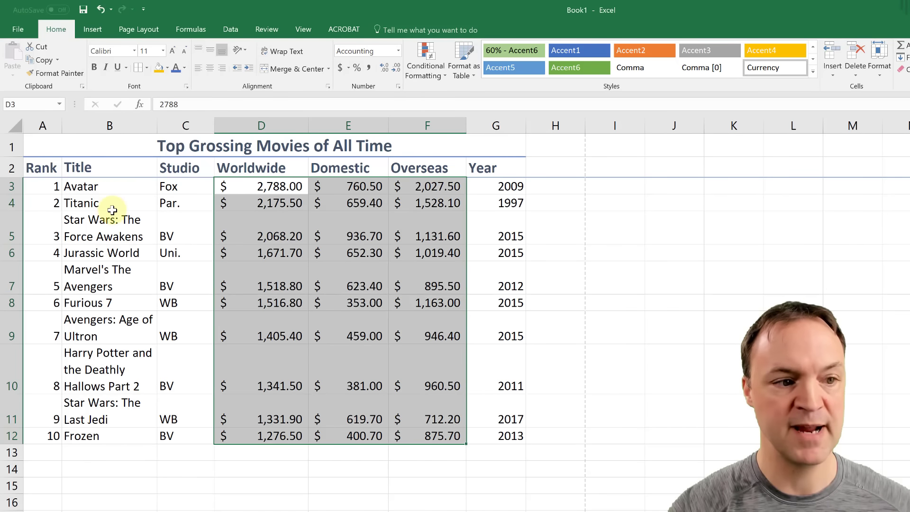
Step: Add All Borders to the movie data in A3:G12 and check the gridlines in the print preview
drag(52, 189, 494, 438)
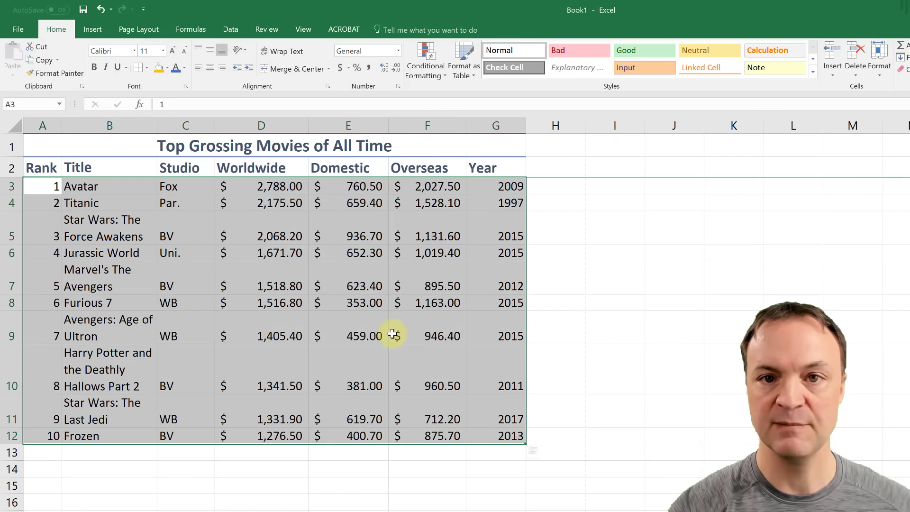
click(147, 68)
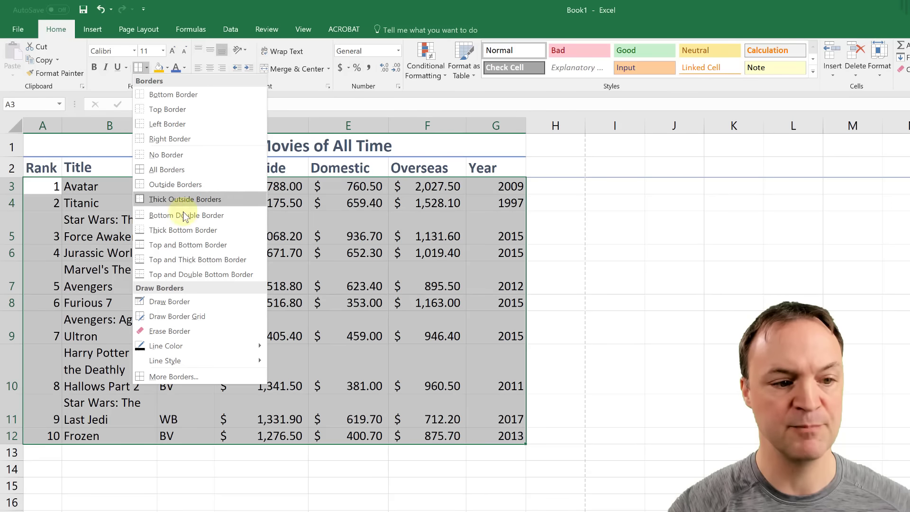
click(177, 170)
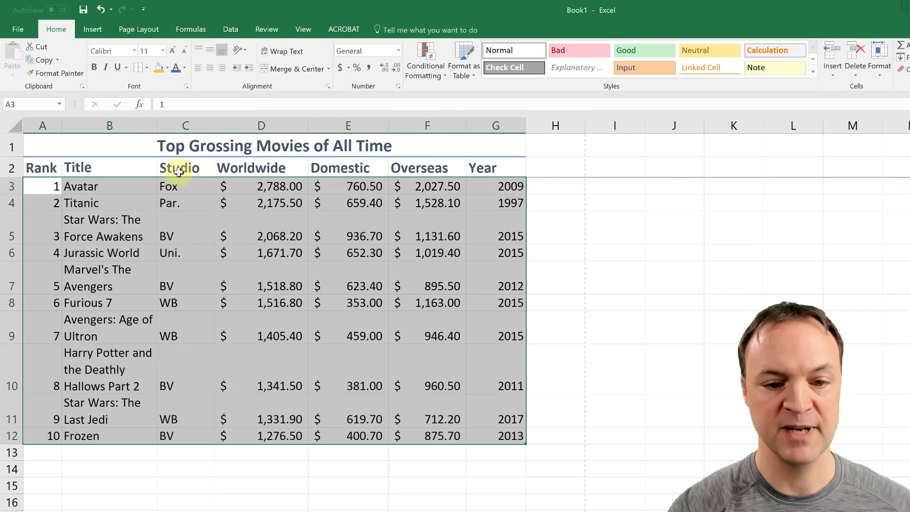
click(16, 29)
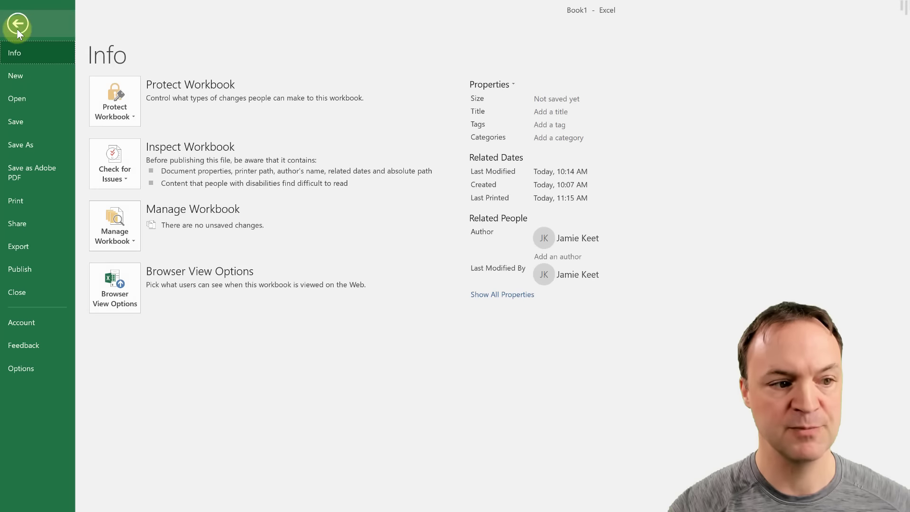
click(29, 199)
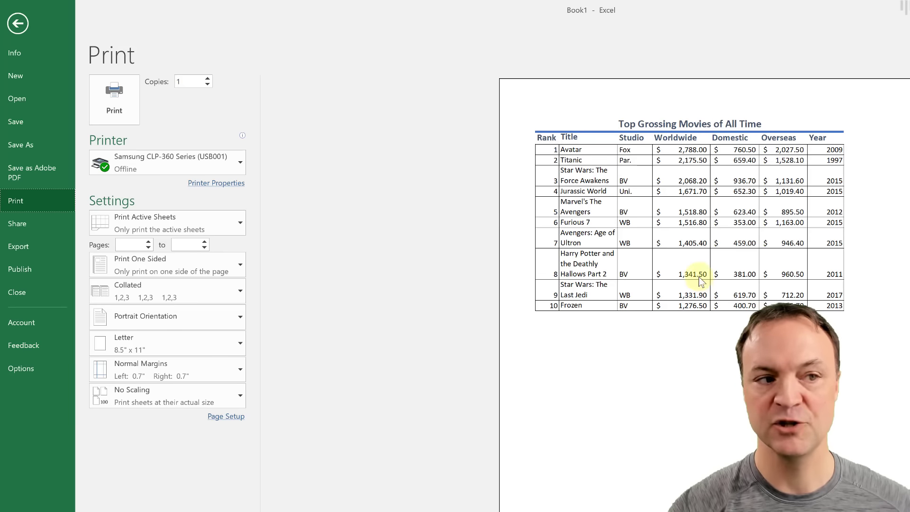
click(18, 23)
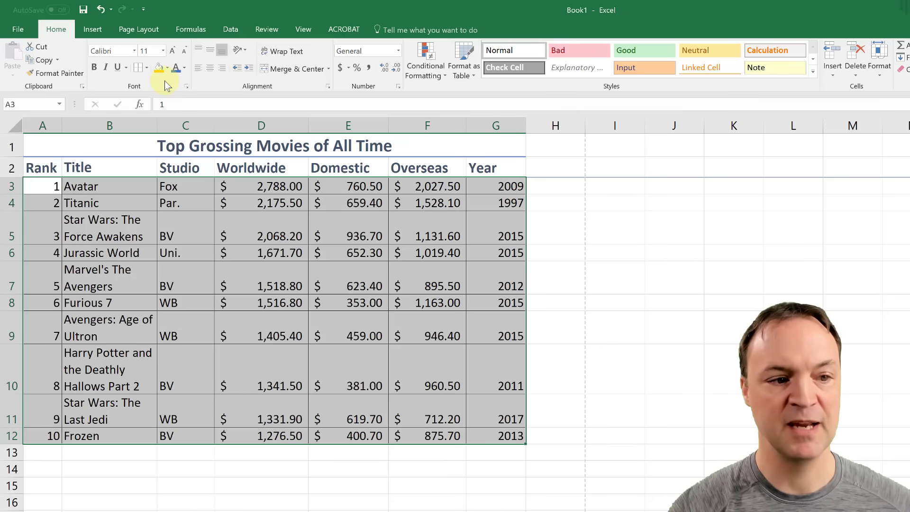
click(259, 511)
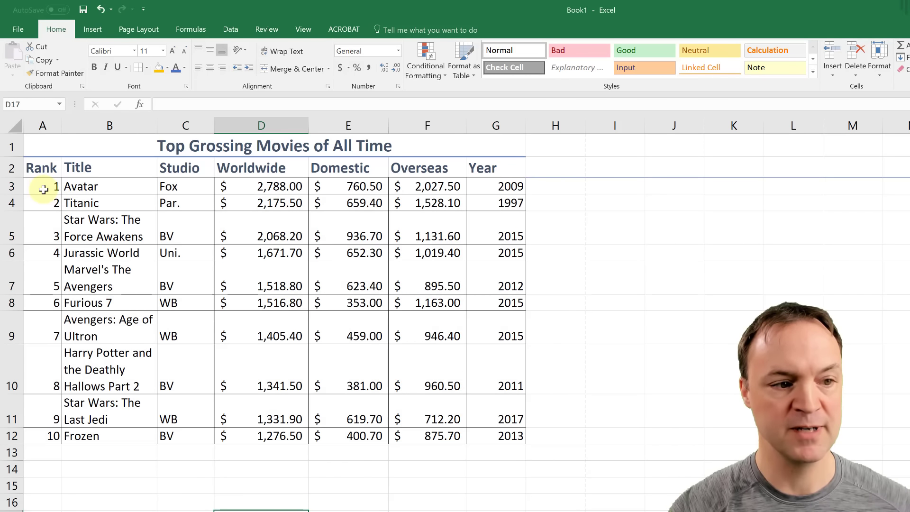
Step: Fill the rank numbers in A3:A12 with gold and make them bold
drag(43, 192, 46, 434)
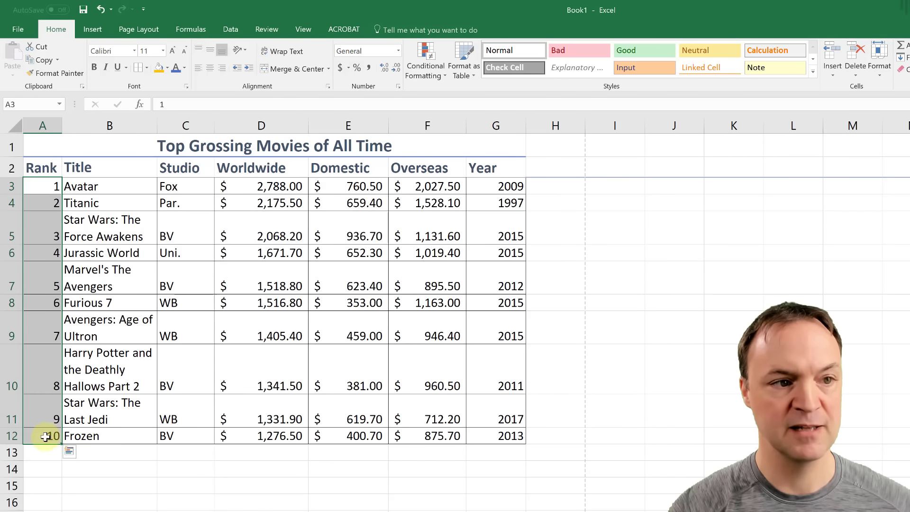
click(168, 69)
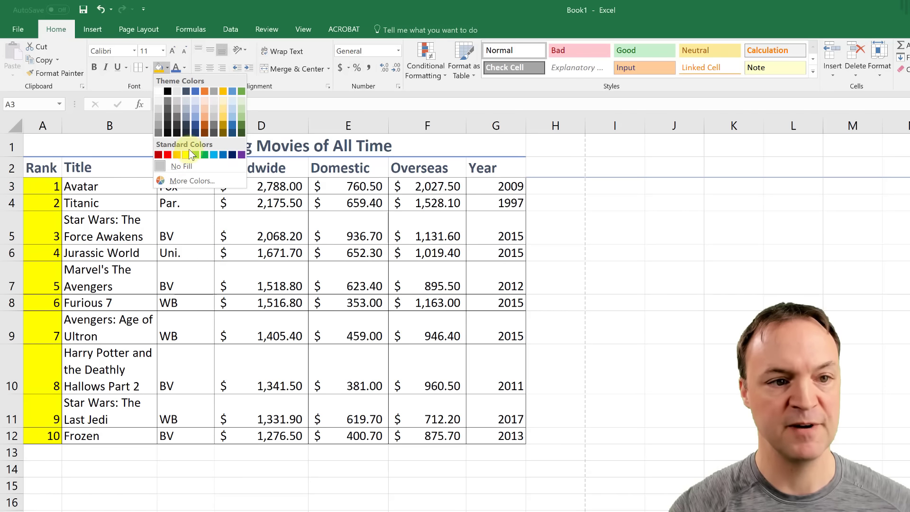
click(222, 125)
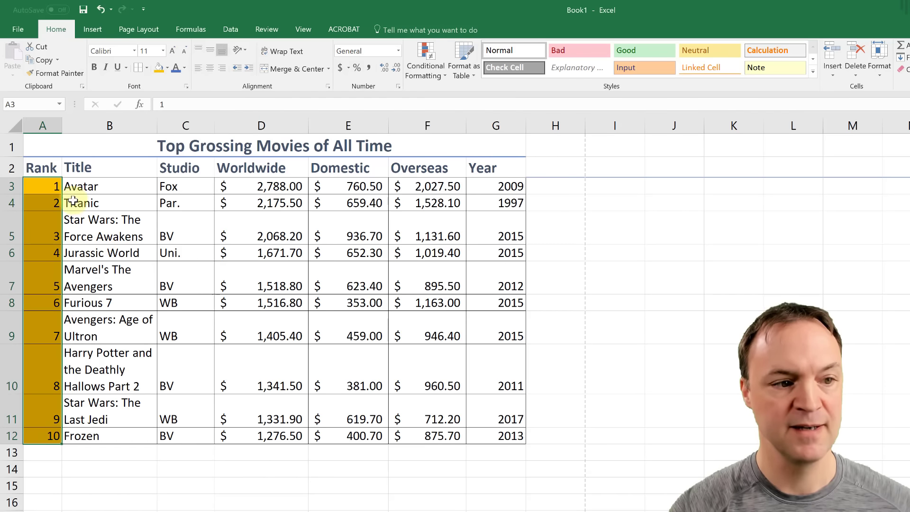
click(97, 67)
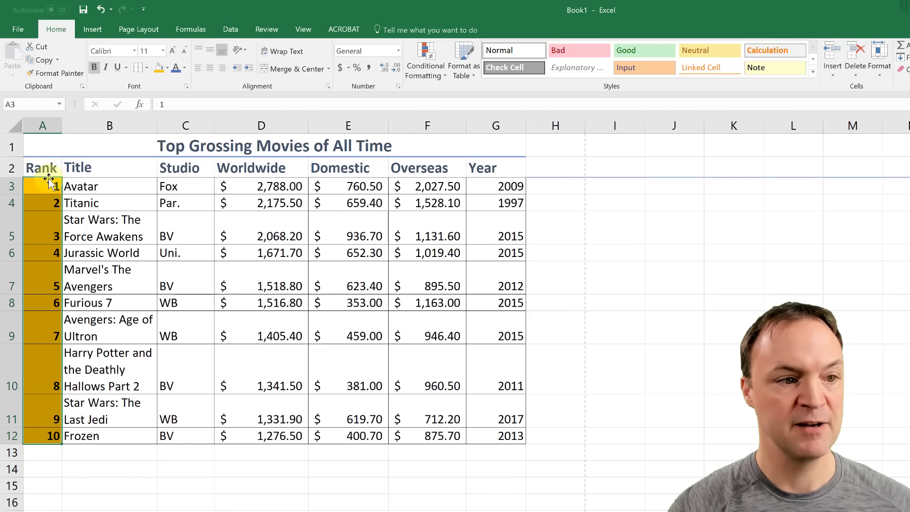
Step: Center the headings and data in A2:G12 horizontally and check the table in the print preview
mouse_move(43, 169)
mouse_down()
mouse_move(362, 337)
mouse_move(482, 435)
mouse_up()
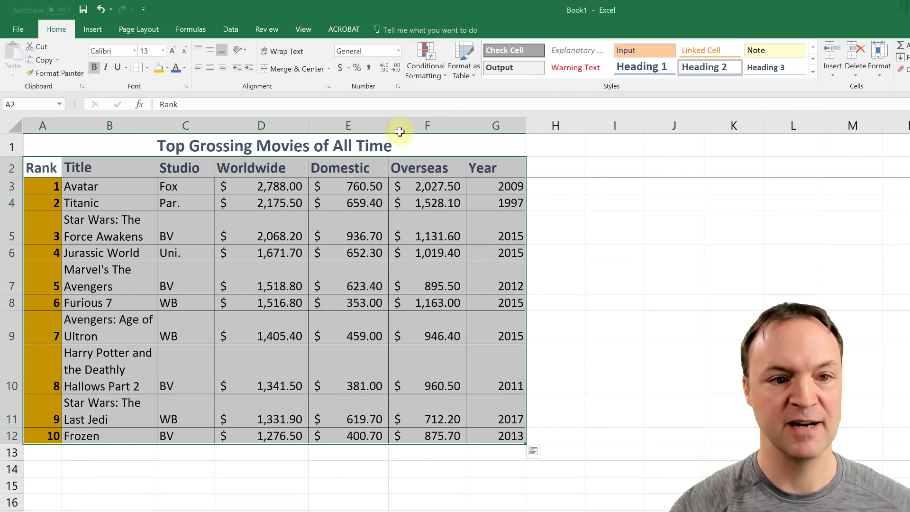
click(211, 68)
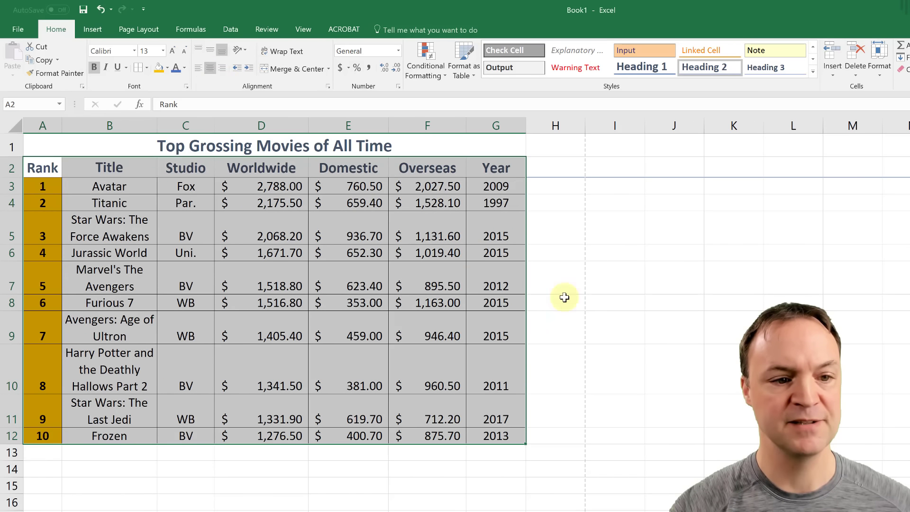
click(655, 331)
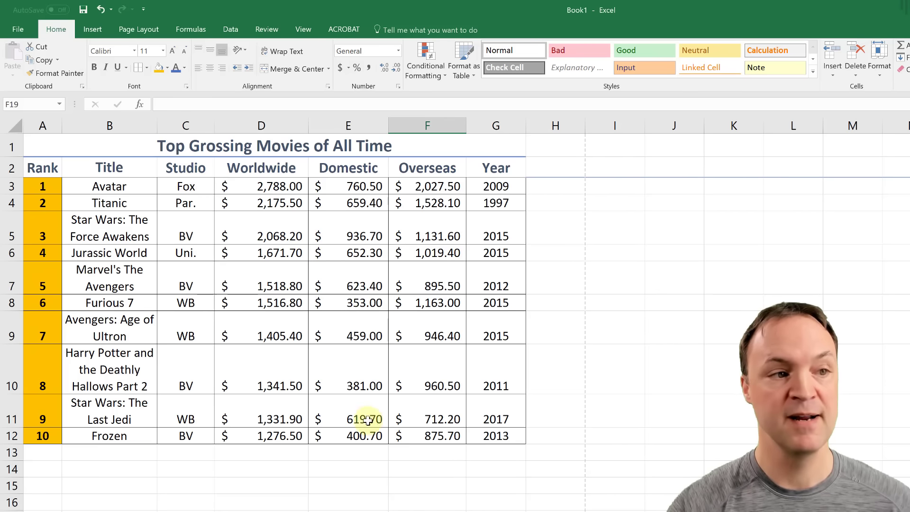
click(18, 29)
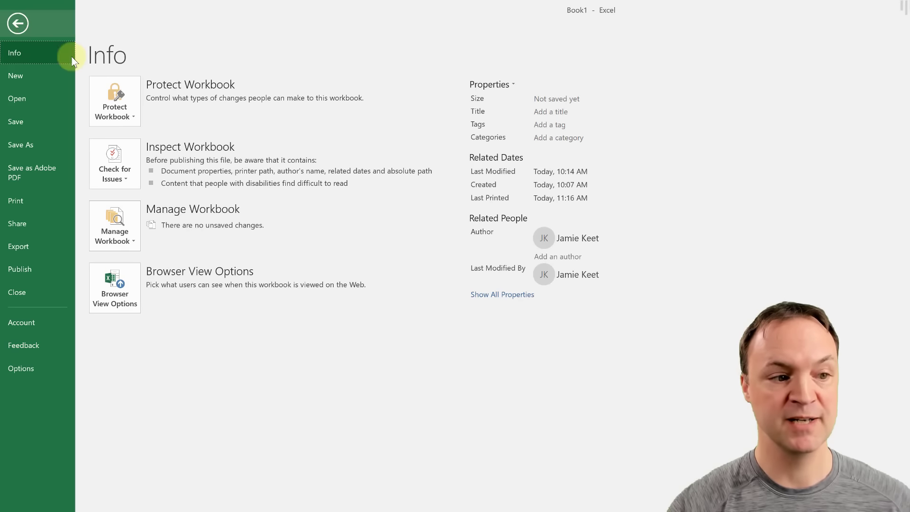
click(41, 199)
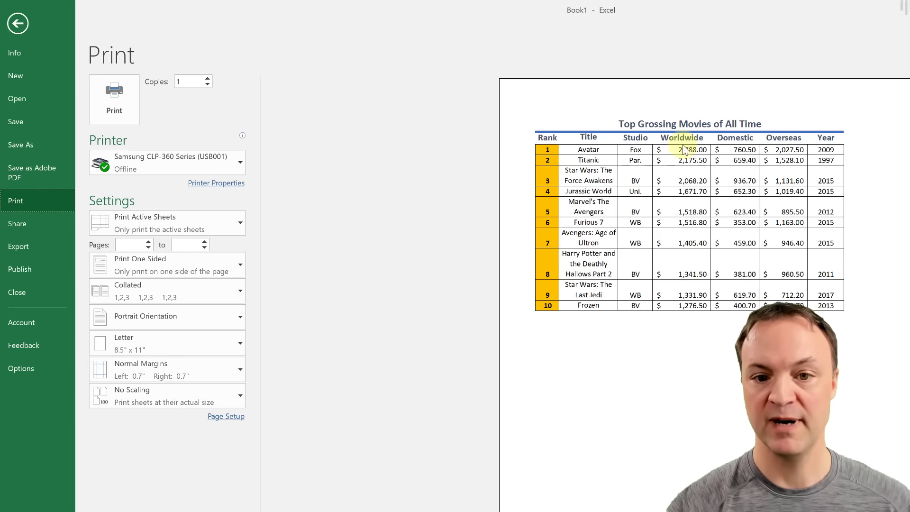
click(17, 26)
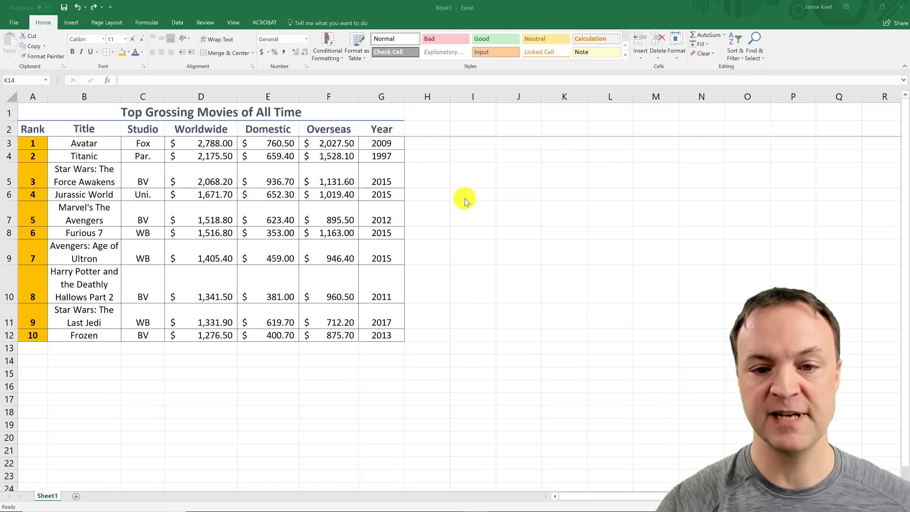
Step: Enter the formula =2*2 in the empty cell J4 and reselect that cell to view its formula
click(654, 201)
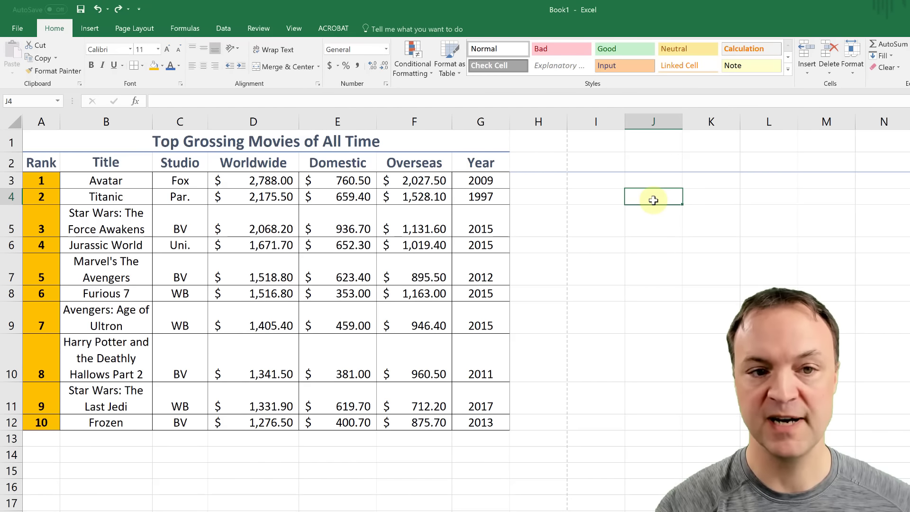
text(=)
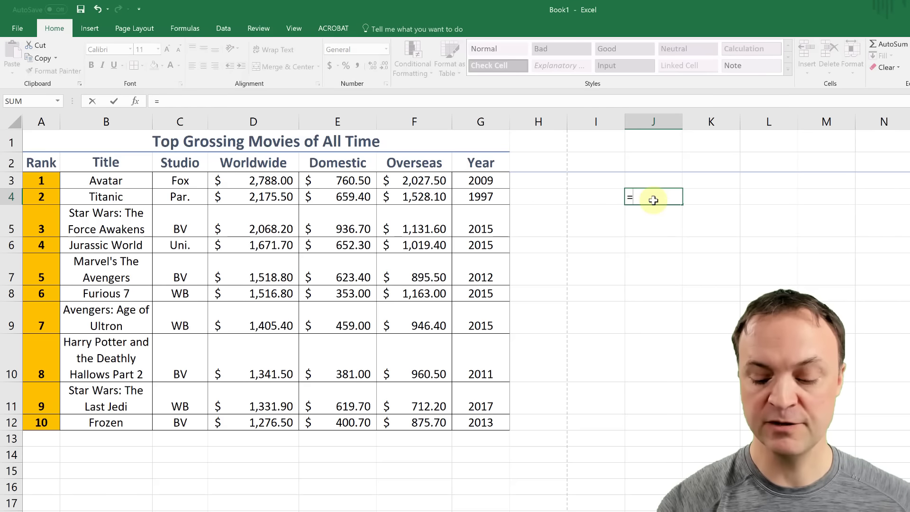
text(2)
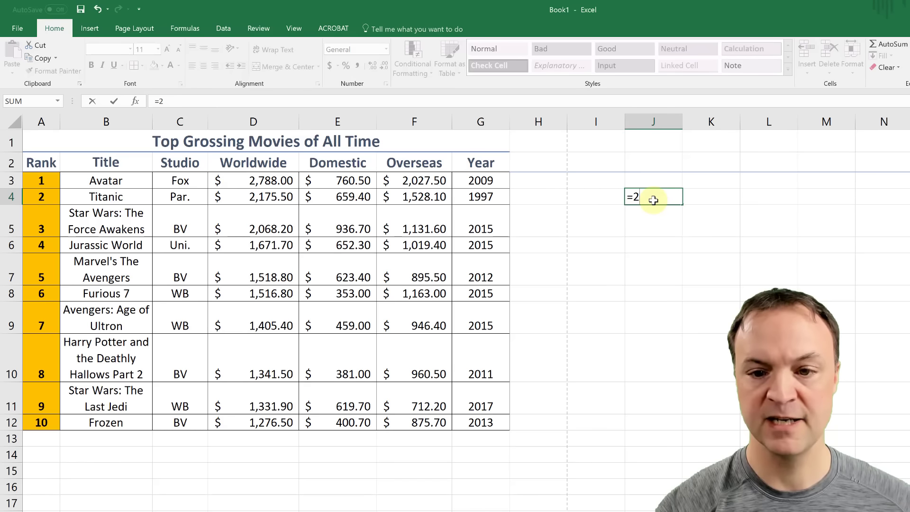
text(*2)
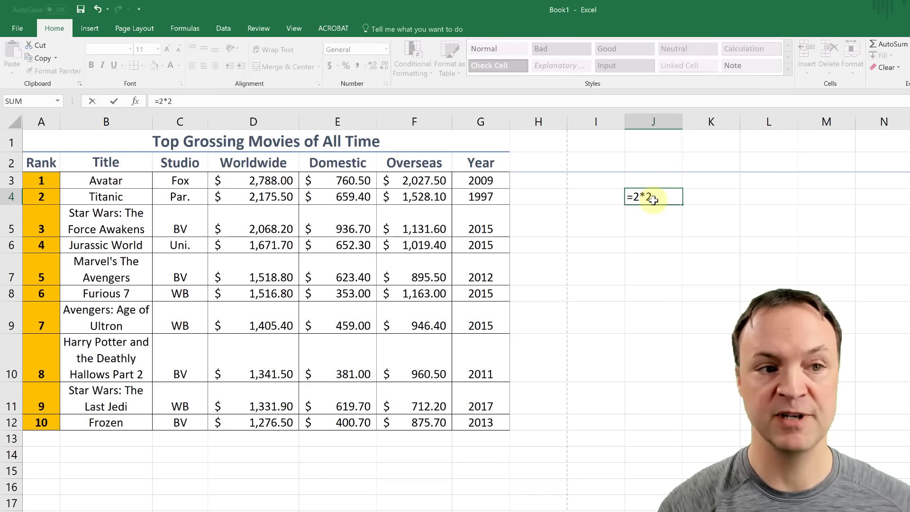
key(Return)
click(665, 199)
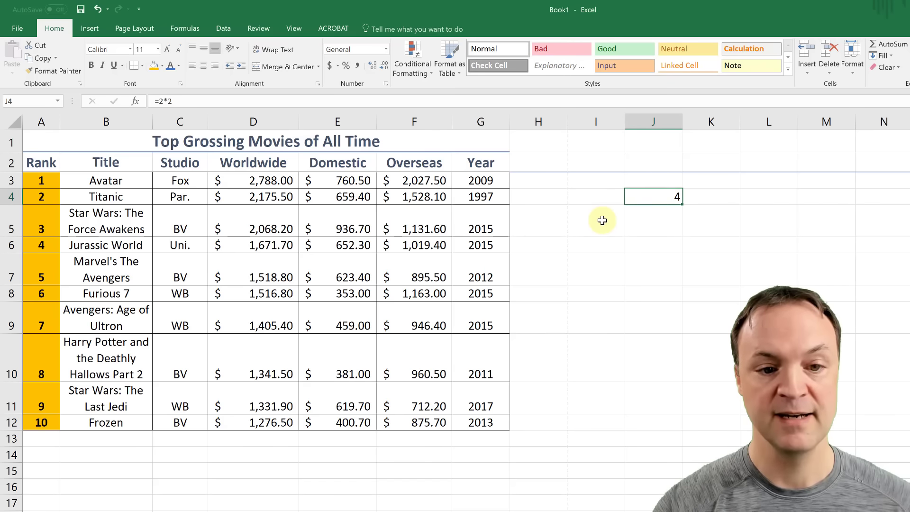
Step: Compare the content of cell E6 with the formula in J4 and delete the test formula from J4
click(363, 247)
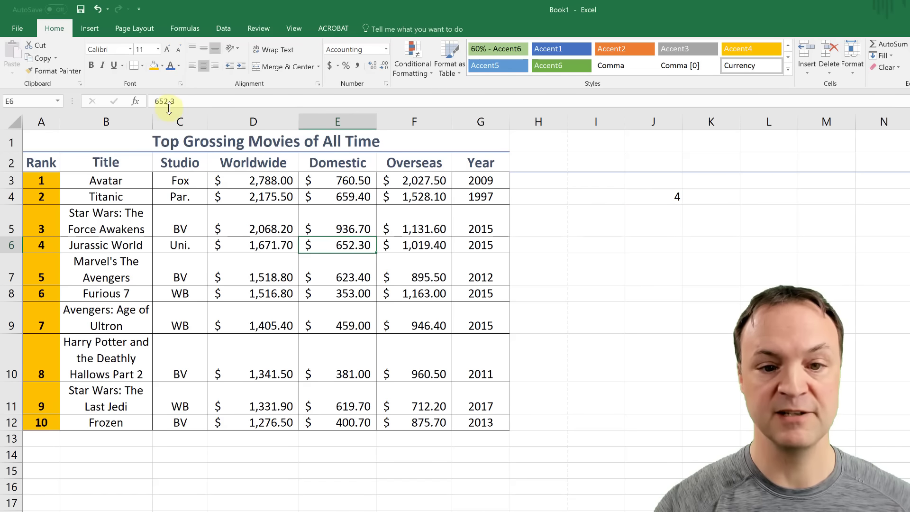
click(666, 197)
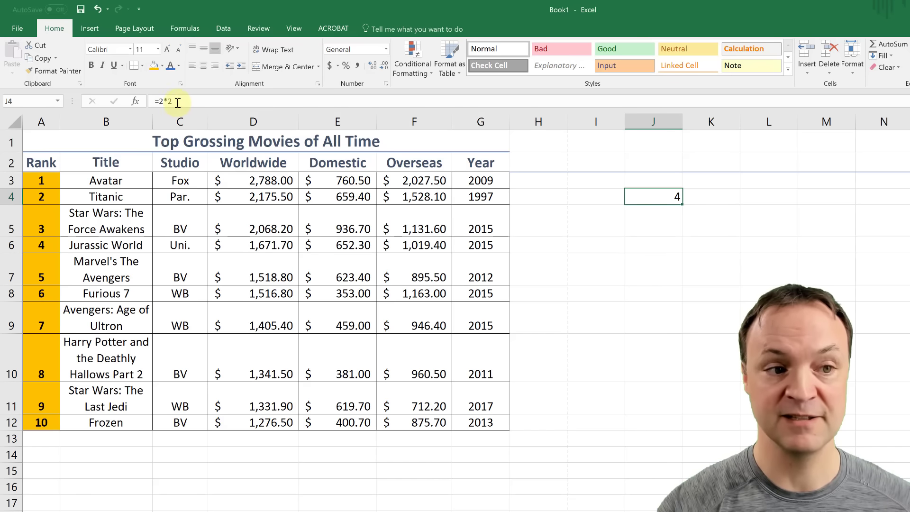
click(653, 219)
click(662, 193)
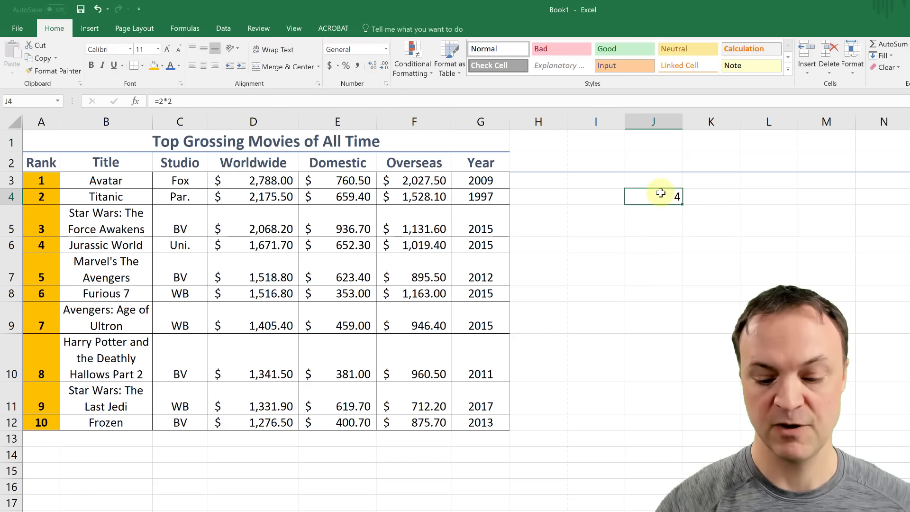
key(Delete)
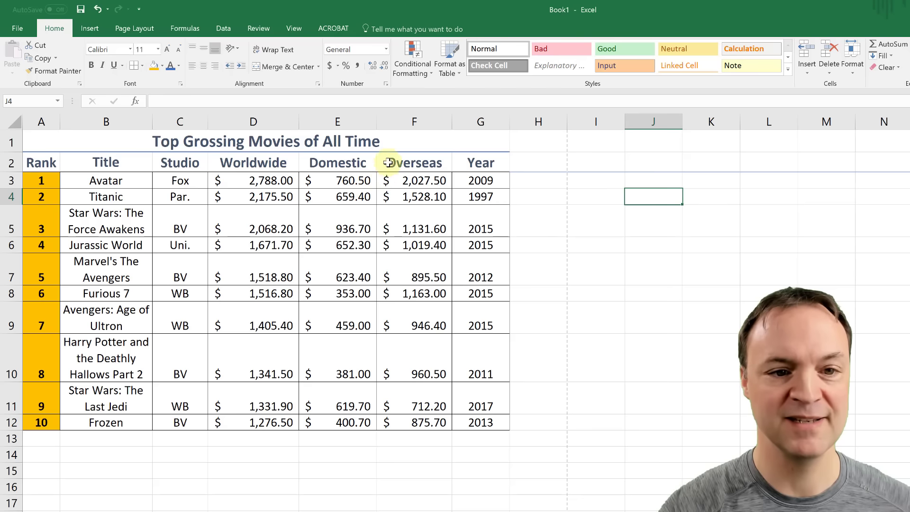
Step: Insert an empty column between the Domestic and Overseas columns
click(395, 122)
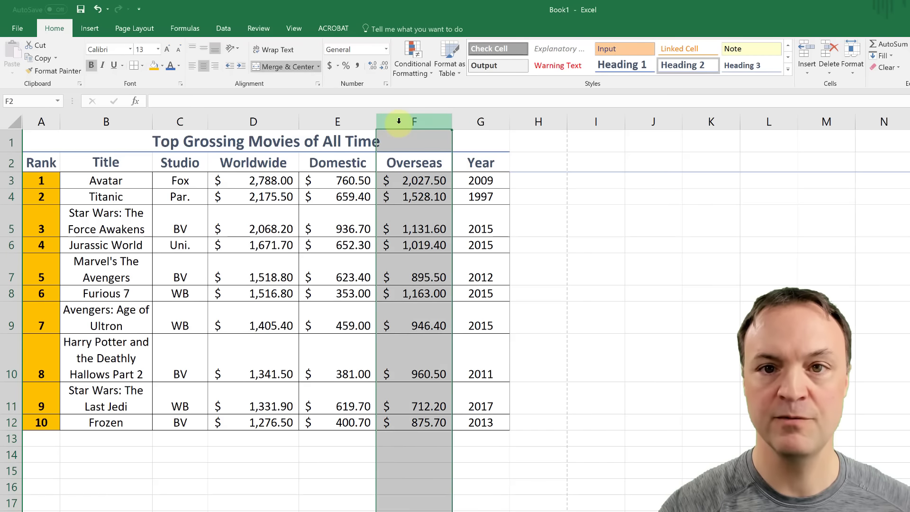
right_click(399, 121)
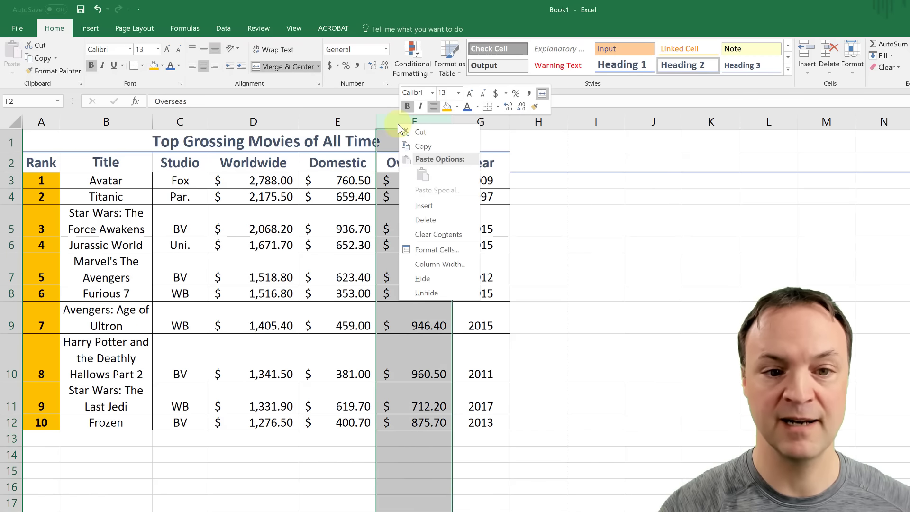
click(416, 205)
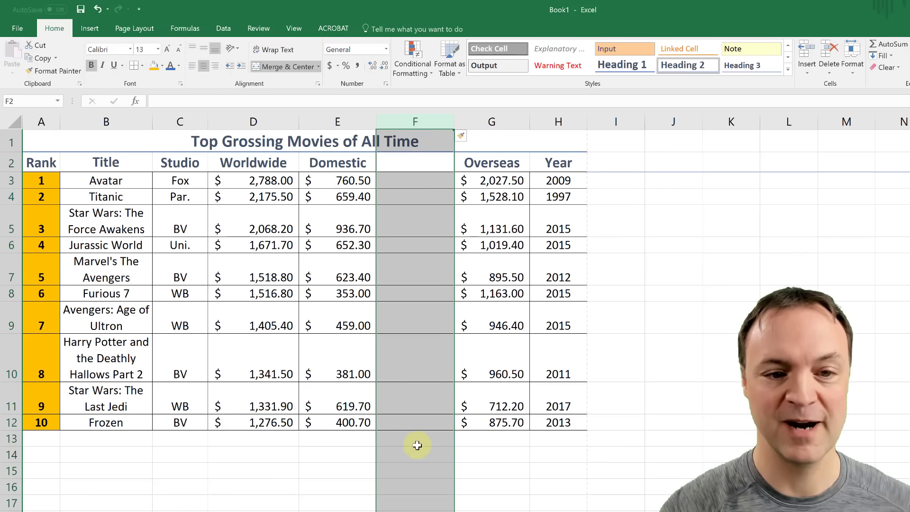
click(355, 468)
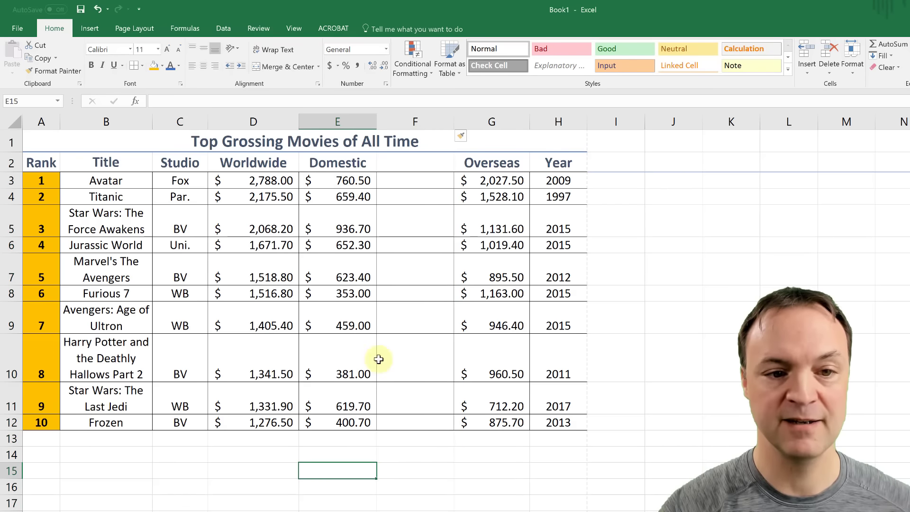
Step: Enter the formula =E3/D3 in F3 to divide Avatar's domestic gross by its worldwide gross
click(423, 184)
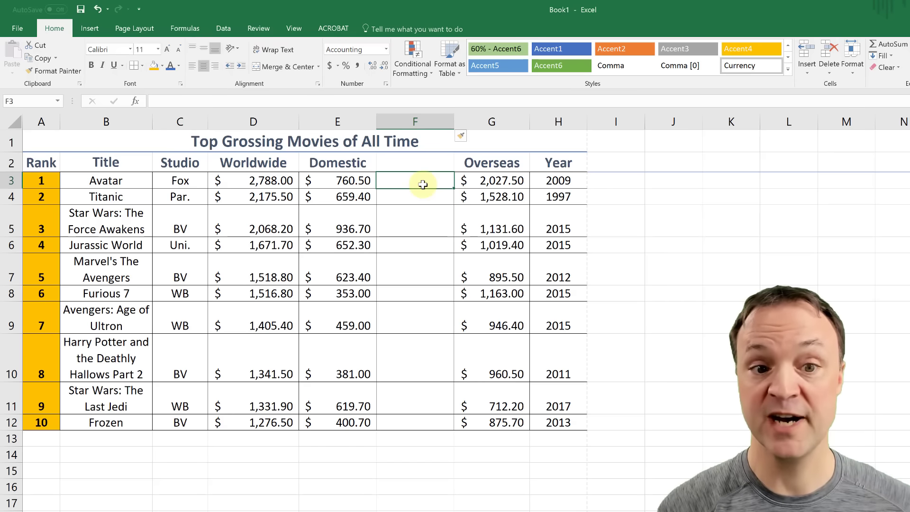
double_click(423, 184)
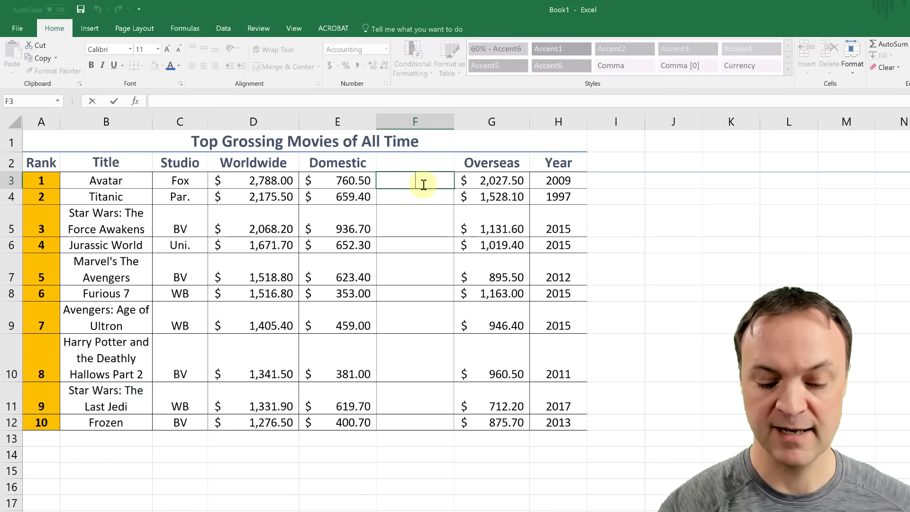
text(=)
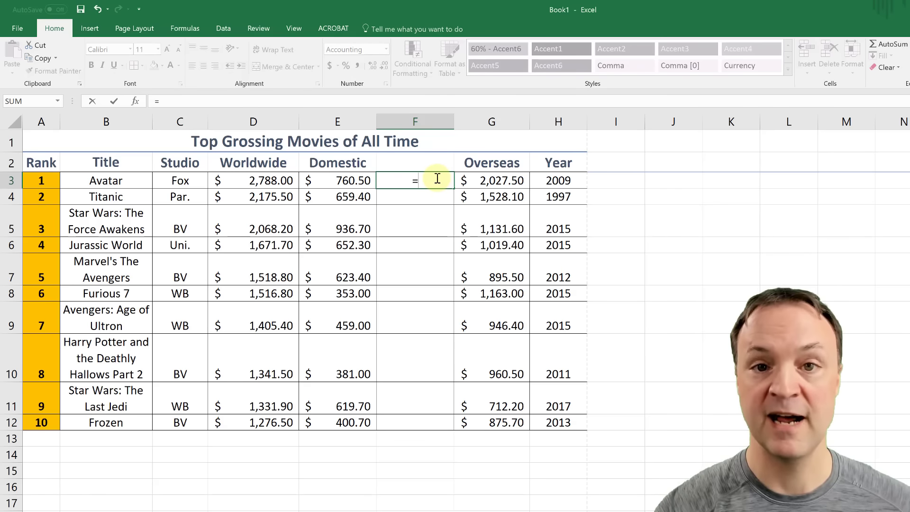
click(346, 181)
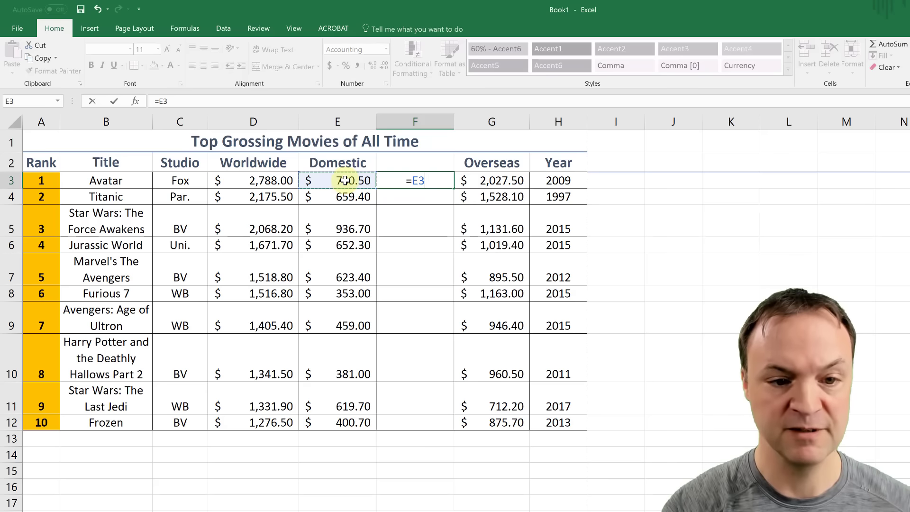
text(/)
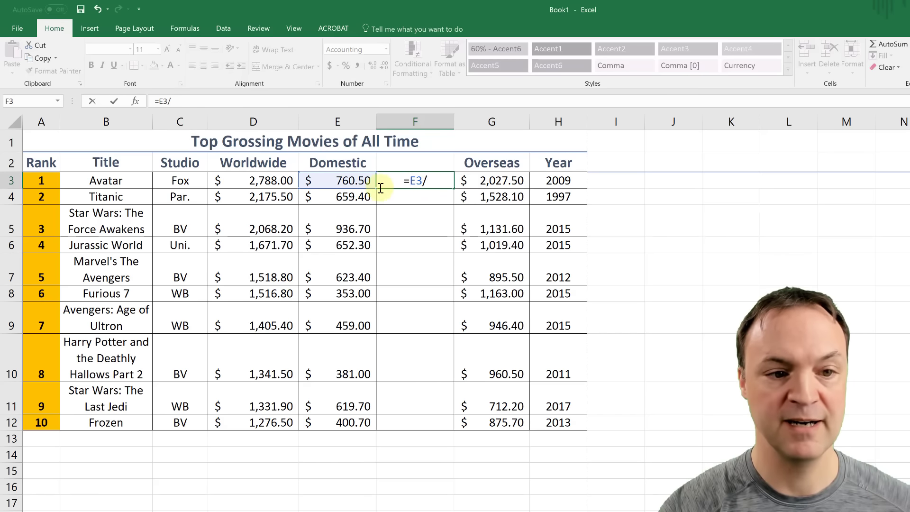
click(265, 182)
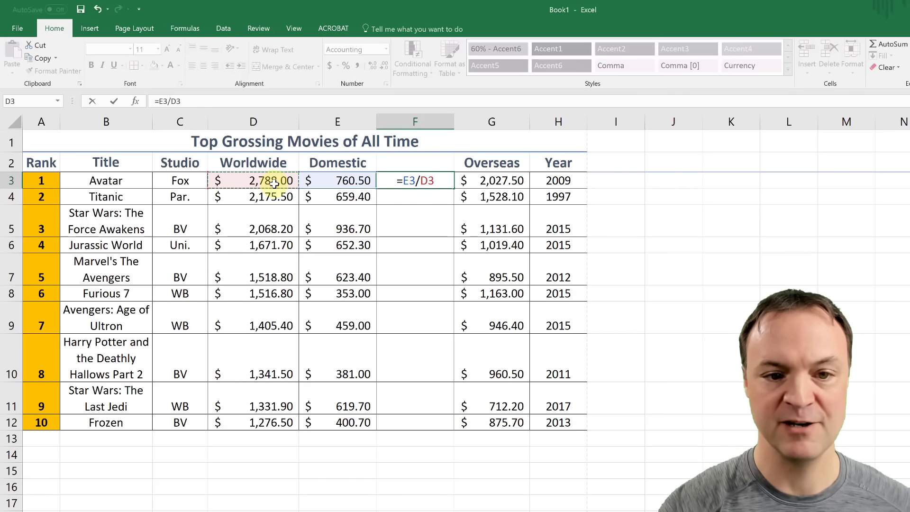
key(Return)
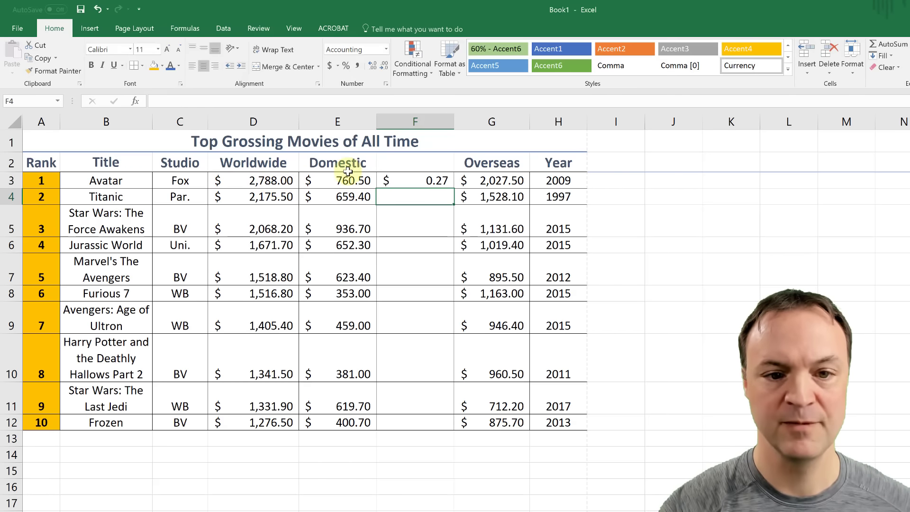
Step: Format F3 as a percentage with 2 decimal places
click(438, 178)
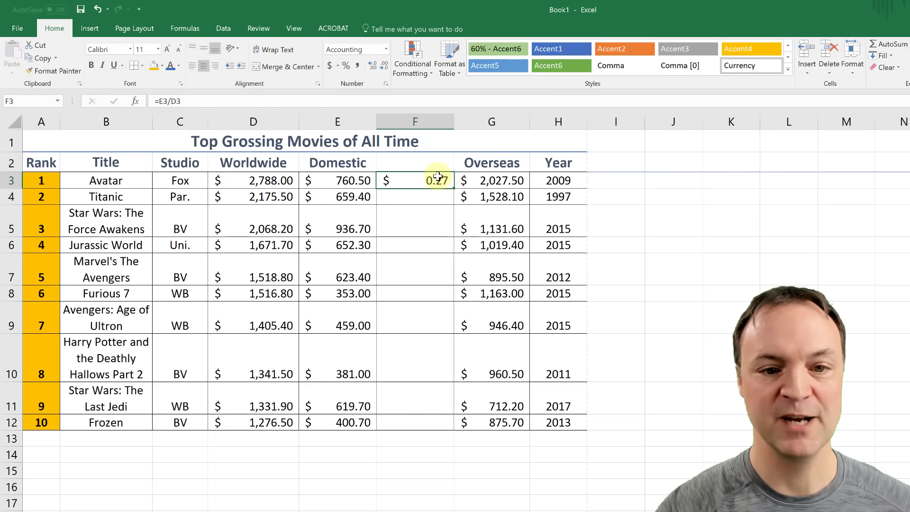
click(346, 69)
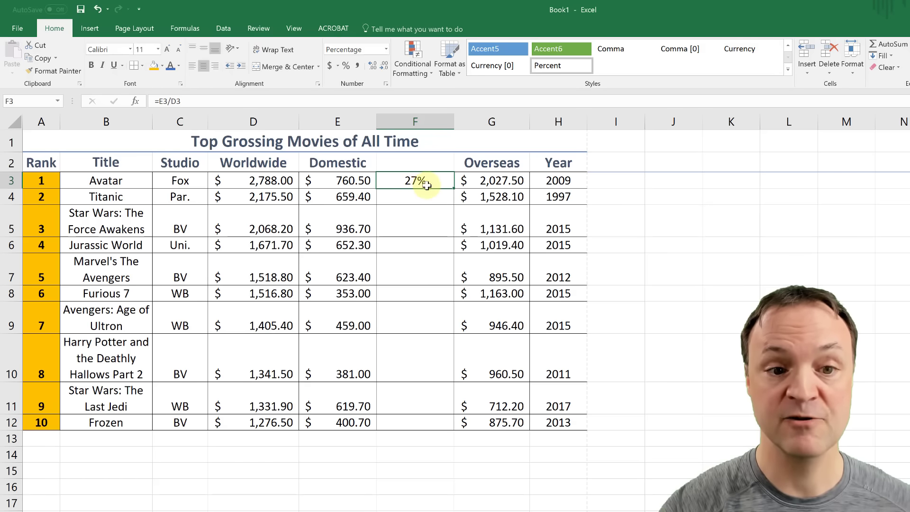
click(386, 85)
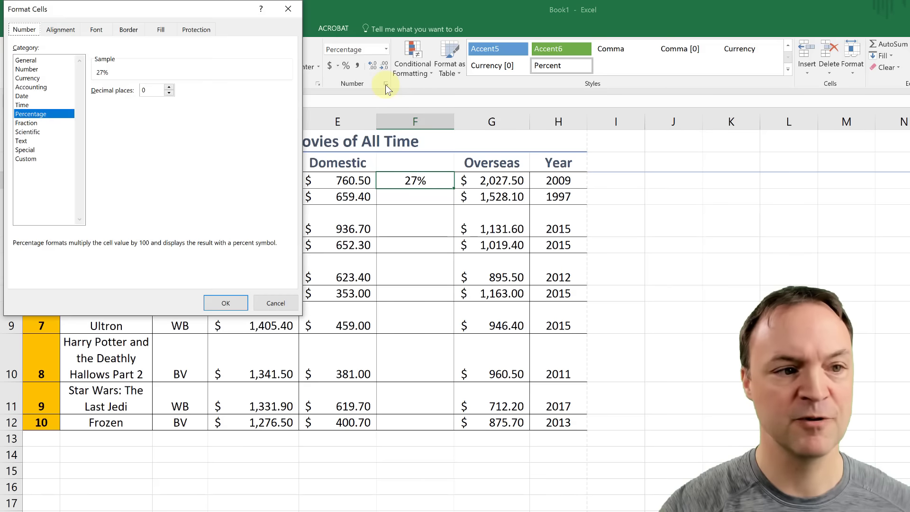
click(170, 87)
click(170, 87)
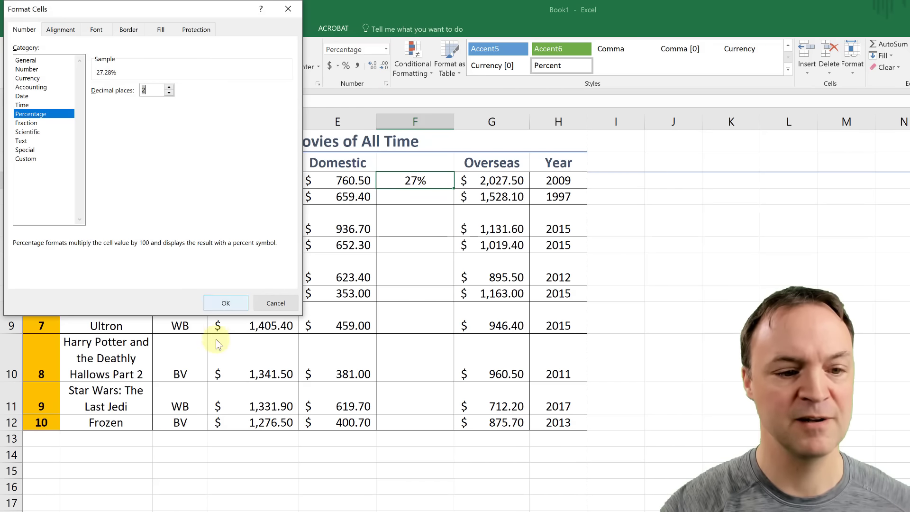
click(227, 302)
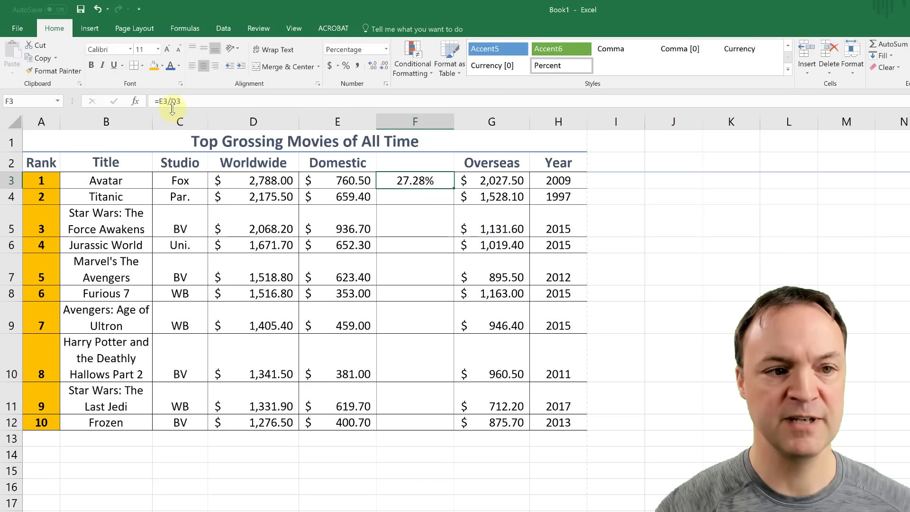
Step: Fill the formula in F3 down through F12 and check the copied formulas in F4, F5 and F6
click(415, 192)
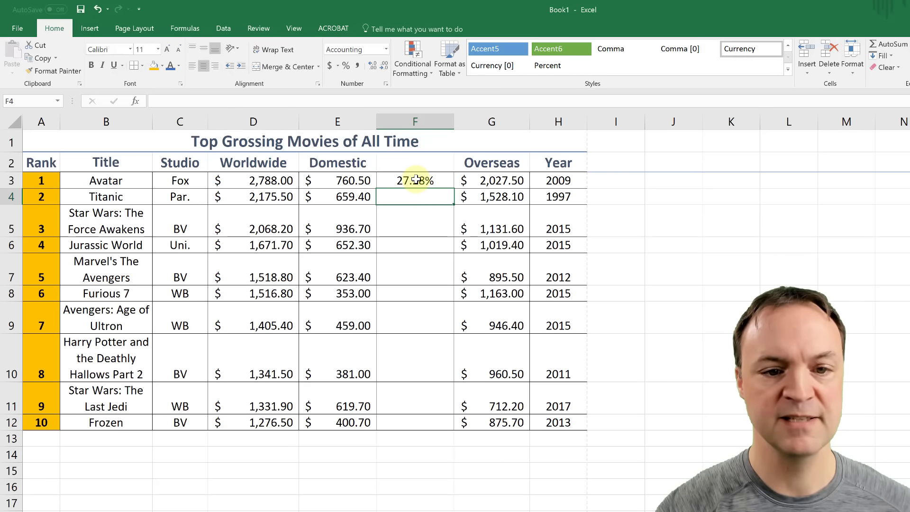
click(416, 180)
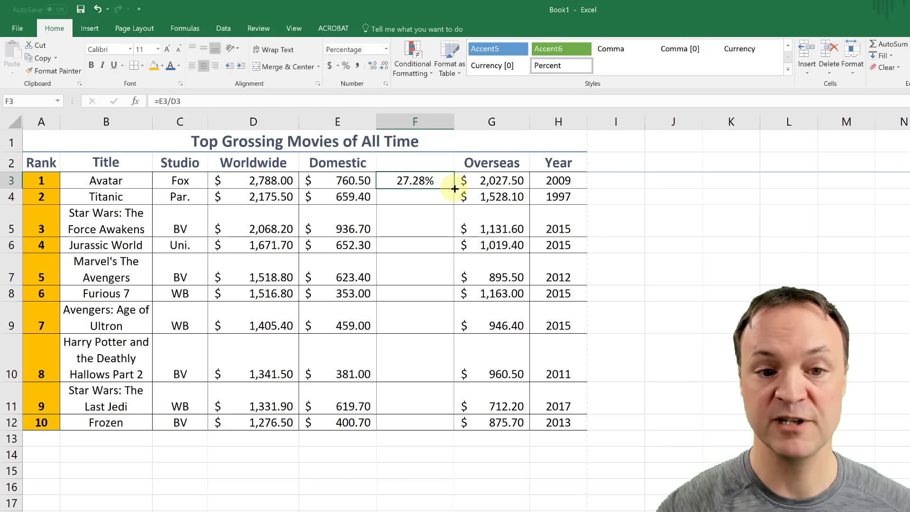
drag(455, 189, 435, 428)
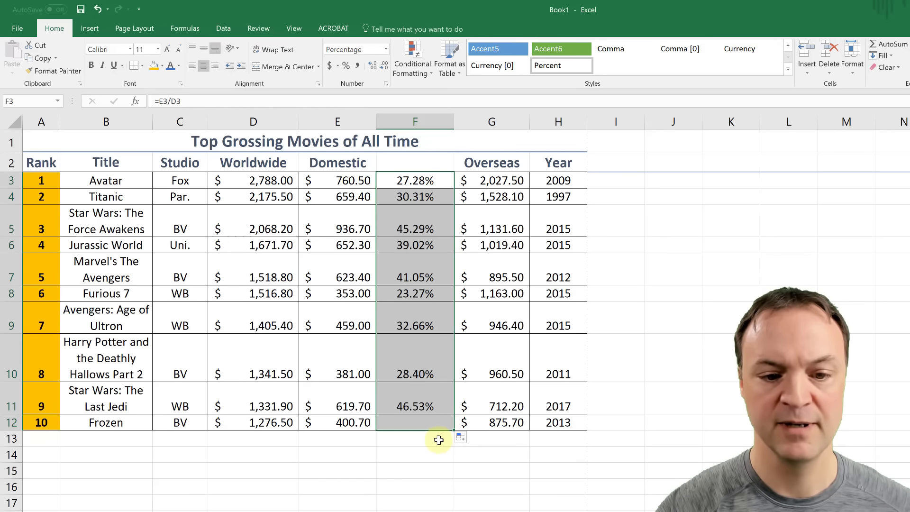
click(435, 465)
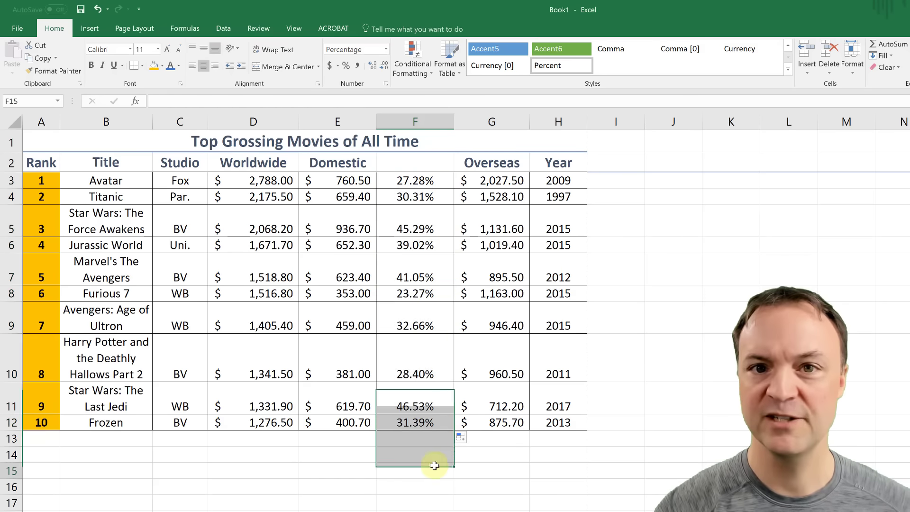
click(424, 197)
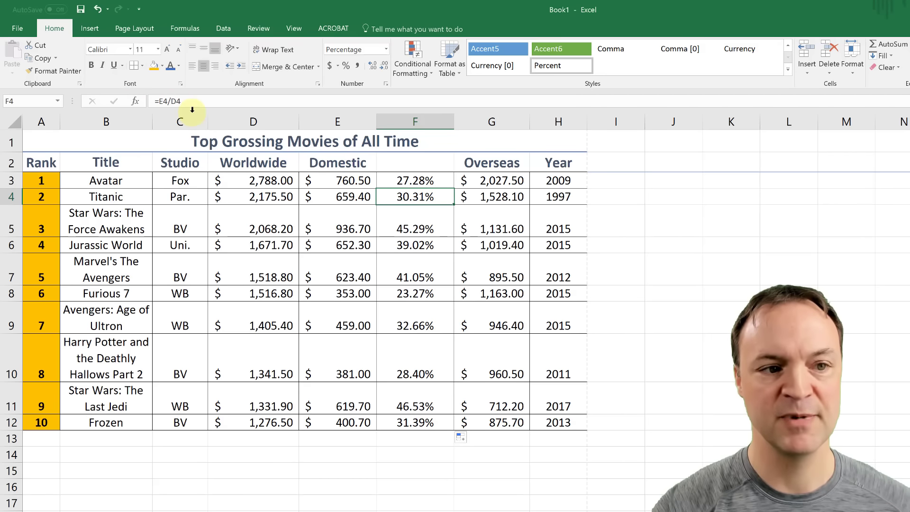
click(414, 229)
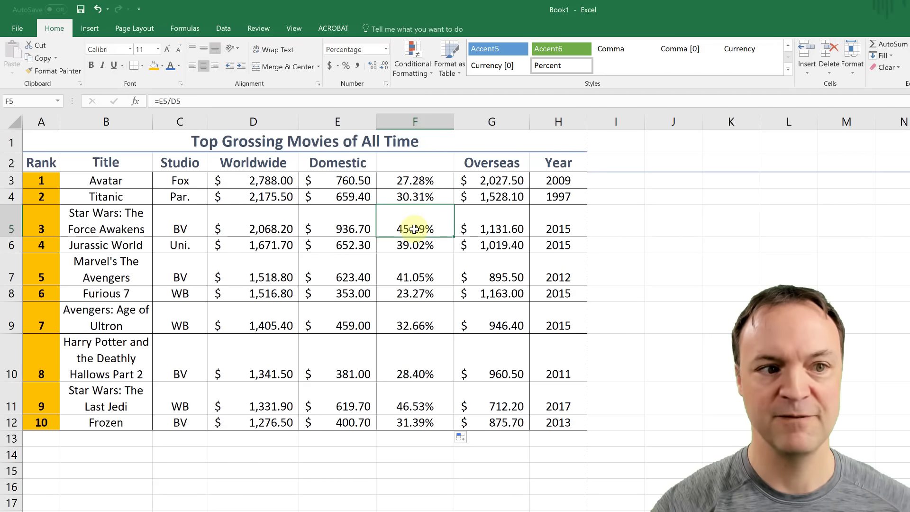
click(427, 252)
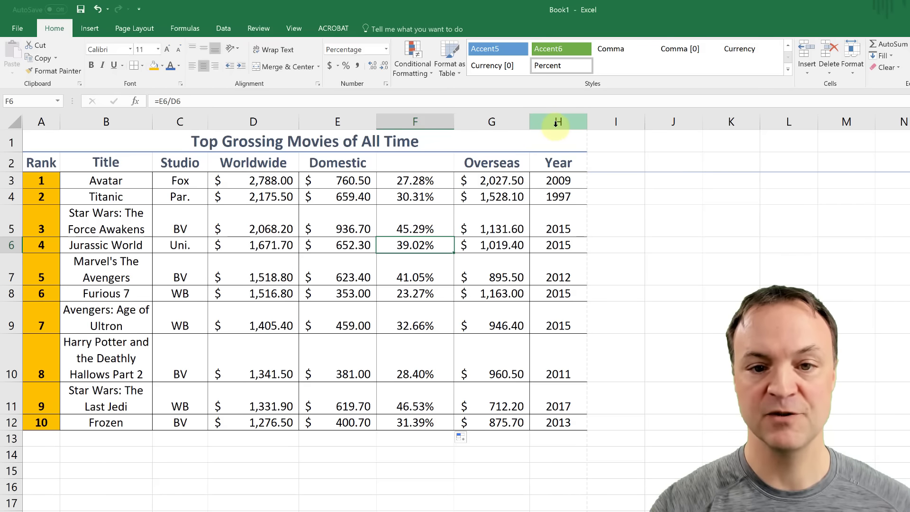
Step: Insert an empty column between the Overseas and Year columns
click(552, 123)
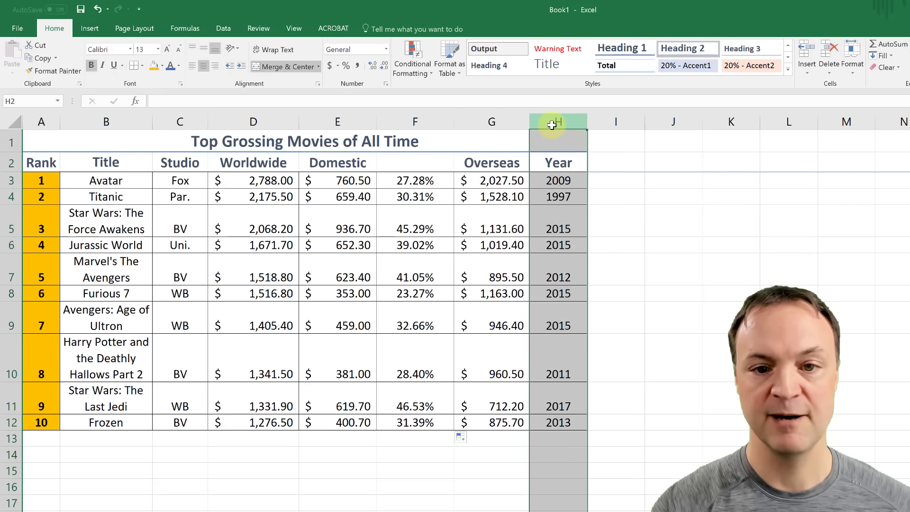
right_click(552, 124)
click(584, 205)
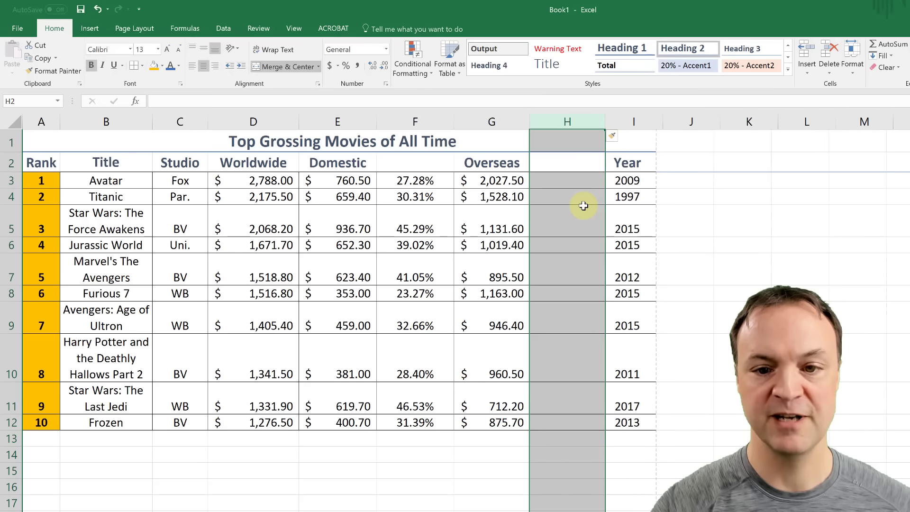
Step: Enter the formula =G3/D3 in H3 to divide Avatar's overseas gross by its worldwide gross, and reselect H3
click(566, 182)
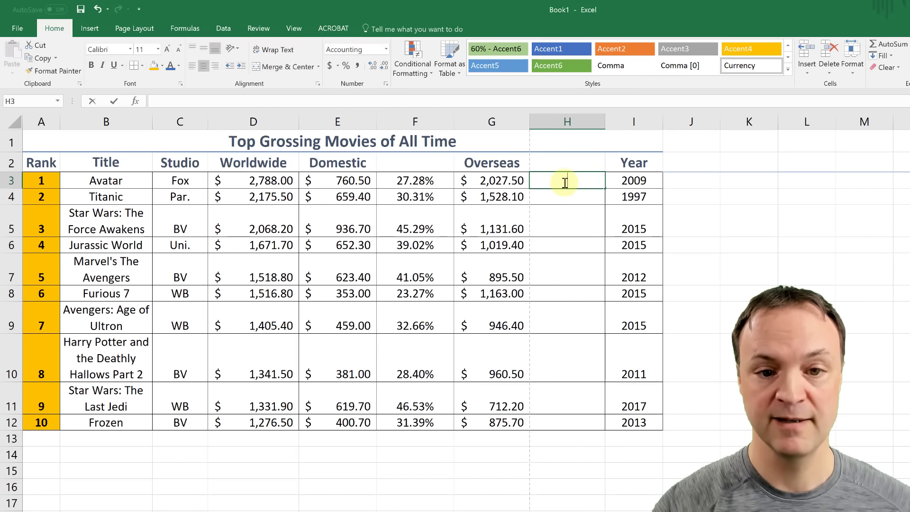
text(=)
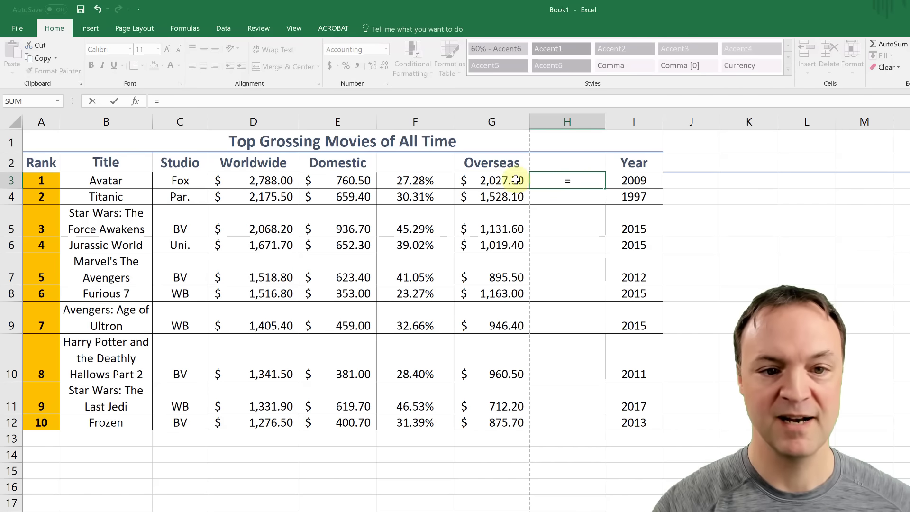
click(488, 182)
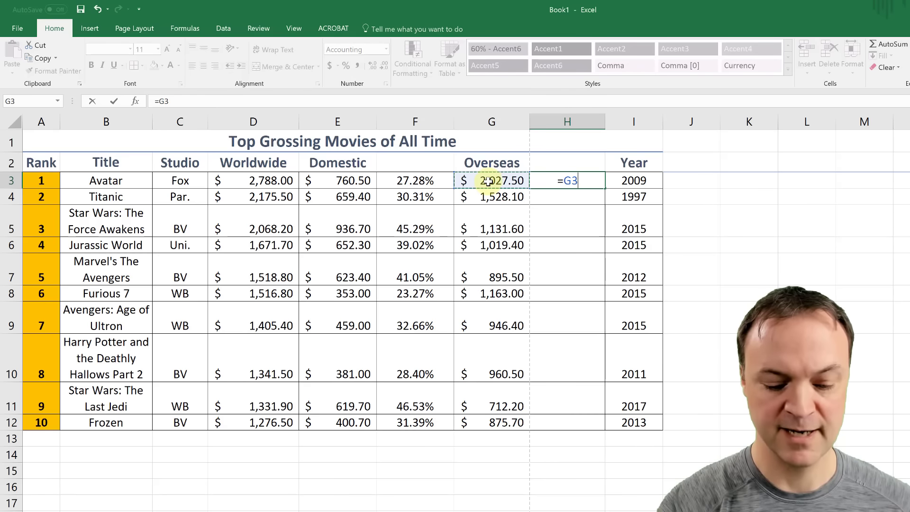
text(/)
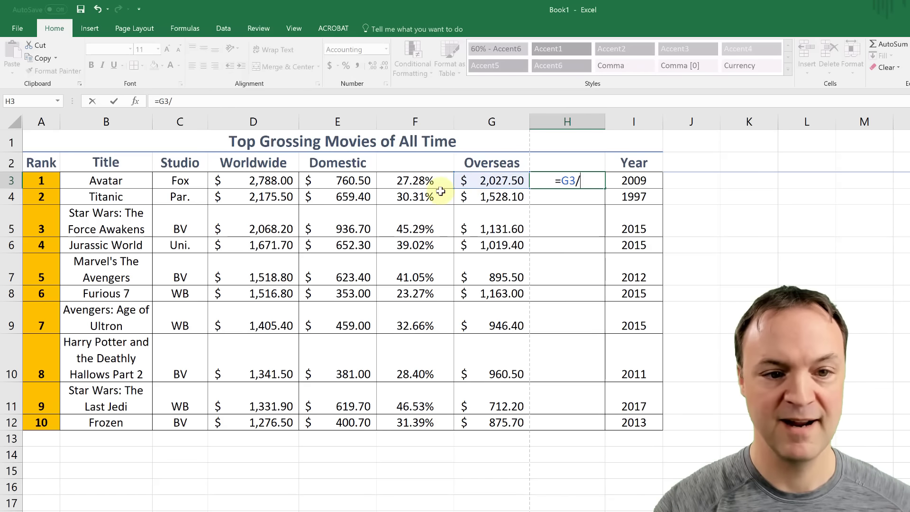
click(283, 182)
key(Return)
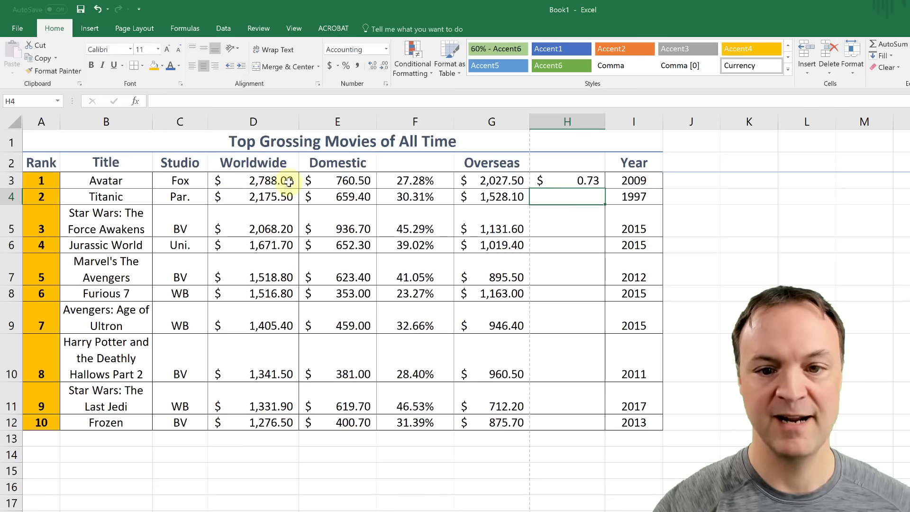
click(582, 181)
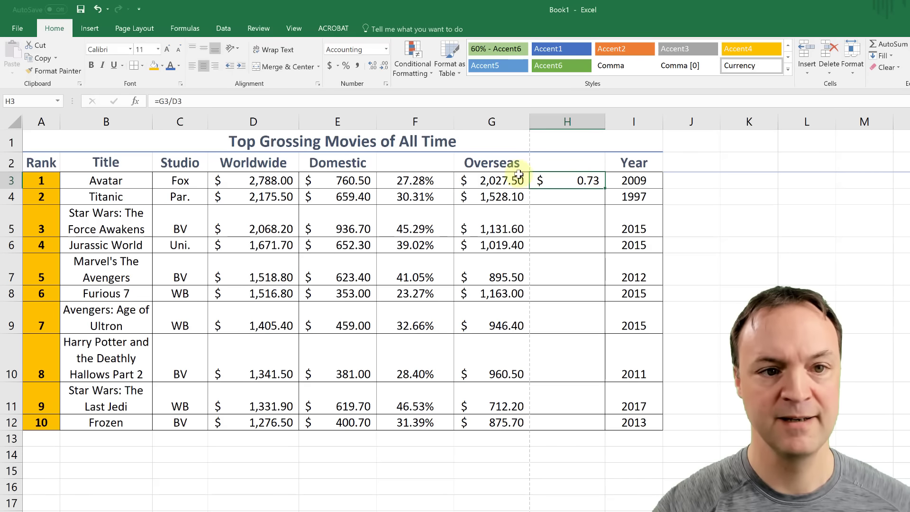
Step: Format H3 as a percentage with 2 decimal places and fill its formula down through H12
click(347, 67)
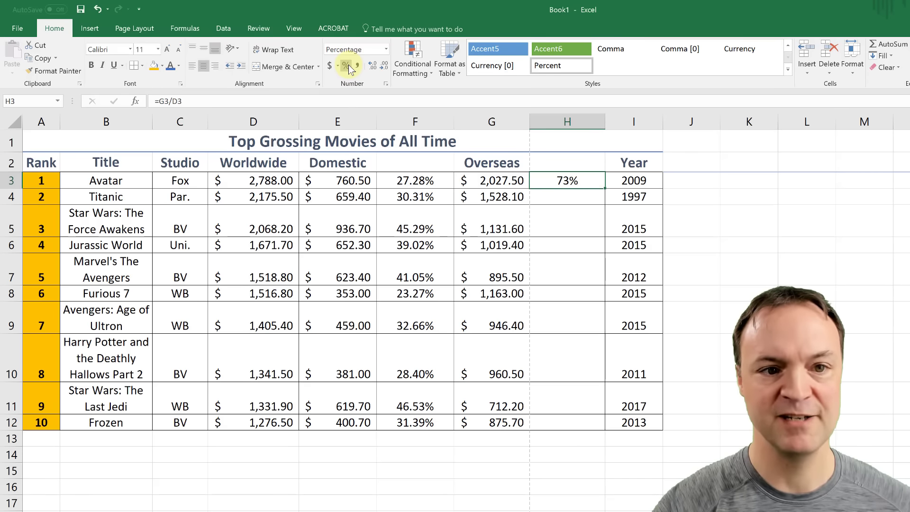
click(386, 84)
click(170, 88)
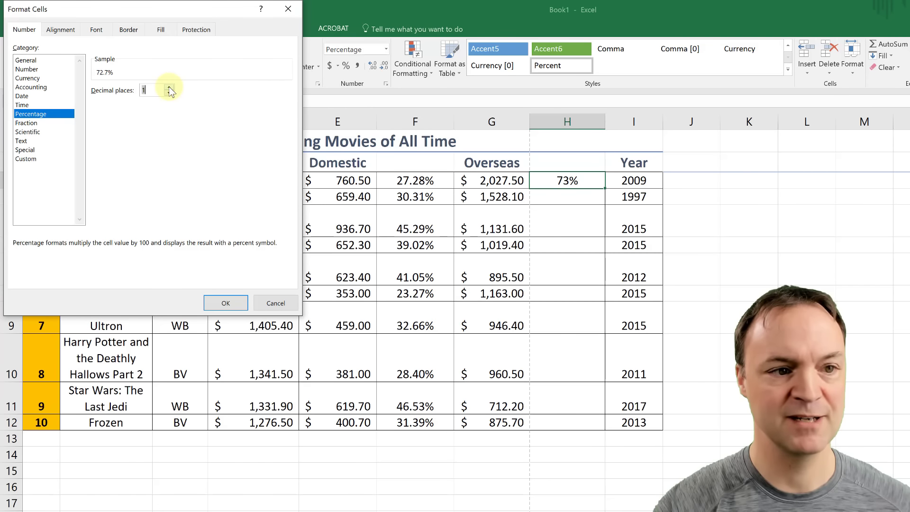
click(226, 303)
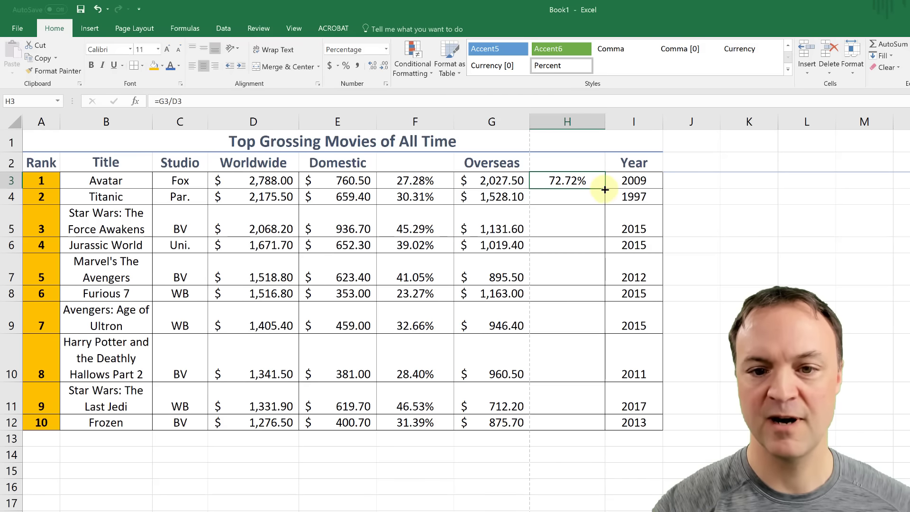
drag(606, 187, 601, 428)
click(676, 483)
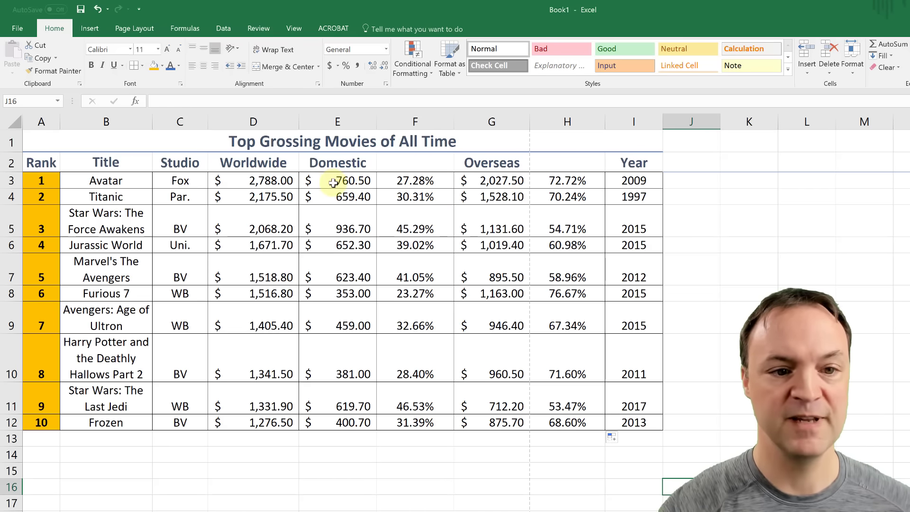
Step: Change Avatar's domestic gross in E3 to 900 and select the recalculated percentage in F3
double_click(349, 184)
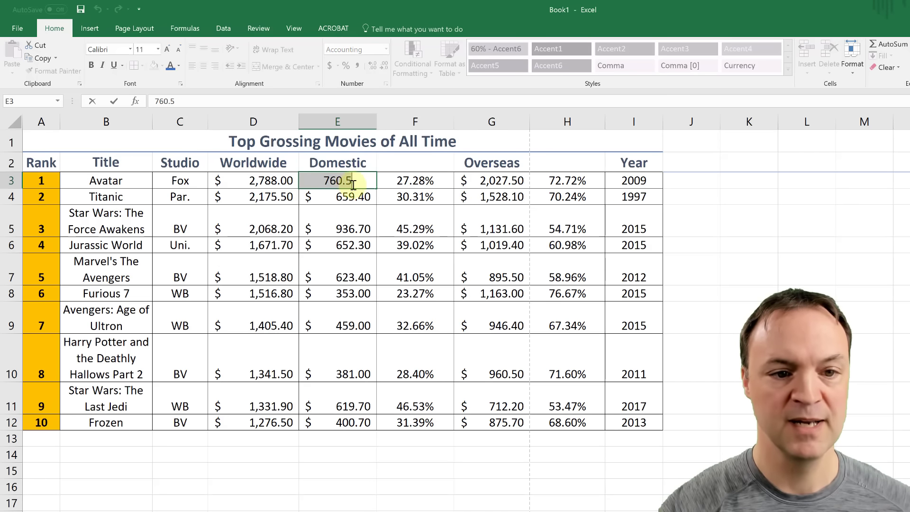
drag(352, 182, 305, 182)
text(900)
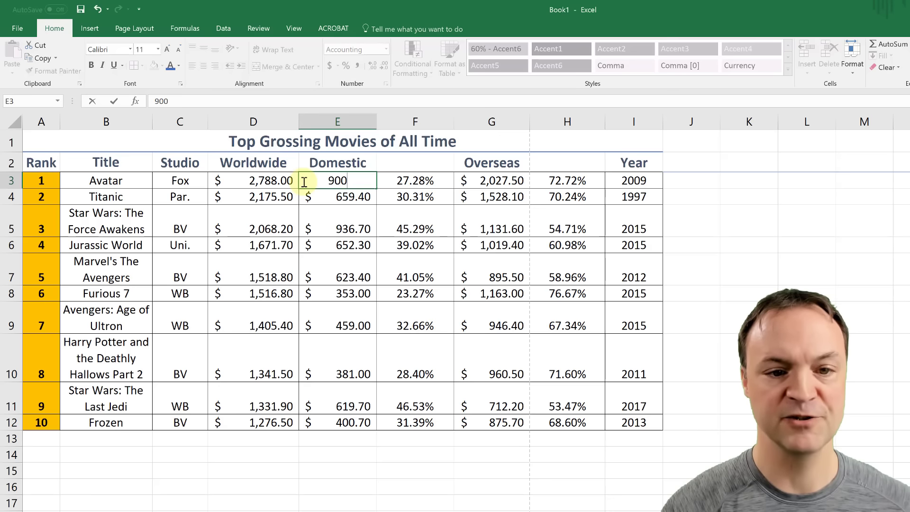
key(Return)
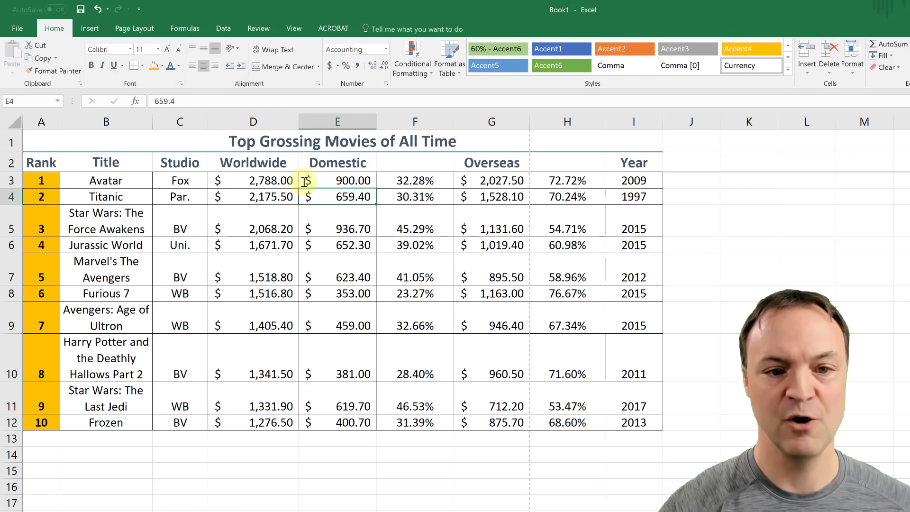
click(415, 182)
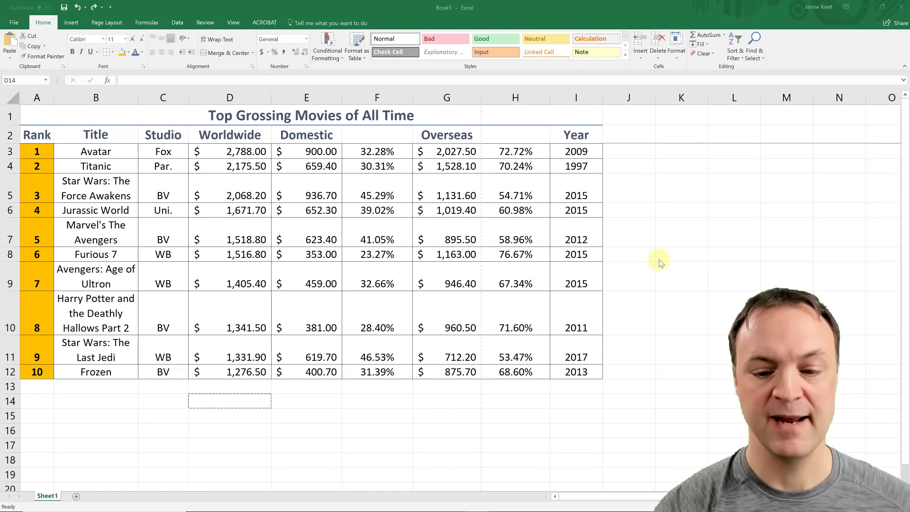
Step: Freeze the first column so the Rank column stays in view
key(alt+Tab)
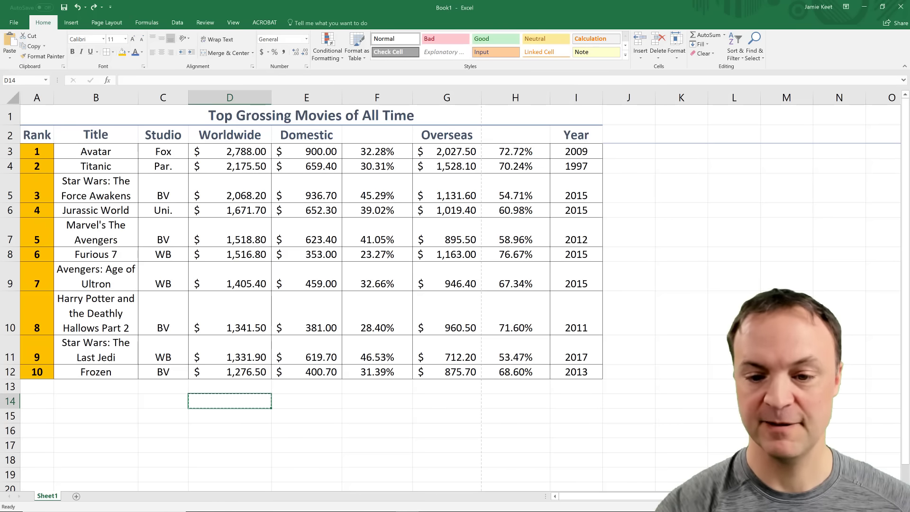
ctrl+scroll(616, 349, up, 3)
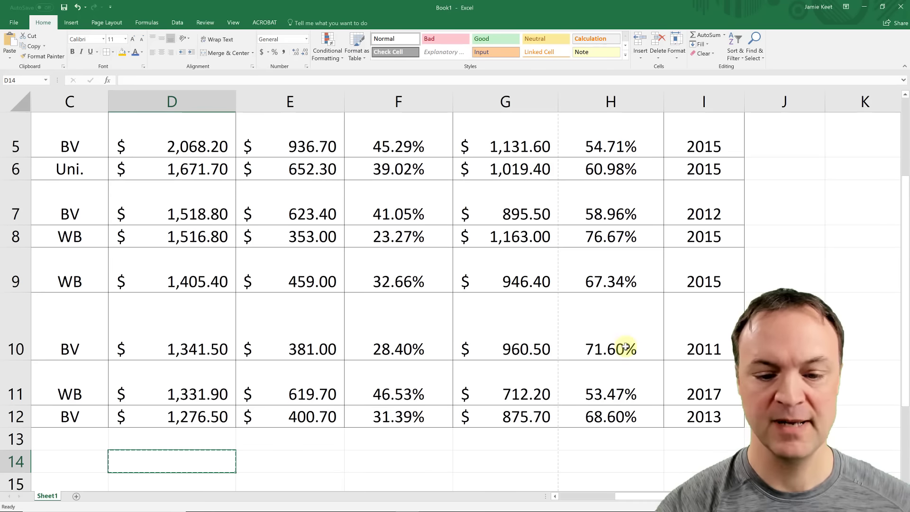
drag(633, 498, 575, 496)
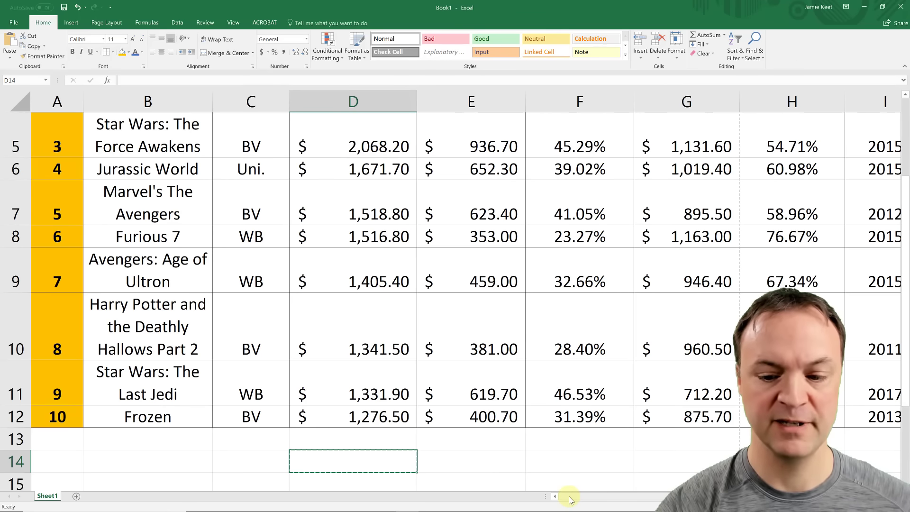
scroll(522, 278, up, 2)
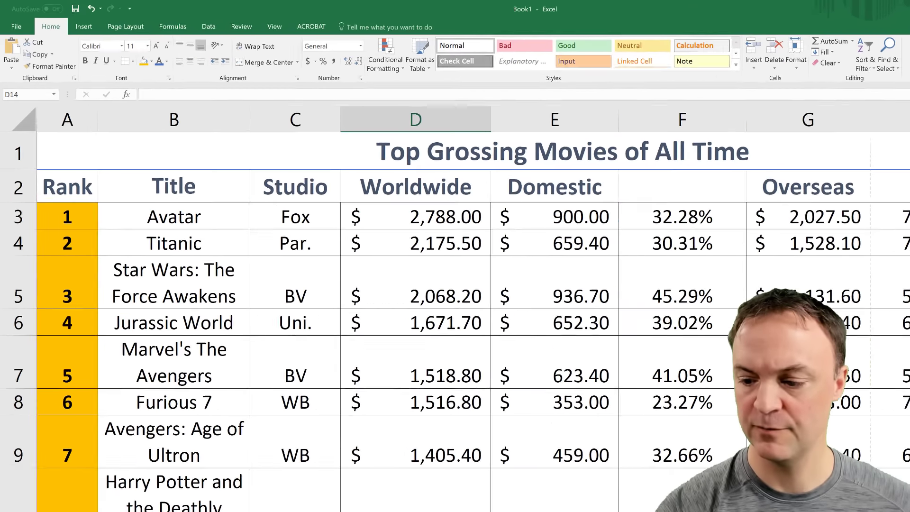
drag(873, 509, 876, 509)
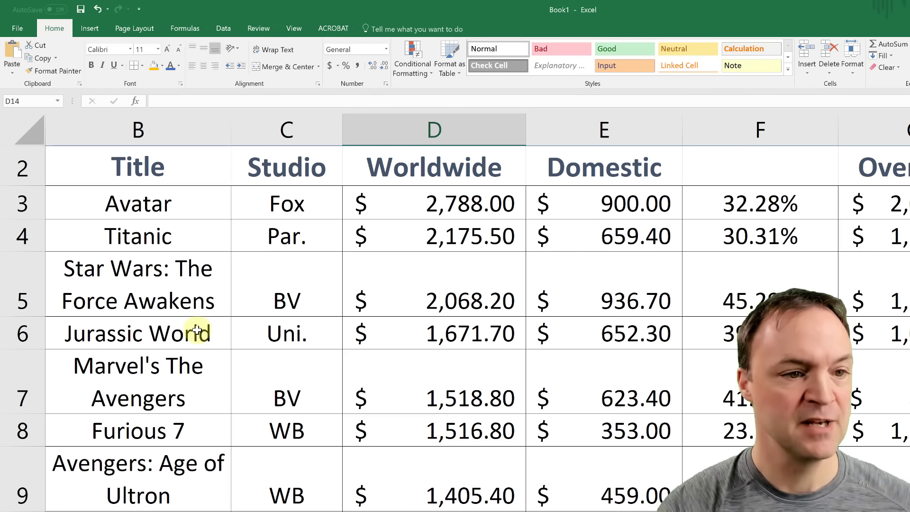
scroll(197, 329, up, 1)
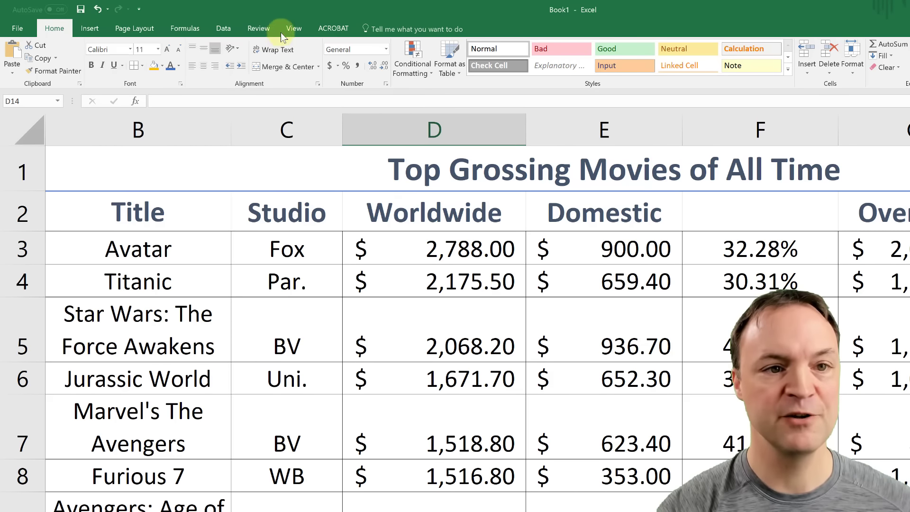
click(294, 28)
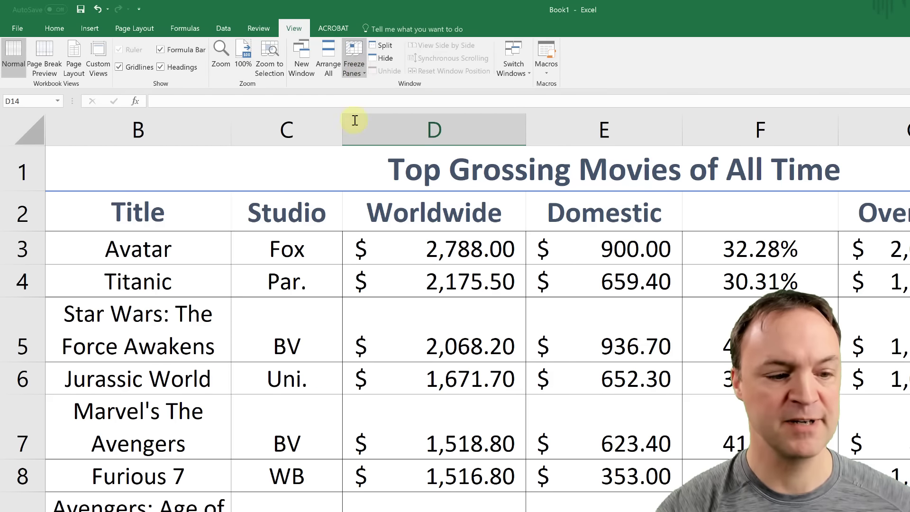
scroll(411, 362, left, 2)
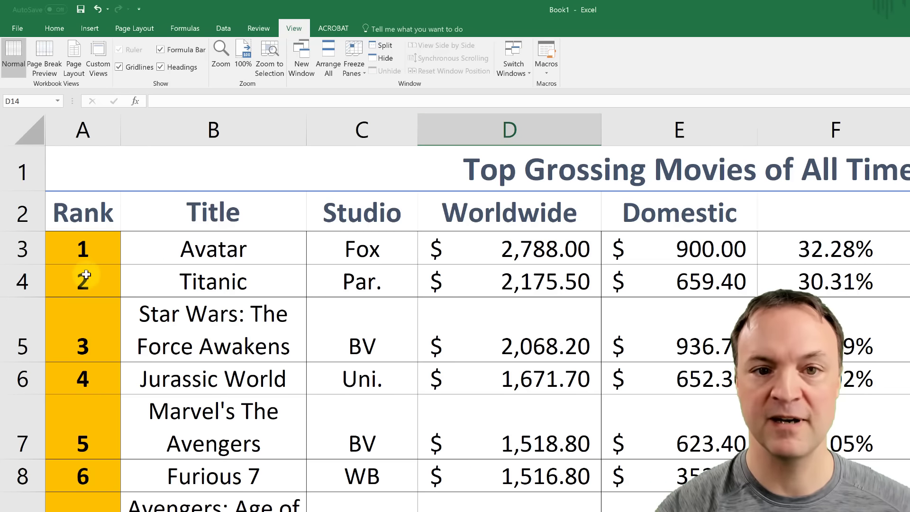
click(362, 71)
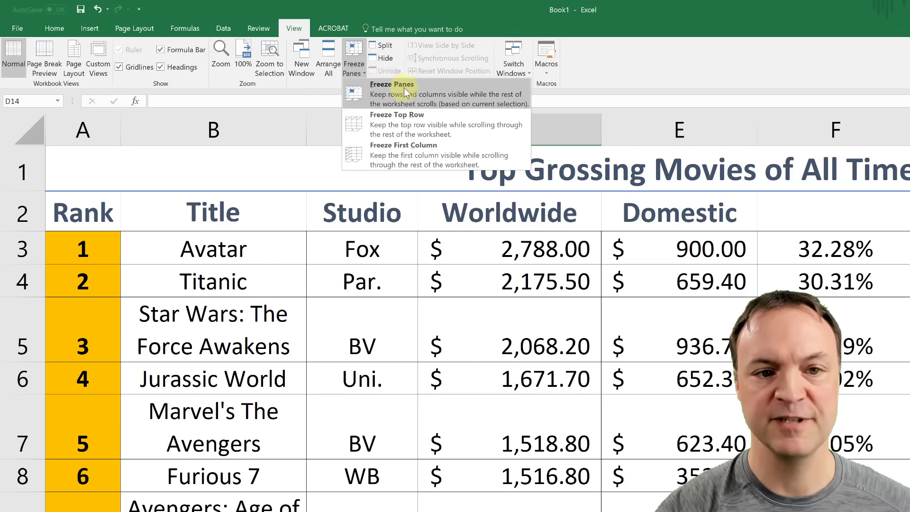
click(440, 150)
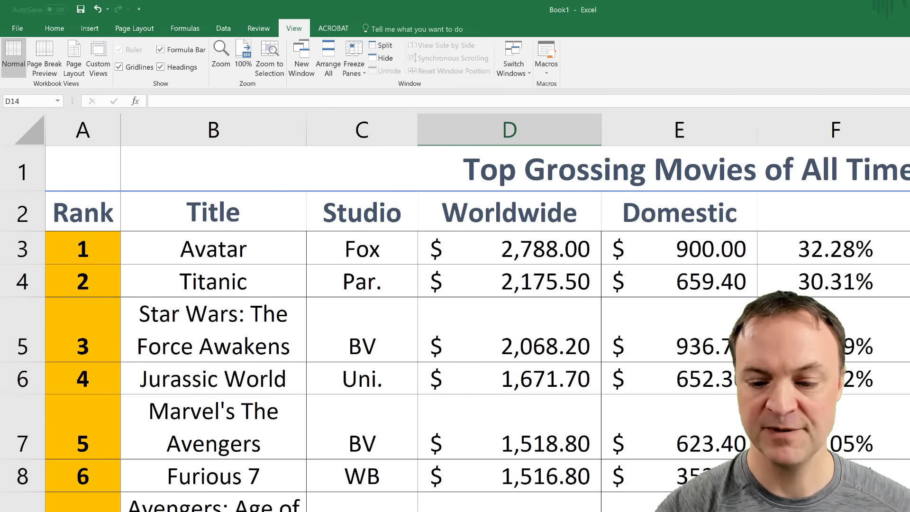
Step: Check the frozen Rank column against the columns through Year, and unfreeze the panes
scroll(516, 313, right, 3)
scroll(515, 313, right, 5)
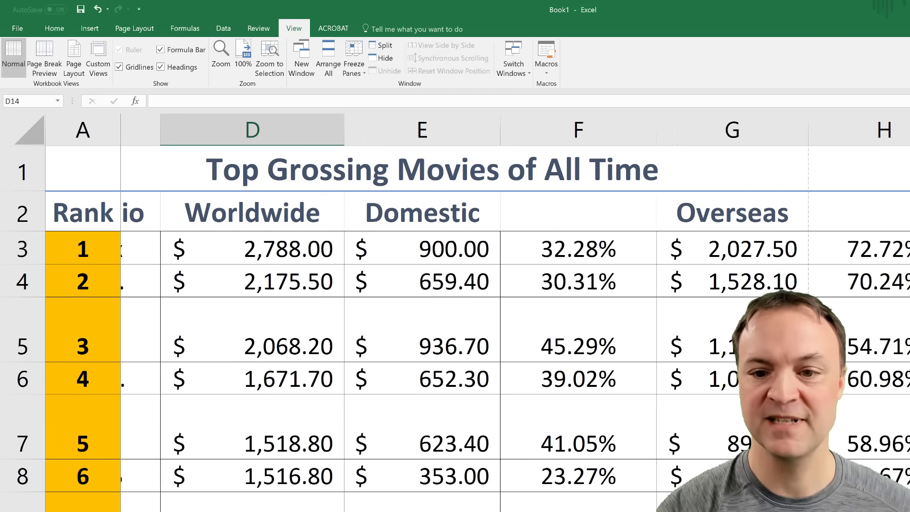
scroll(515, 313, right, 3)
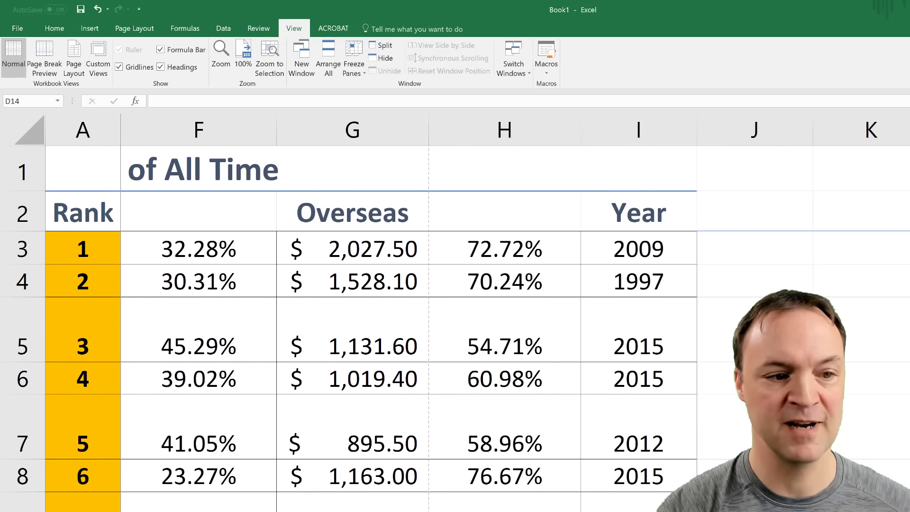
scroll(514, 361, left, 7)
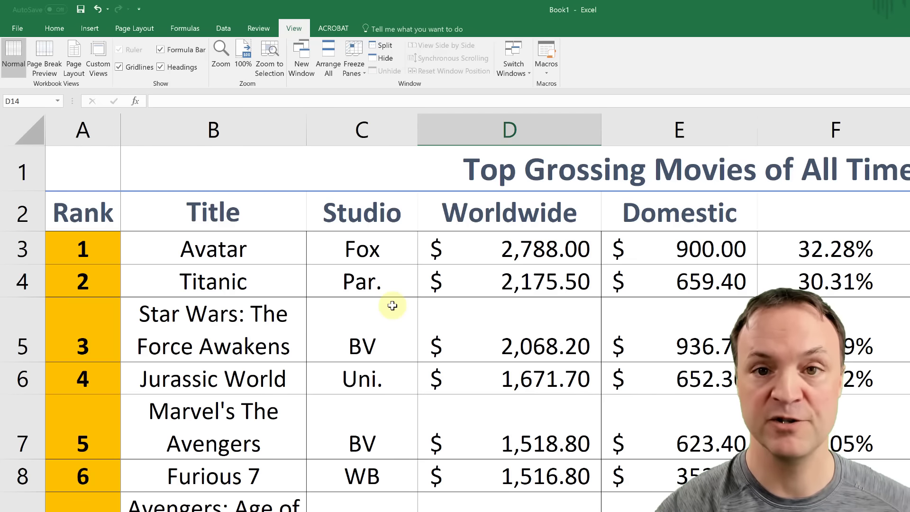
click(361, 74)
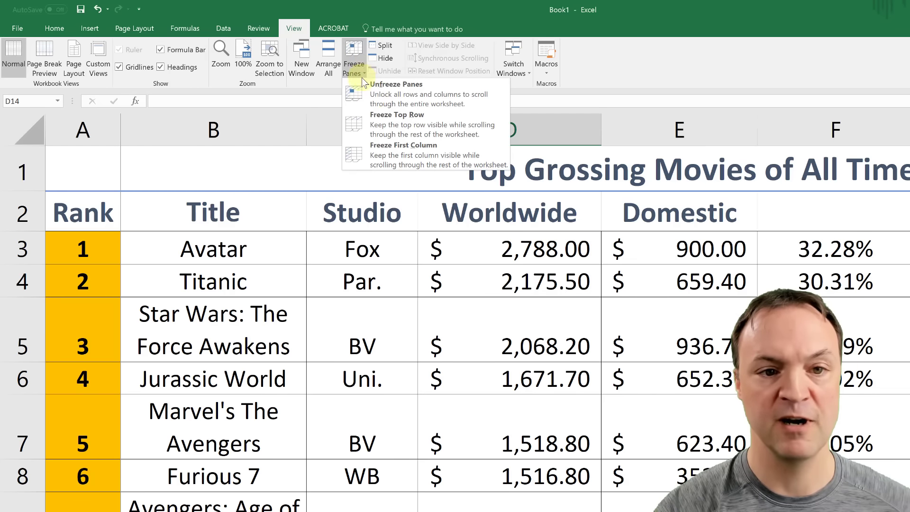
click(377, 91)
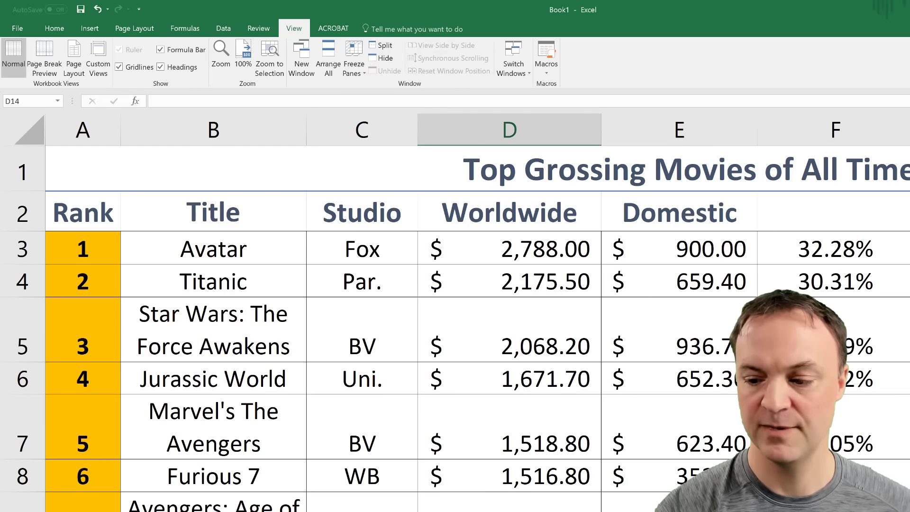
Step: Enter the label Total in C14, below the Studio column
scroll(456, 313, down, 7)
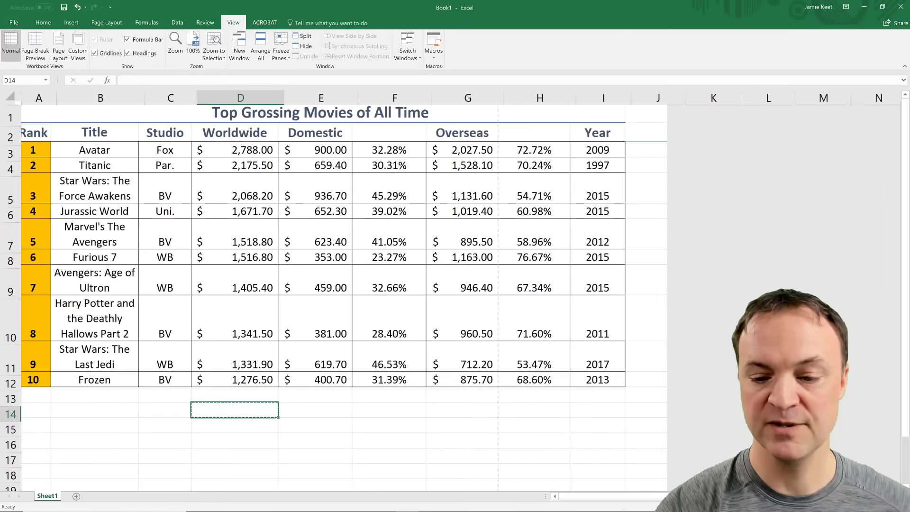
scroll(559, 382, down, 3)
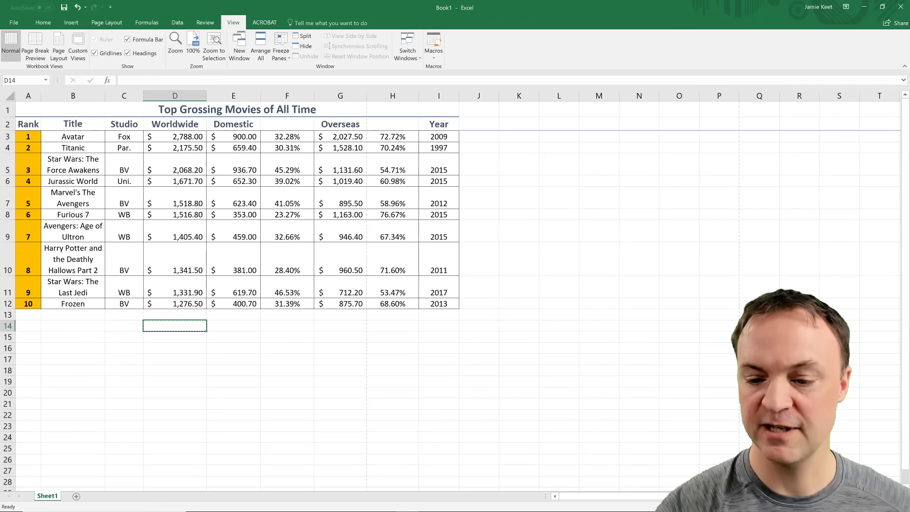
scroll(629, 443, up, 4)
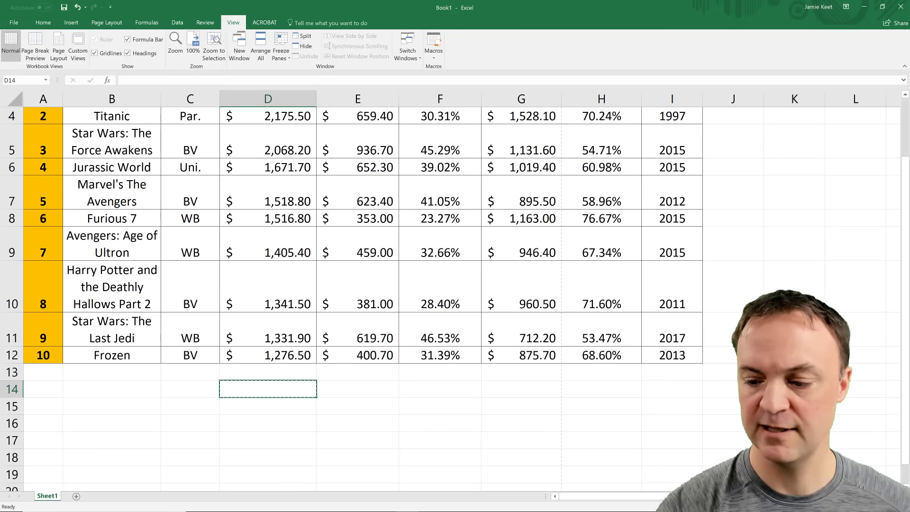
scroll(657, 432, down, 1)
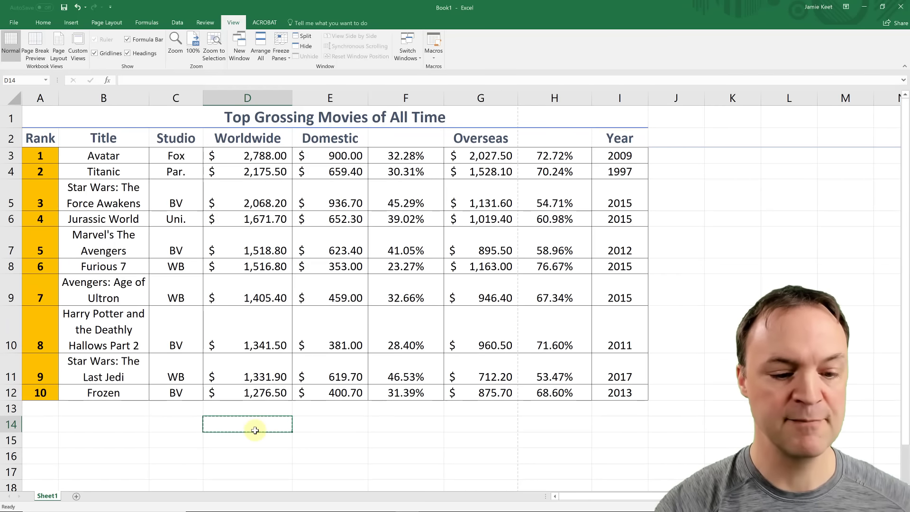
click(189, 424)
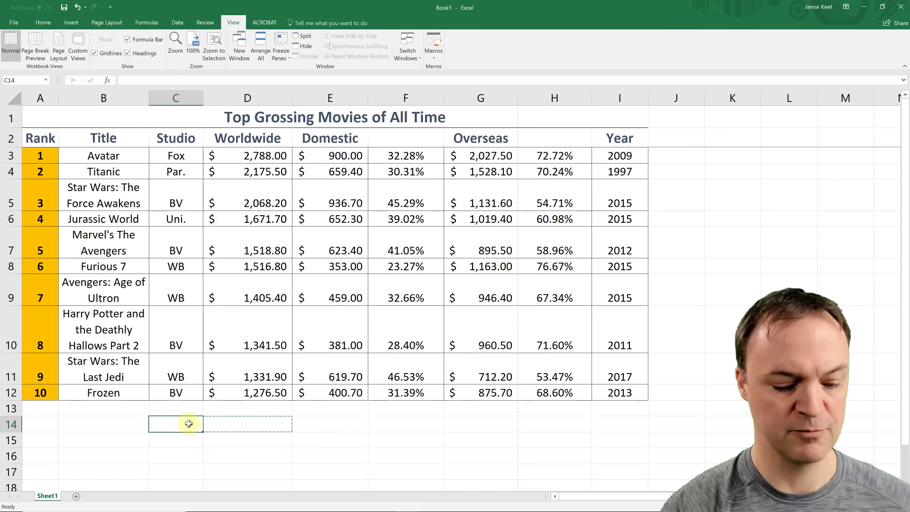
text(Total)
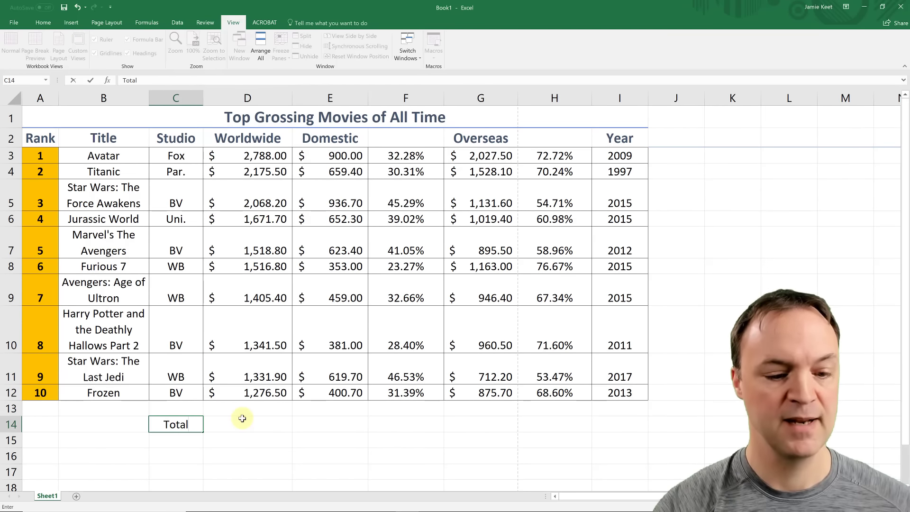
Step: Try adding the first three worldwide grosses in D14 with the formula =D3+D4+D5, and clear the cell
click(245, 422)
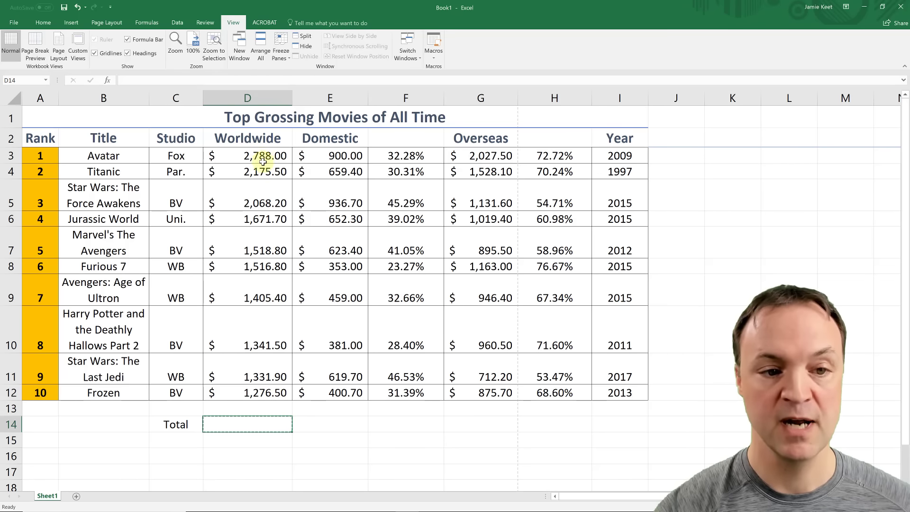
text(=)
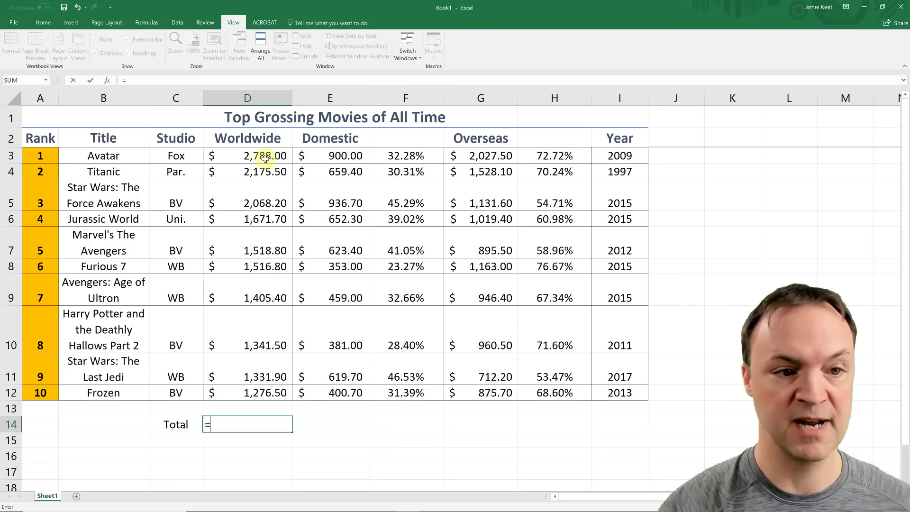
click(269, 159)
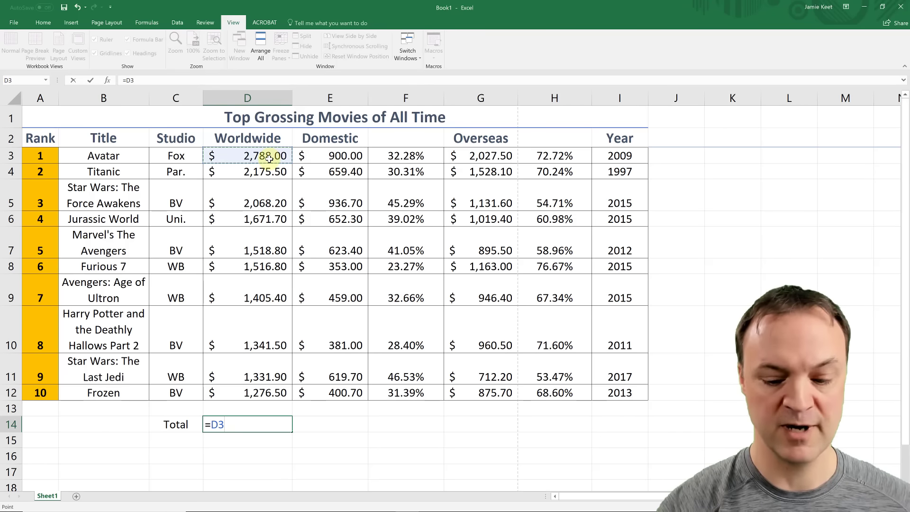
text(+)
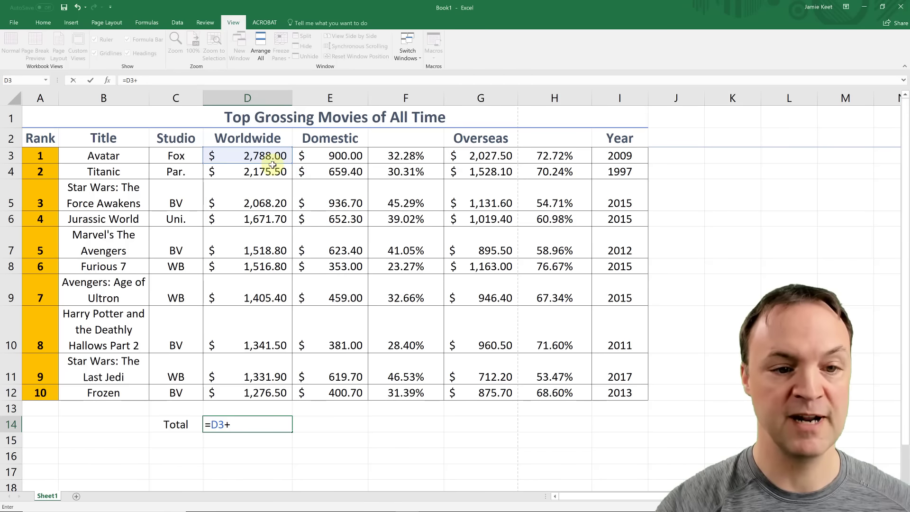
click(276, 172)
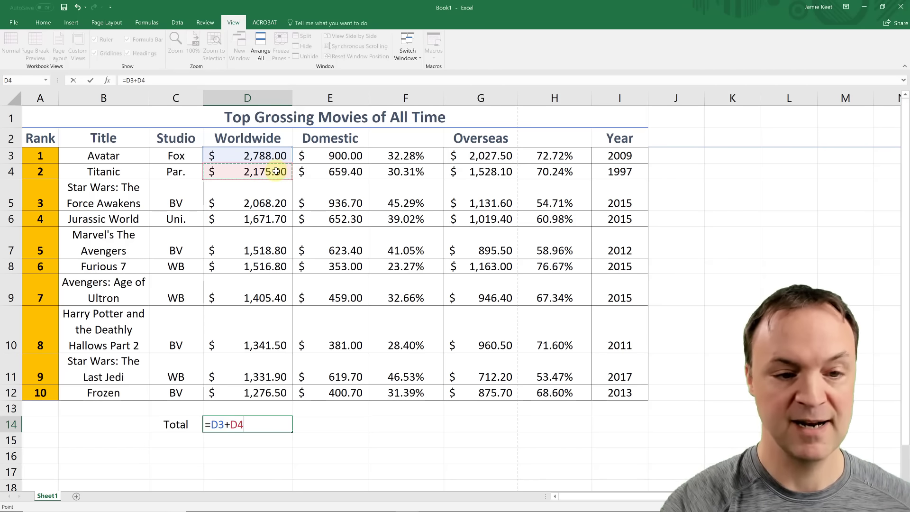
text(+)
click(265, 199)
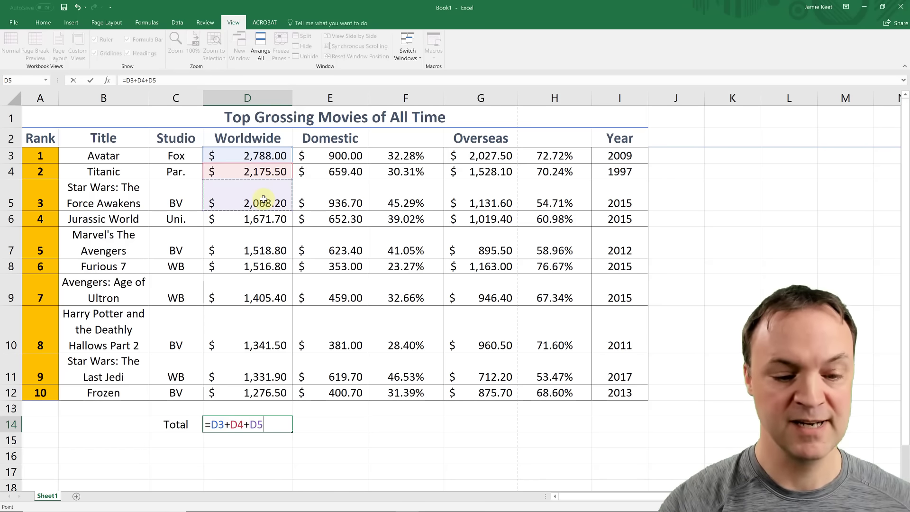
key(Return)
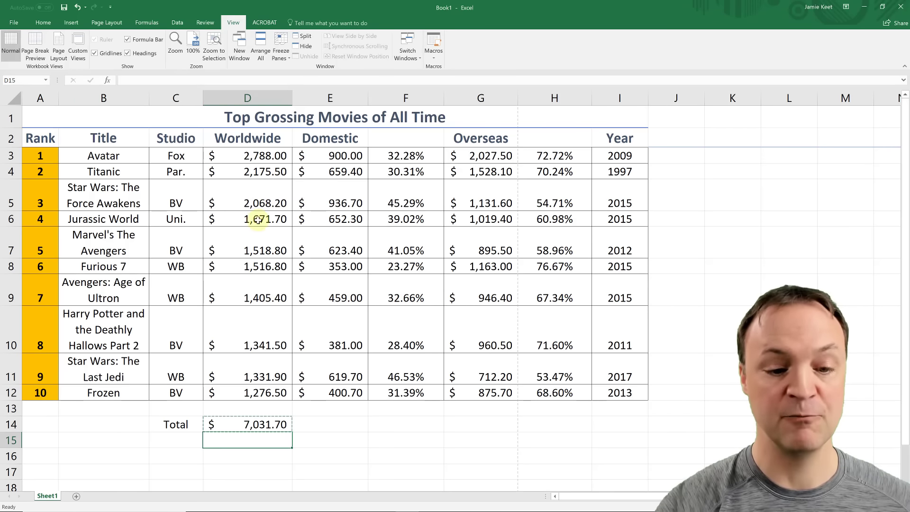
click(256, 426)
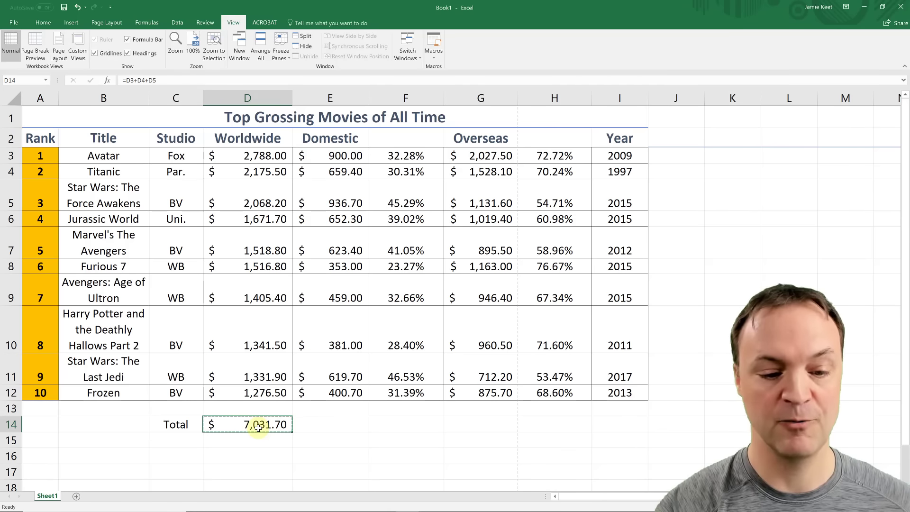
key(Delete)
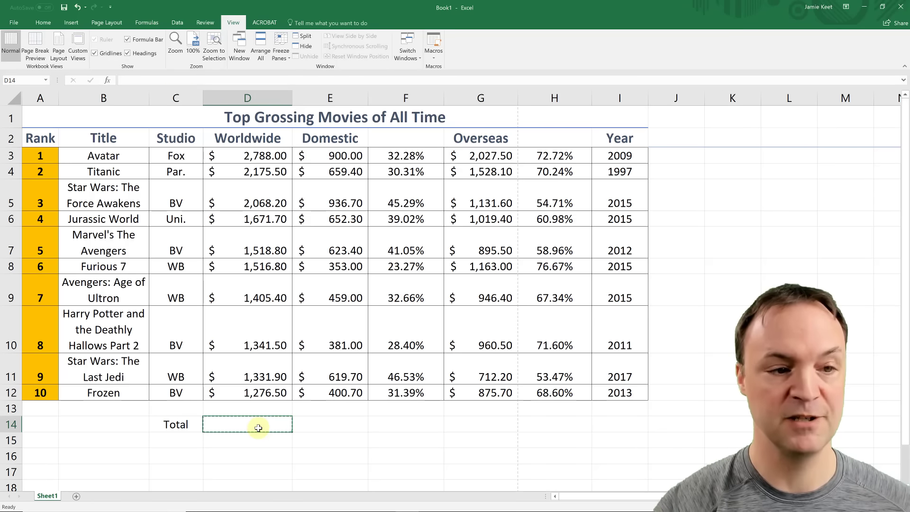
Step: Total the worldwide grosses in D14 with AutoSum over the range D3:D12
click(145, 22)
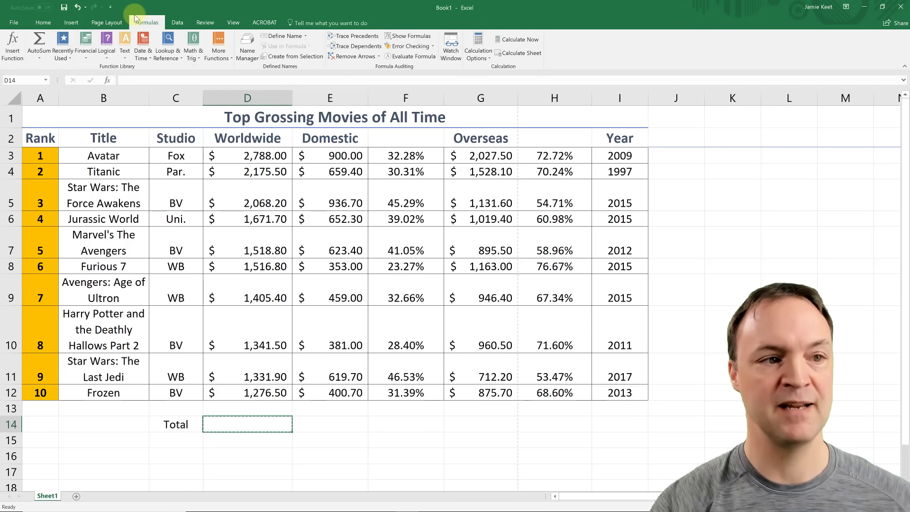
click(43, 22)
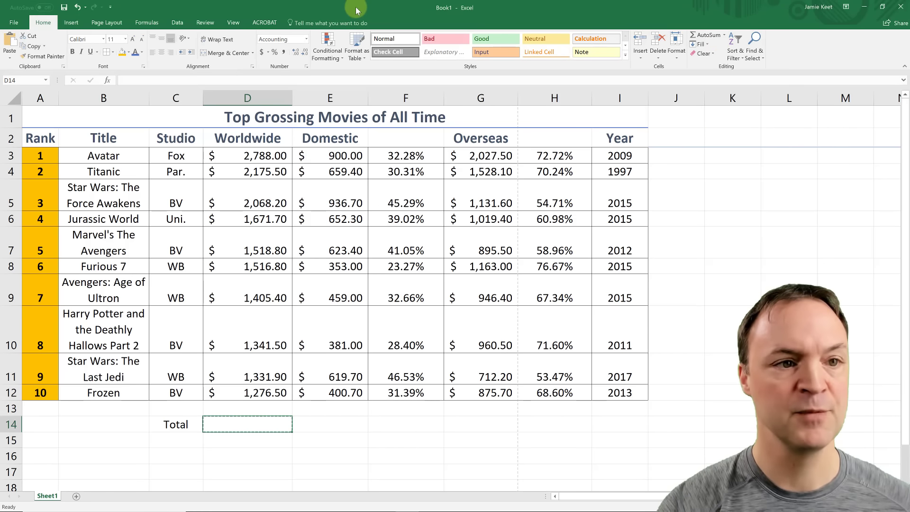
click(148, 26)
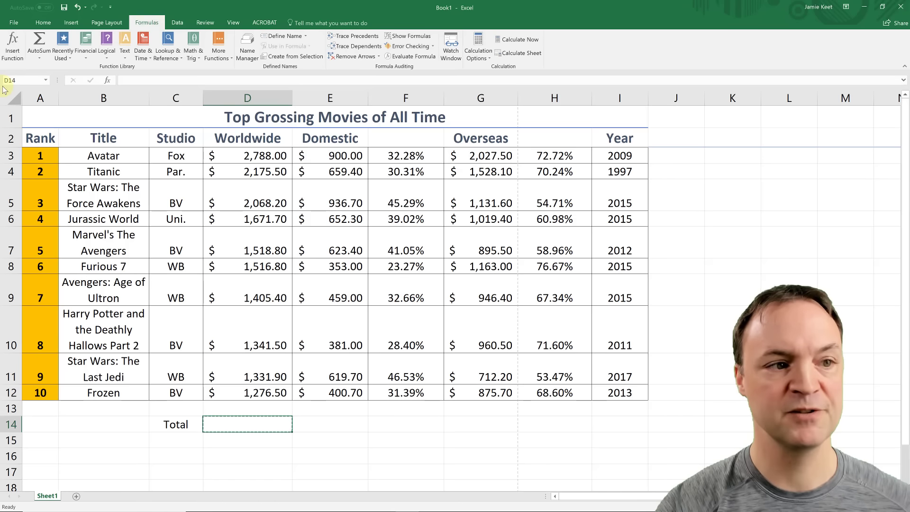
click(42, 39)
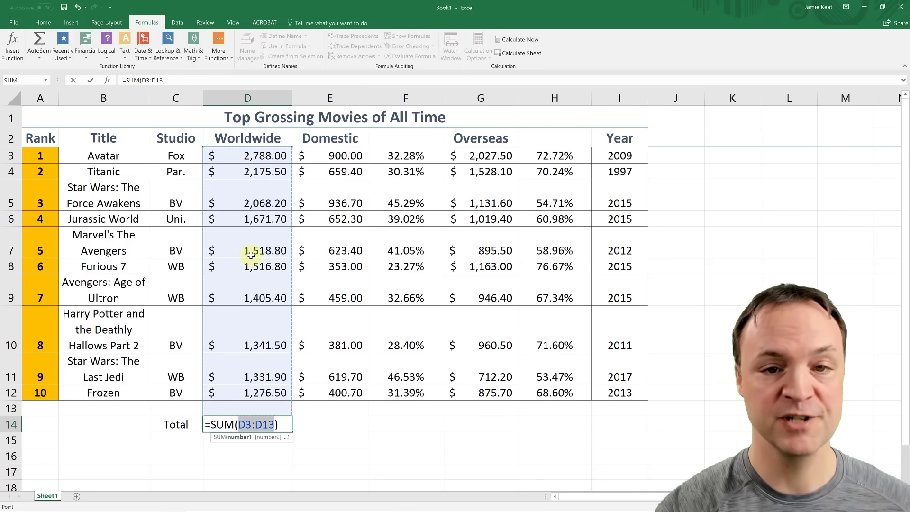
drag(246, 152, 252, 393)
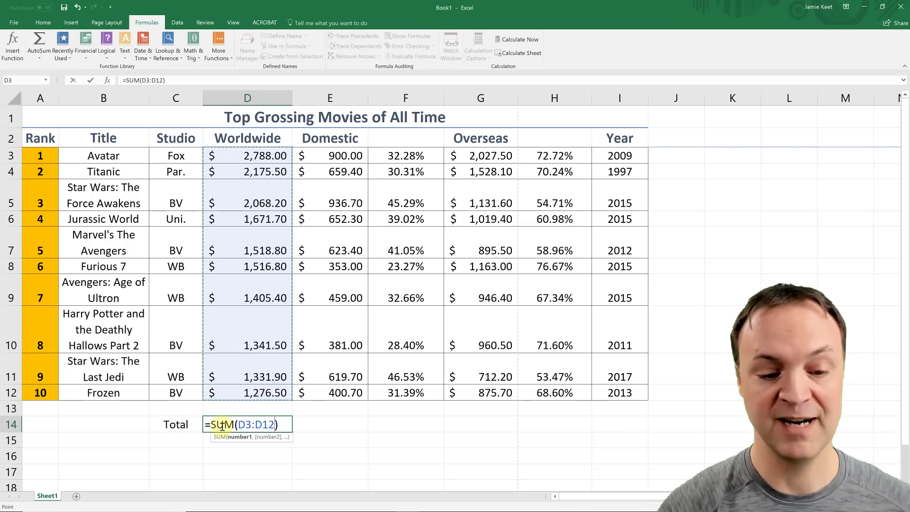
key(Return)
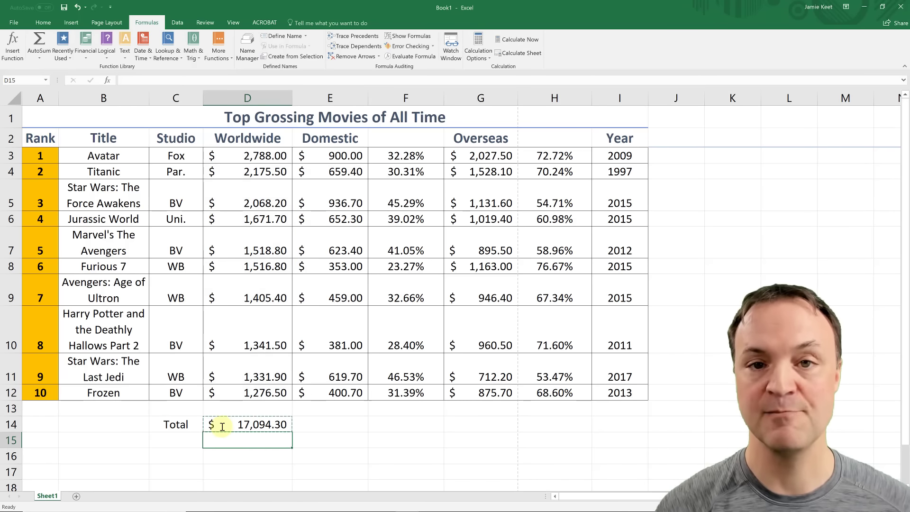
Step: Fill the total formula into E14 for the Domestic column, and copy it to G14 for the Overseas column
click(286, 425)
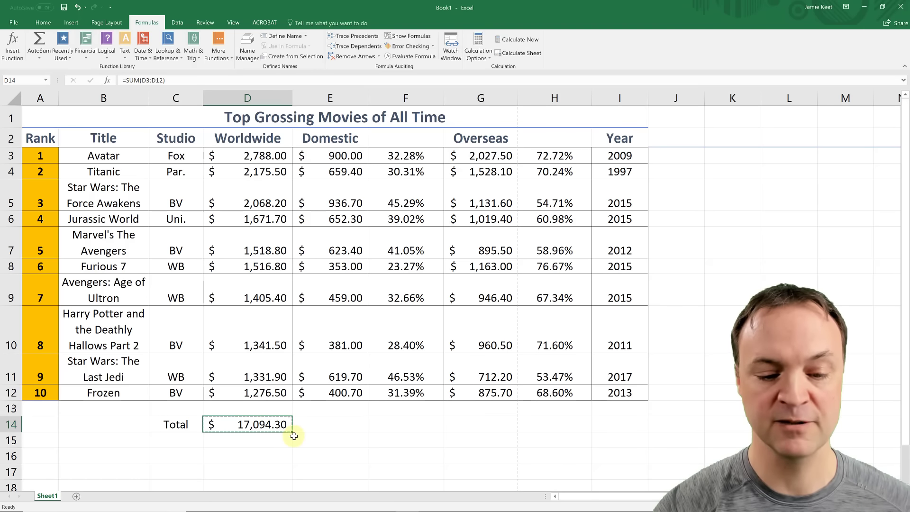
drag(292, 432, 353, 433)
click(345, 425)
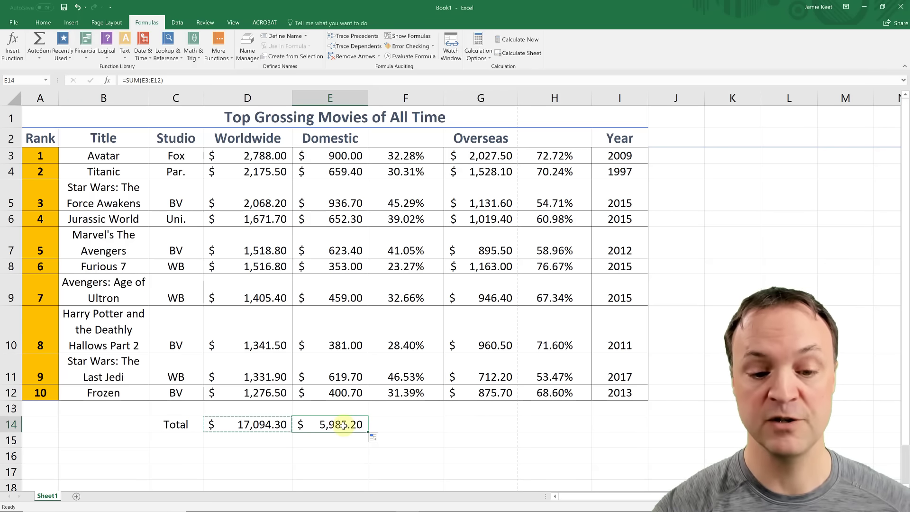
right_click(345, 425)
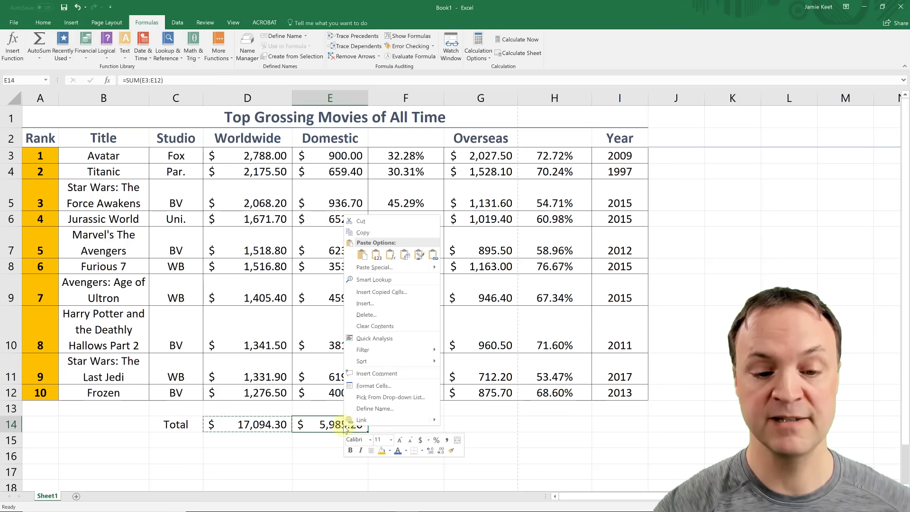
click(370, 235)
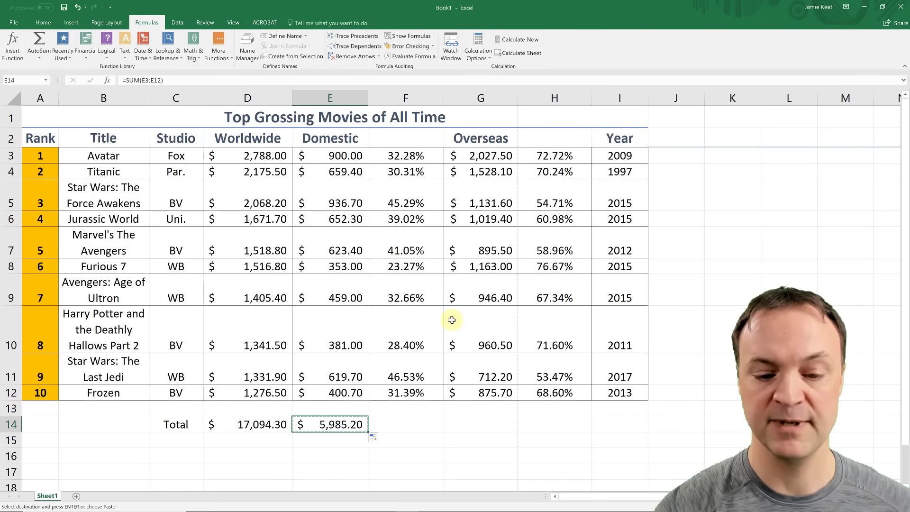
click(481, 425)
right_click(481, 425)
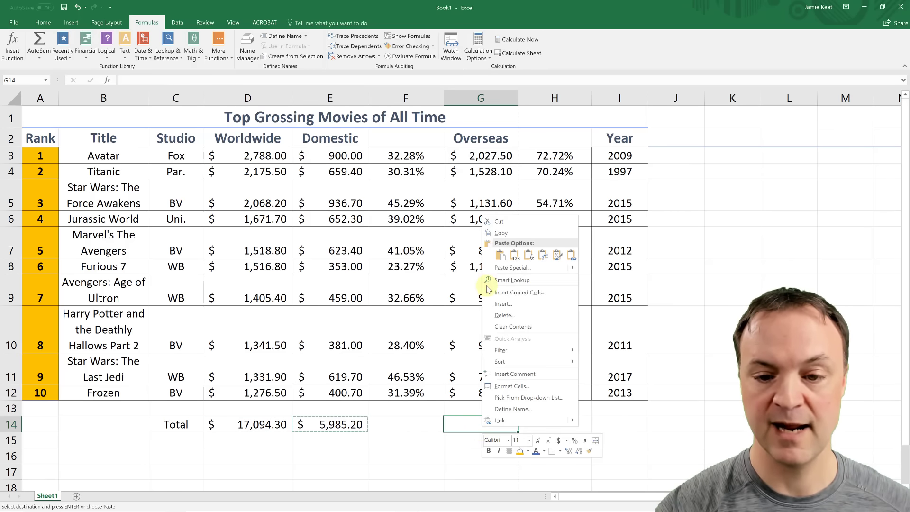
click(500, 257)
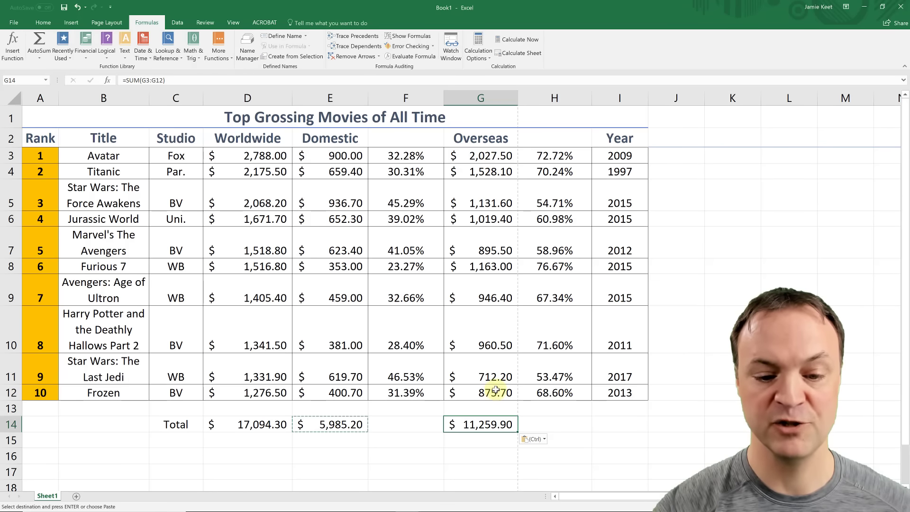
Step: Enter the label Average in C15, below Total, and select D15
click(175, 444)
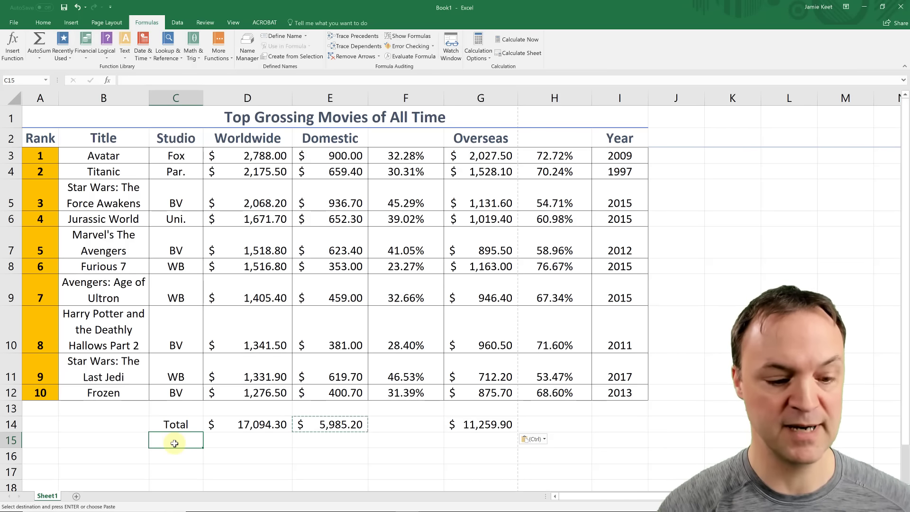
text(Average)
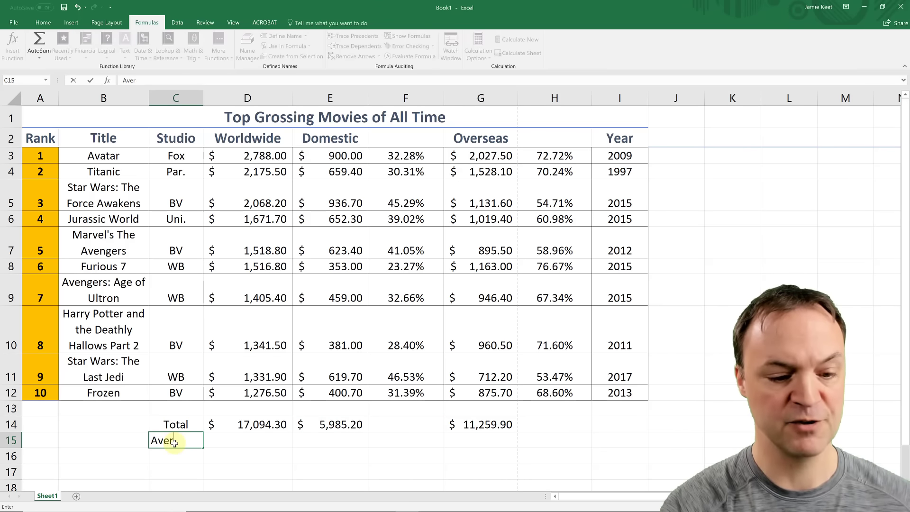
click(245, 442)
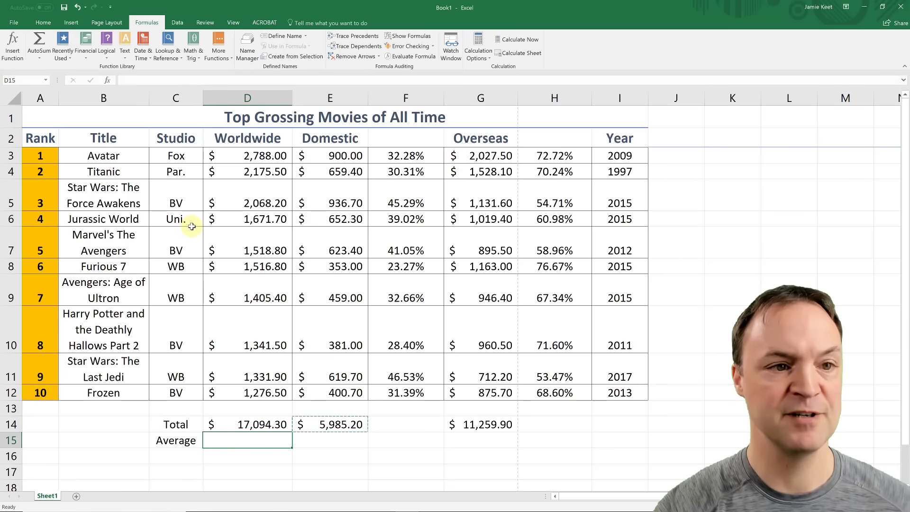
click(72, 58)
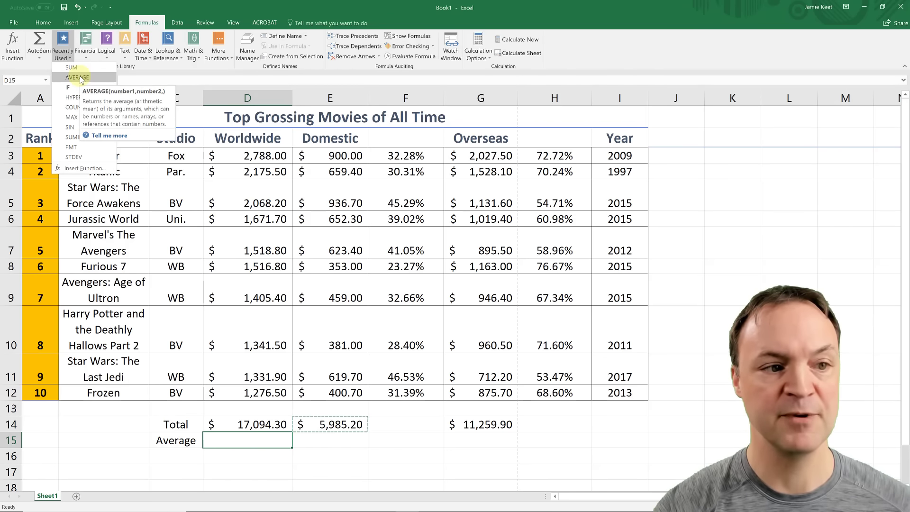
click(78, 77)
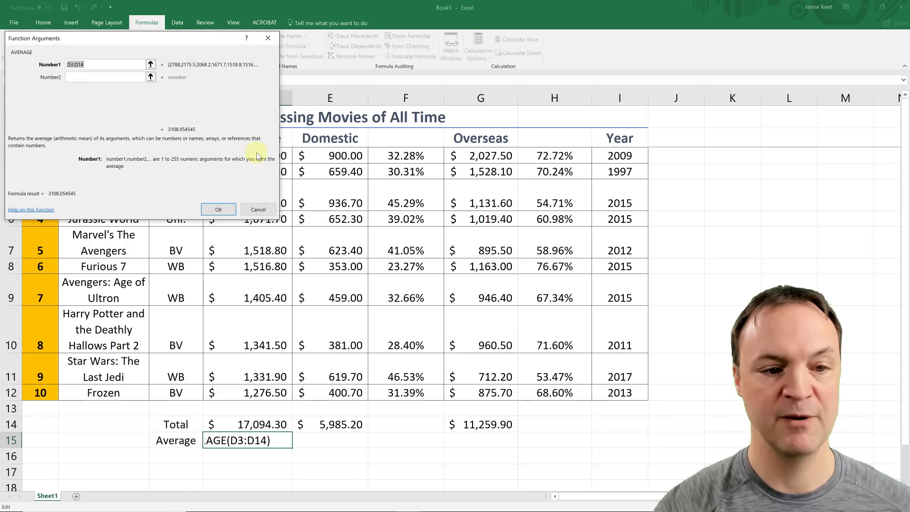
click(259, 209)
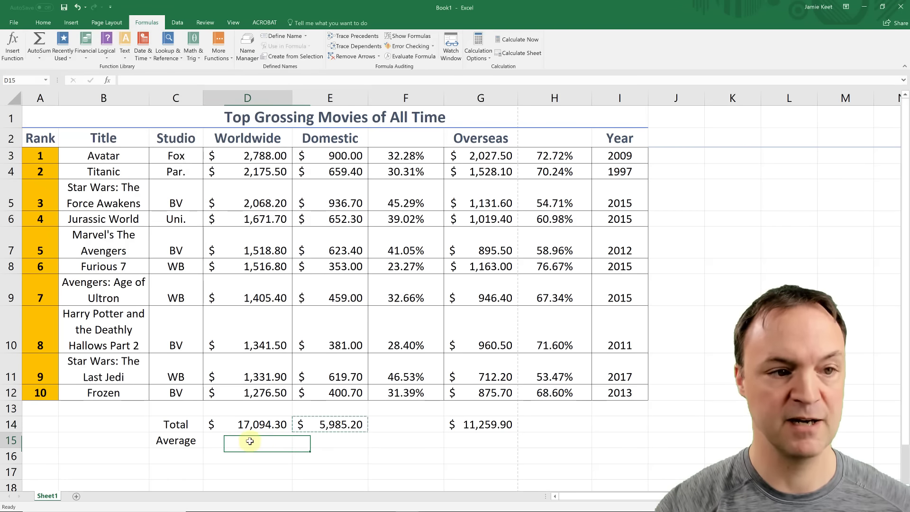
Step: Average the worldwide grosses D3:D12 in D15 with the AVERAGE function, and fill the formula across to G15
click(42, 55)
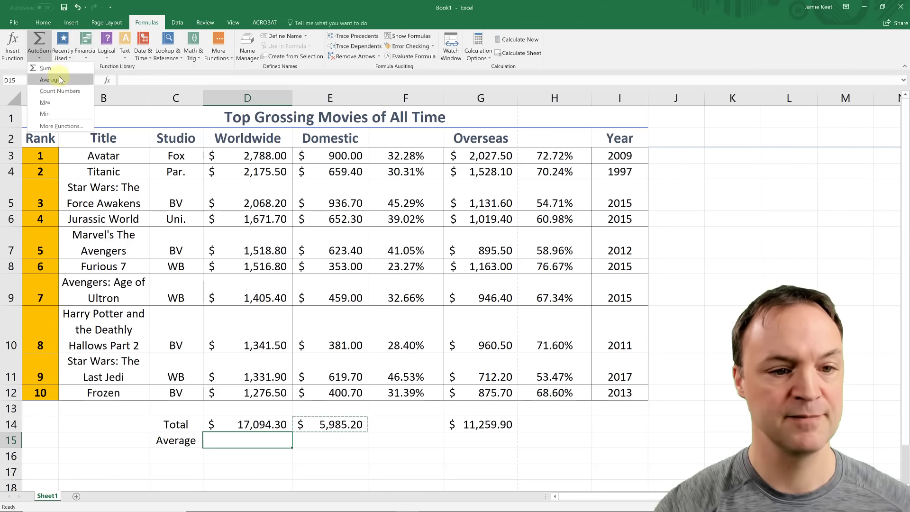
click(59, 77)
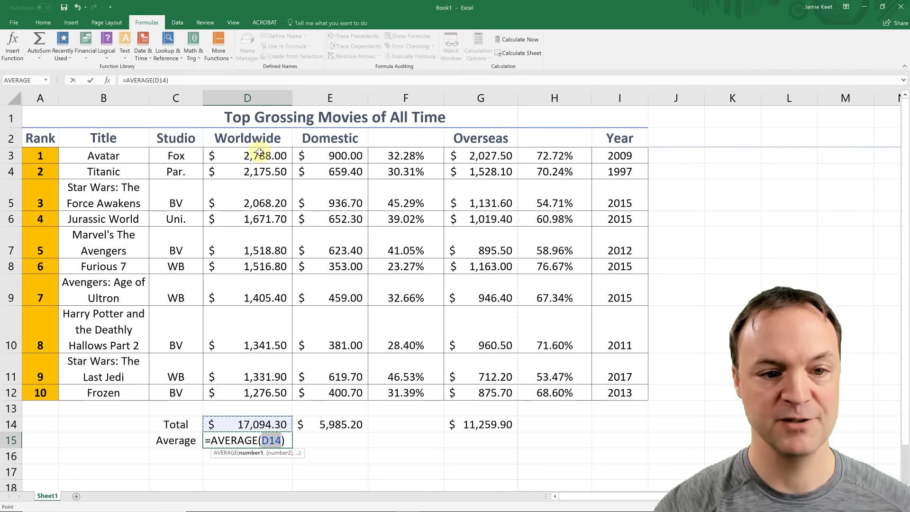
drag(259, 155, 263, 386)
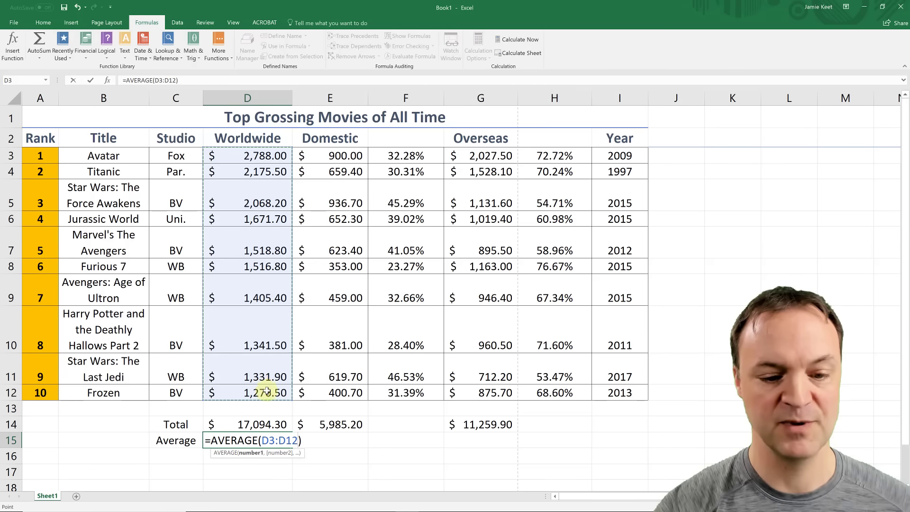
key(Return)
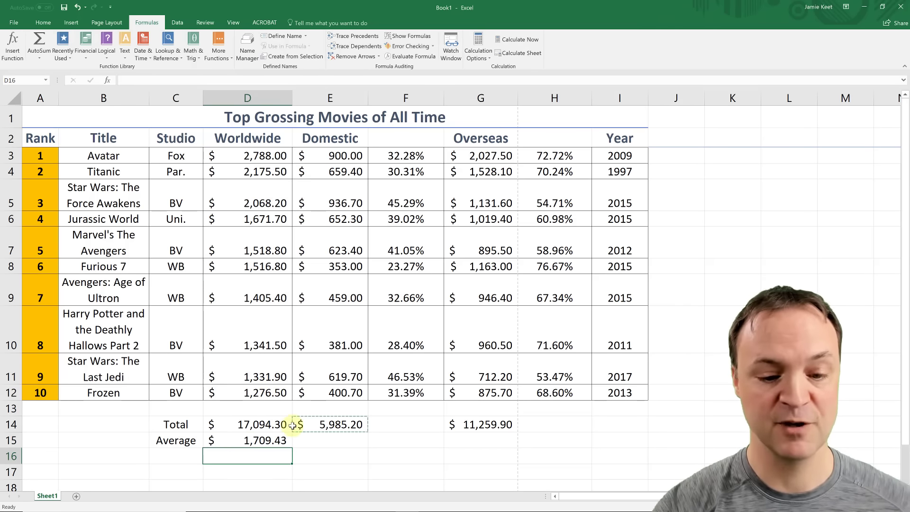
click(279, 440)
drag(294, 448, 493, 448)
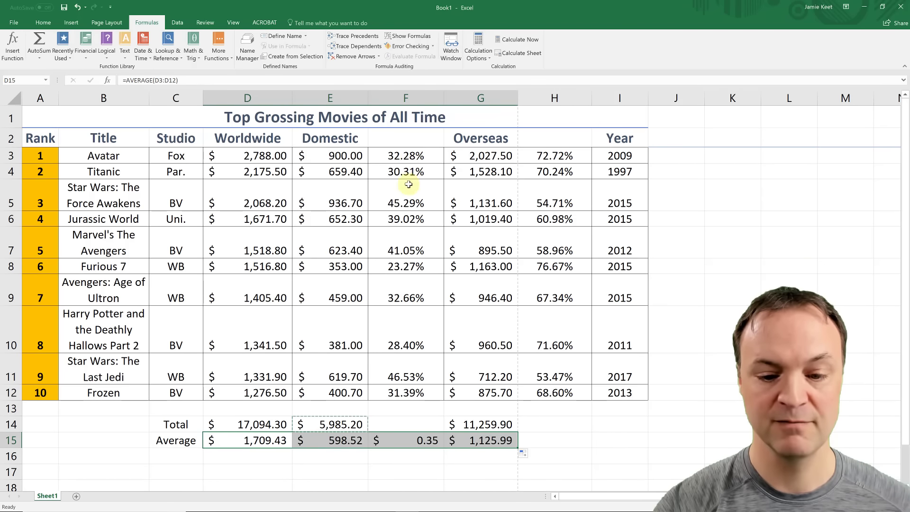
Step: Format the average in F15 as a percentage
click(401, 442)
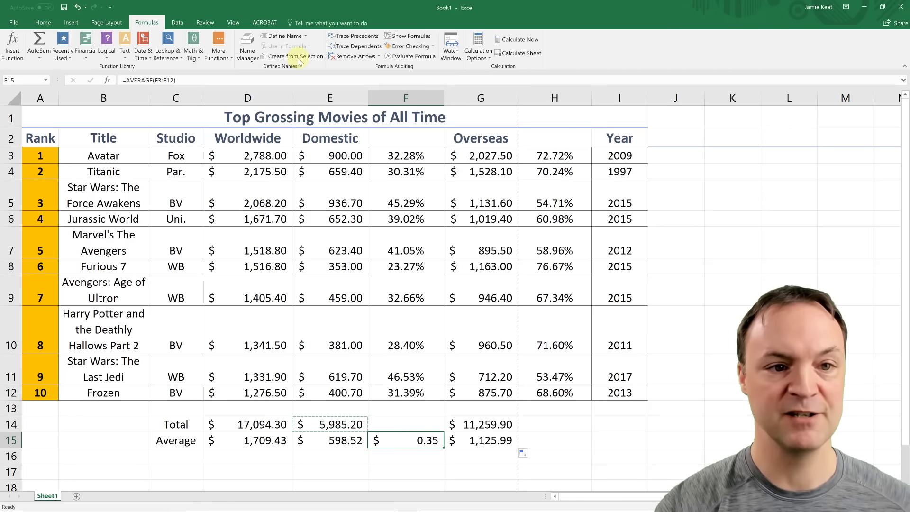
click(43, 23)
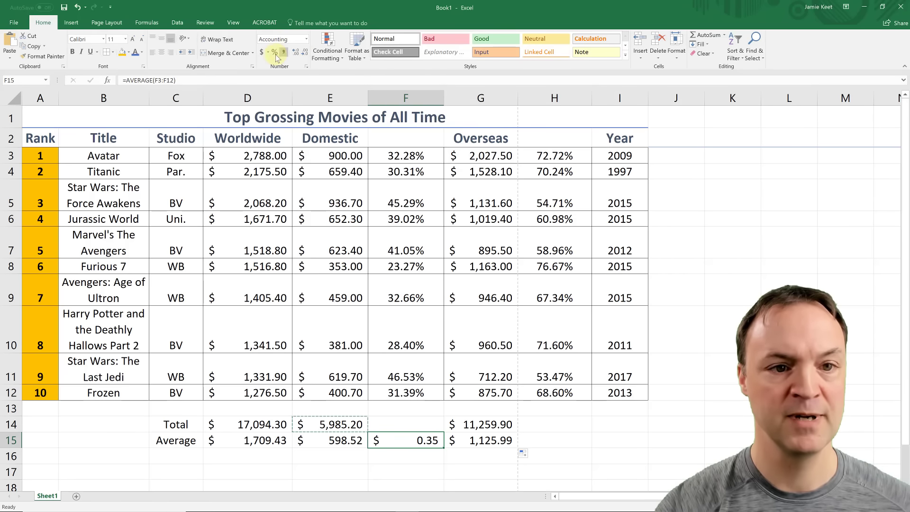
click(275, 52)
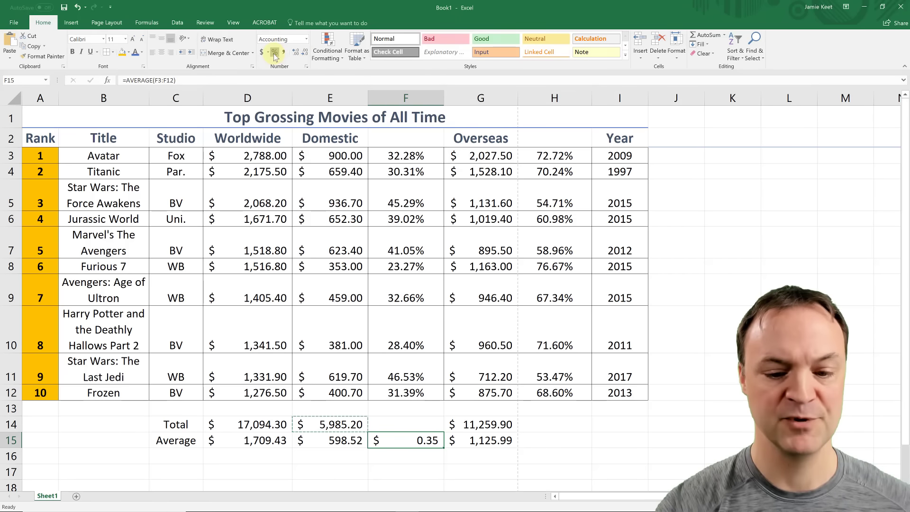
Step: Change Avatar's worldwide gross in D3 to 5000, and undo the change
click(383, 471)
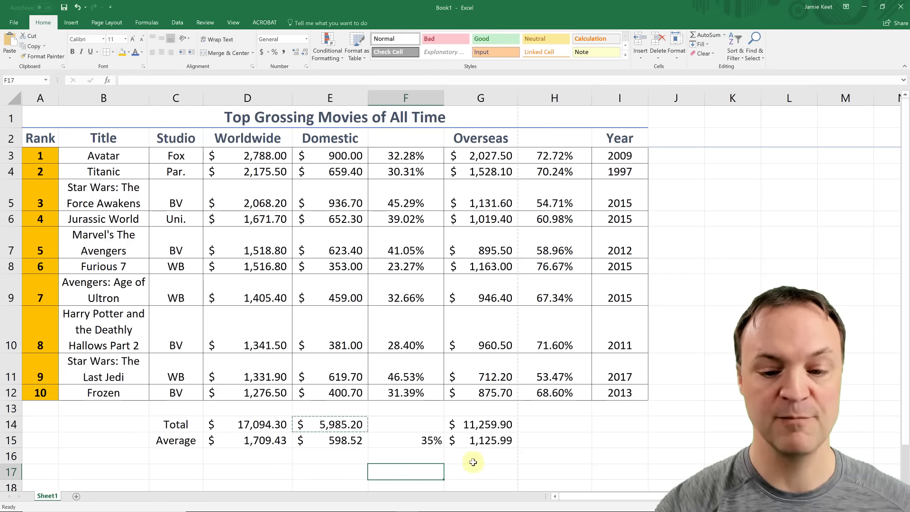
click(265, 456)
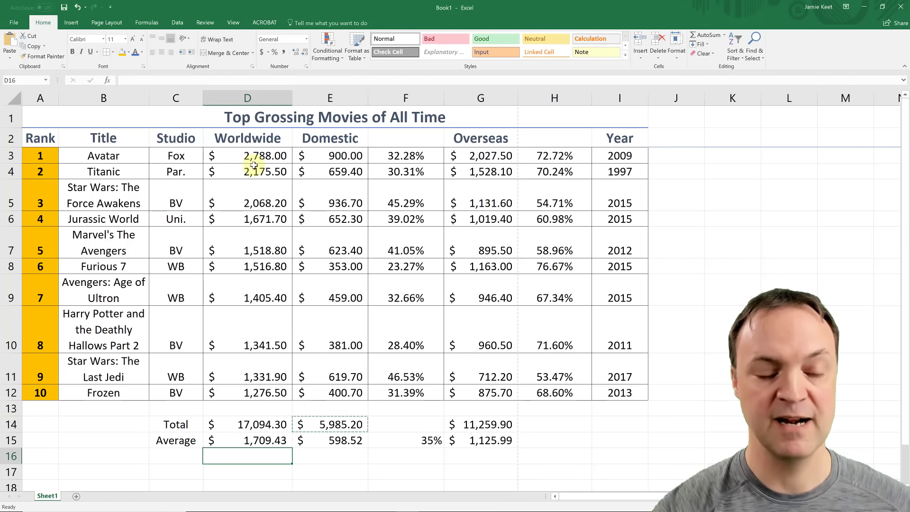
double_click(267, 157)
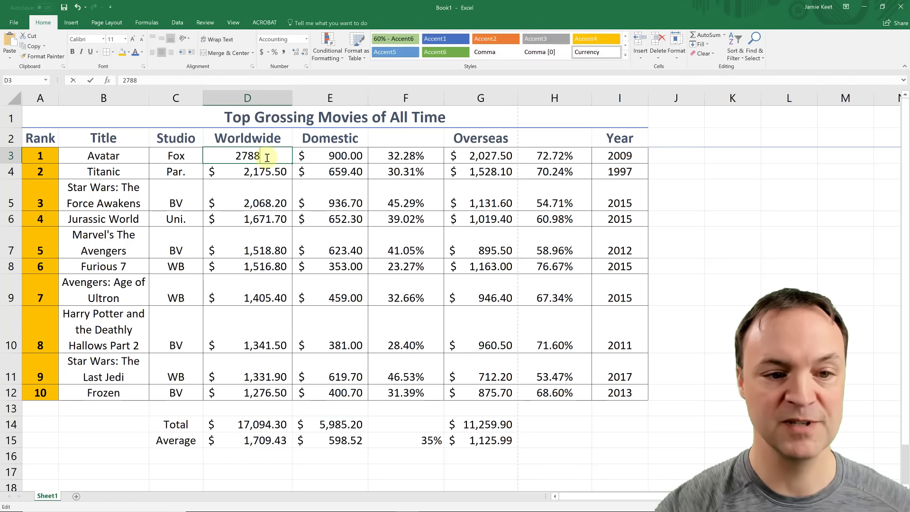
drag(266, 157, 194, 145)
text(5000)
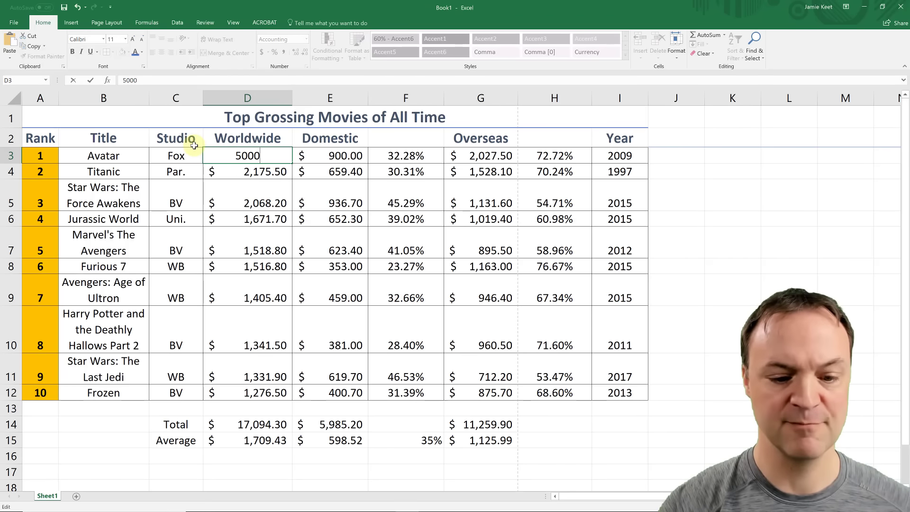
key(Return)
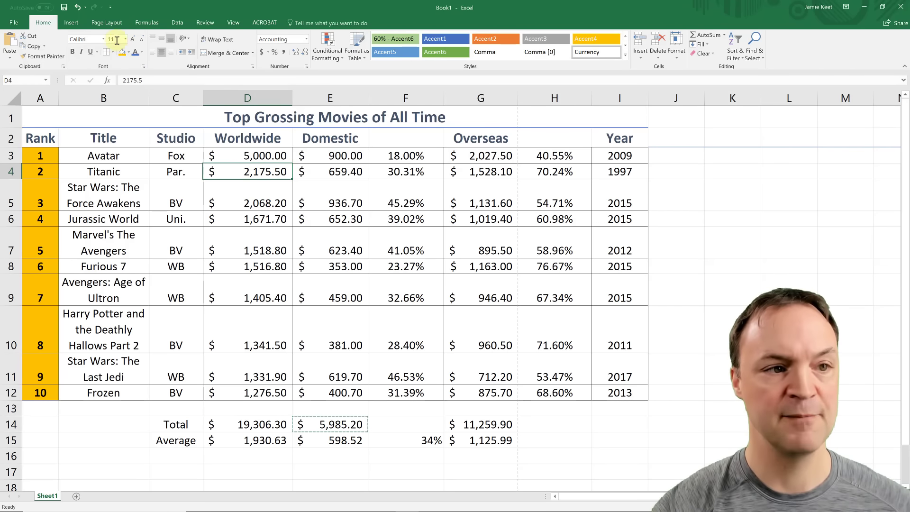
click(76, 7)
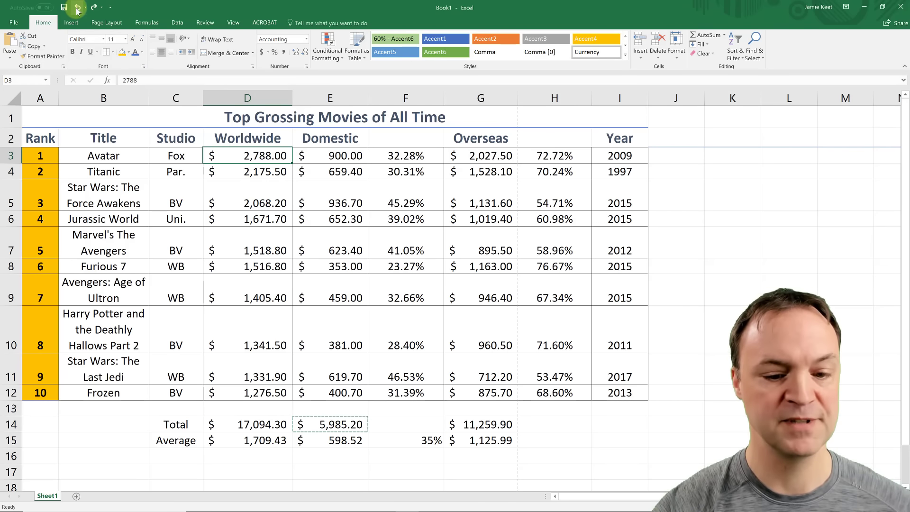
Step: Look through the function library's recently used, financial, logical, text, and date and time categories
click(146, 23)
click(71, 59)
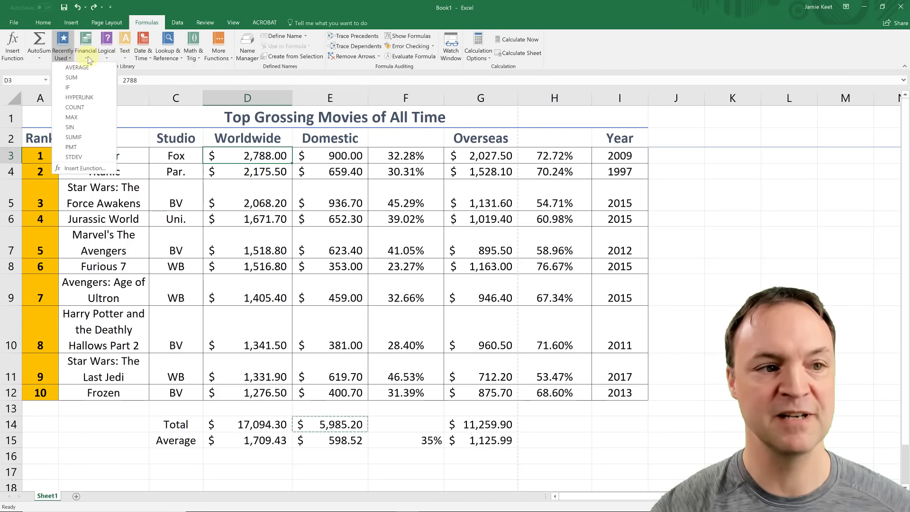
click(89, 58)
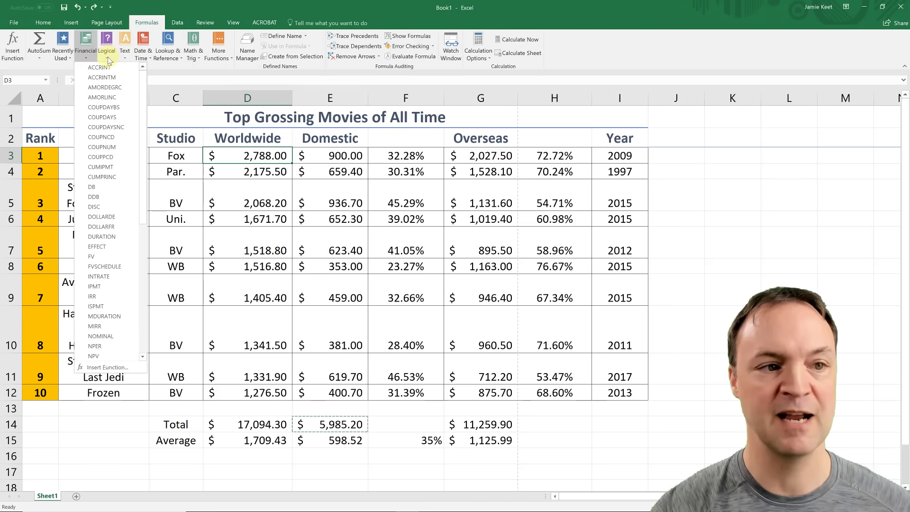
click(107, 57)
click(125, 58)
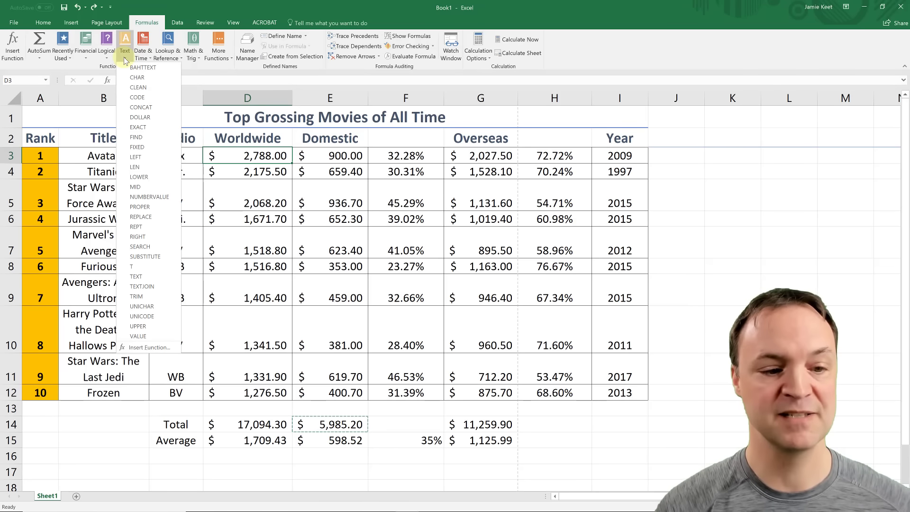
click(145, 59)
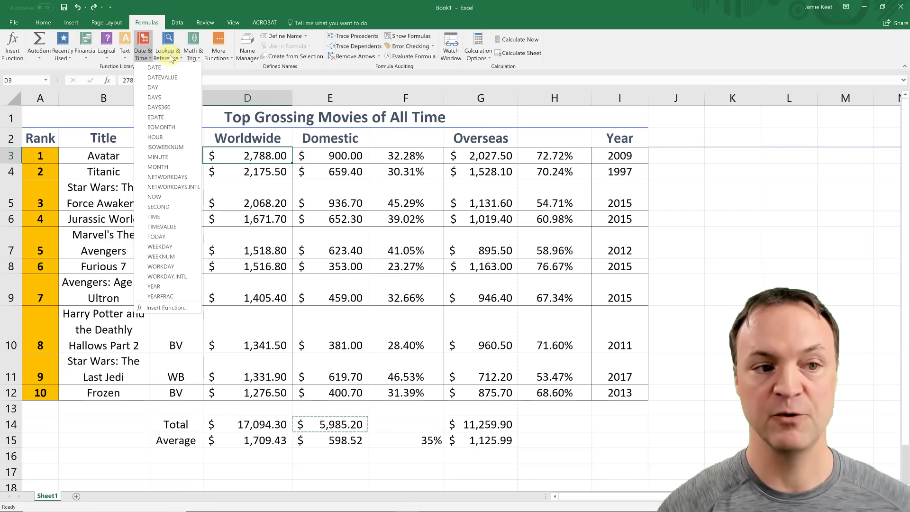
click(79, 91)
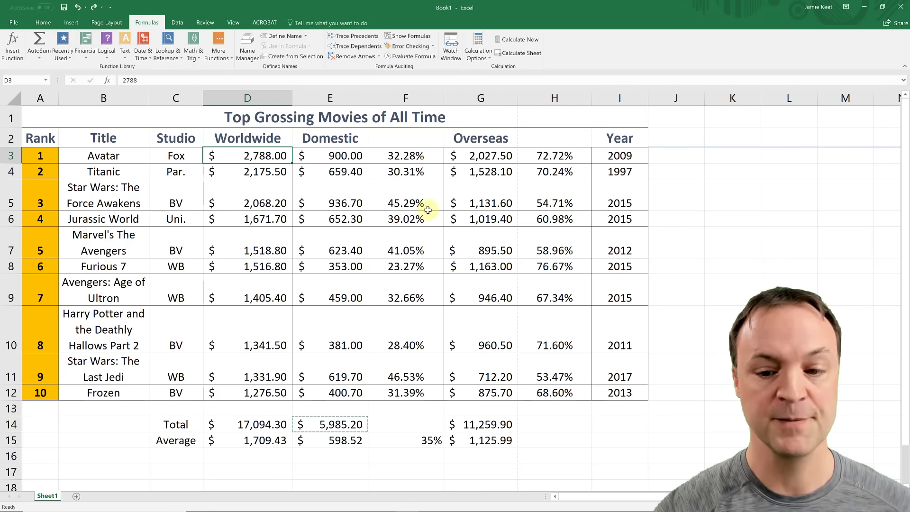
click(683, 328)
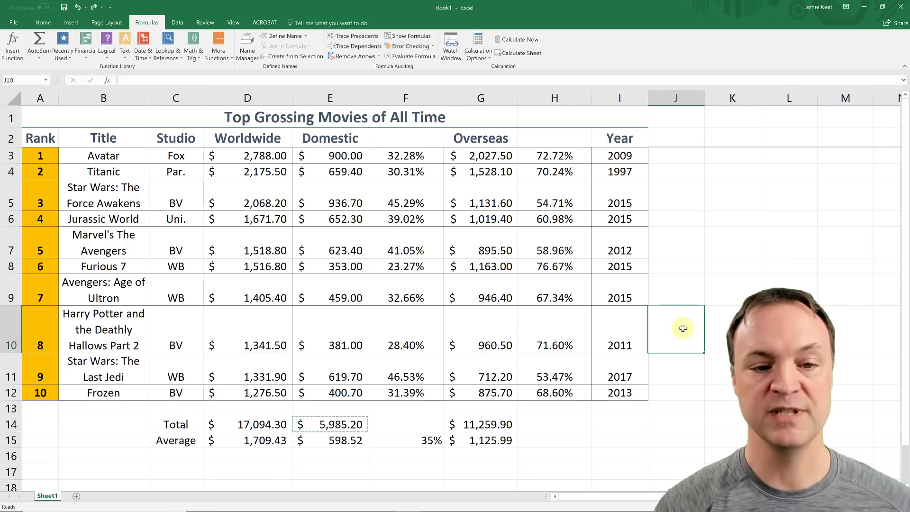
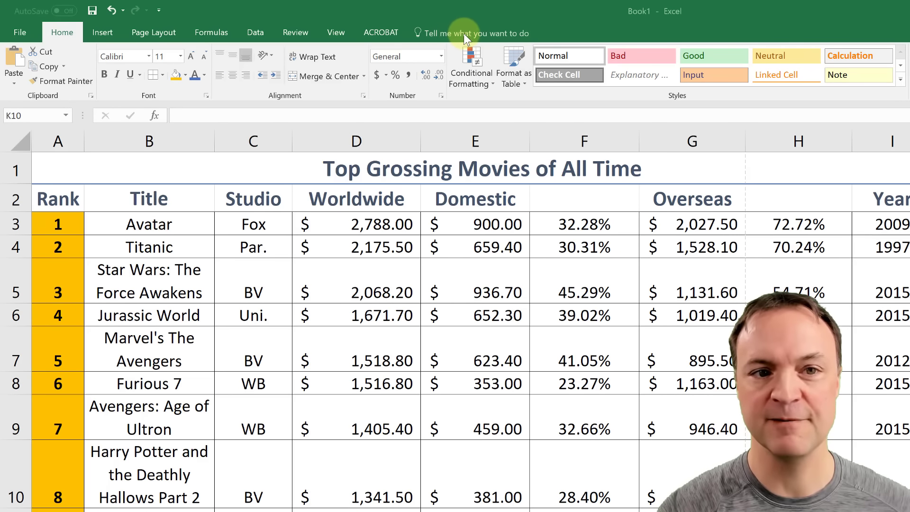
Step: Search the available commands for "char", and clear the search text
click(464, 34)
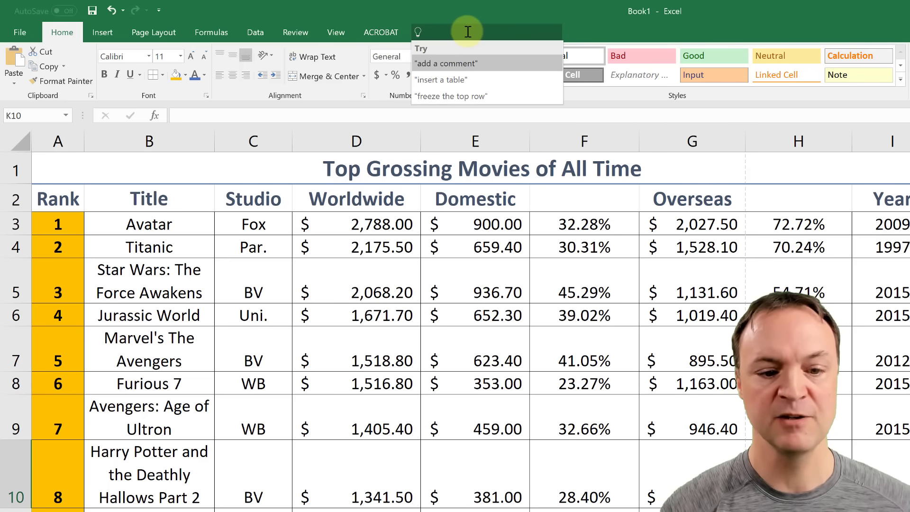
text(char)
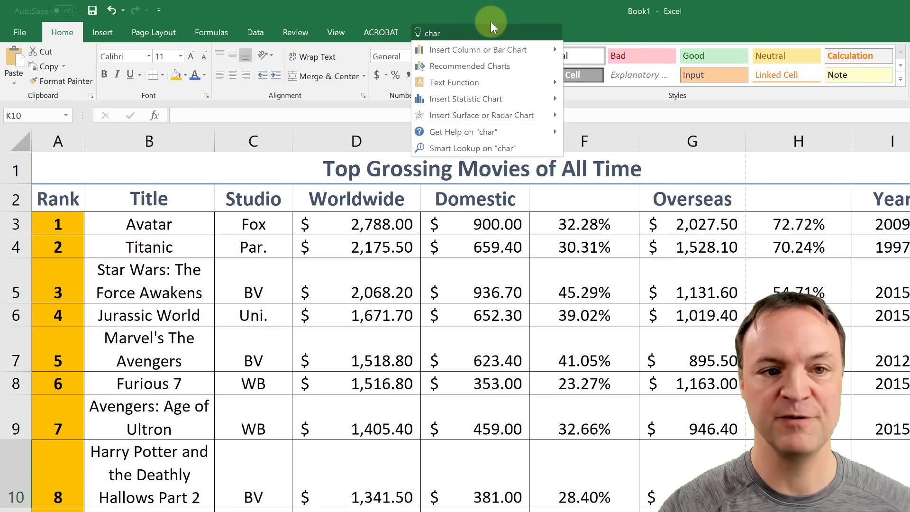
click(466, 31)
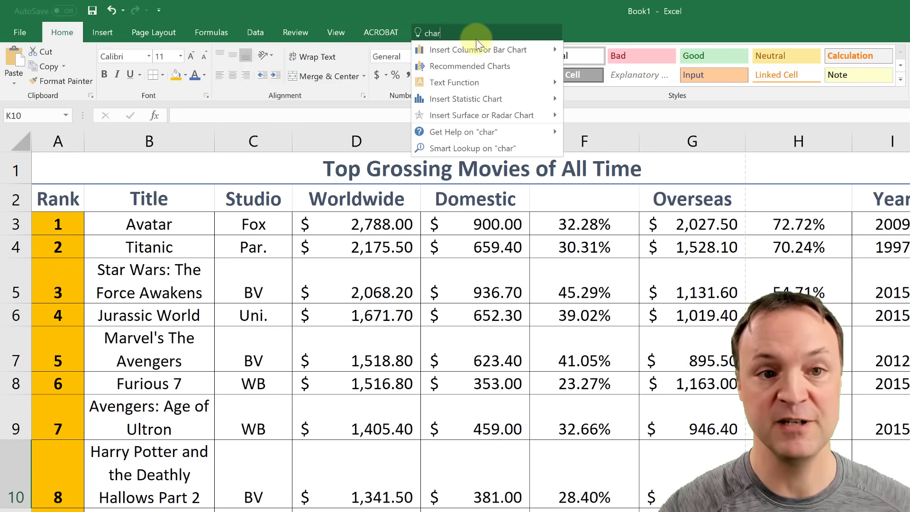
key(BackSpace)
key(BackSpace)
key(BackSpace)
key(BackSpace)
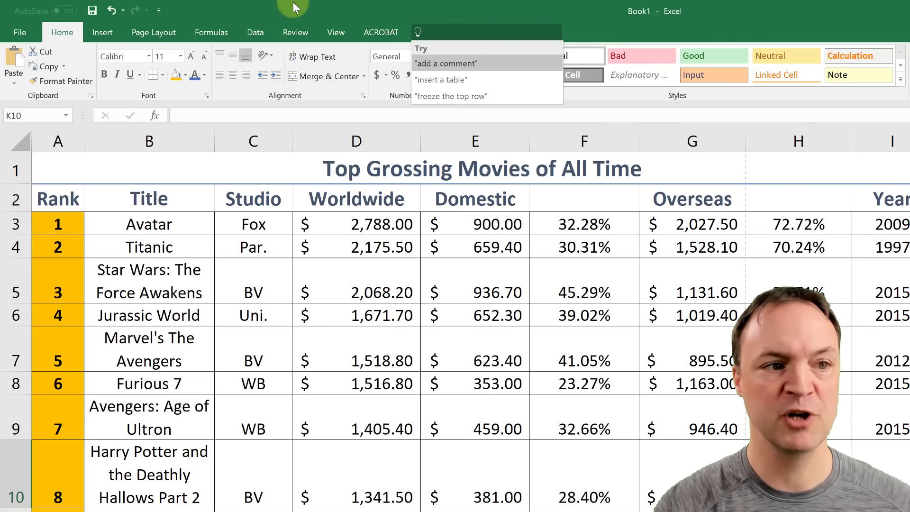
Step: Select the movie titles B3:B12 together with the worldwide grosses D3:D12, and open the recommended charts for them
click(105, 33)
click(105, 32)
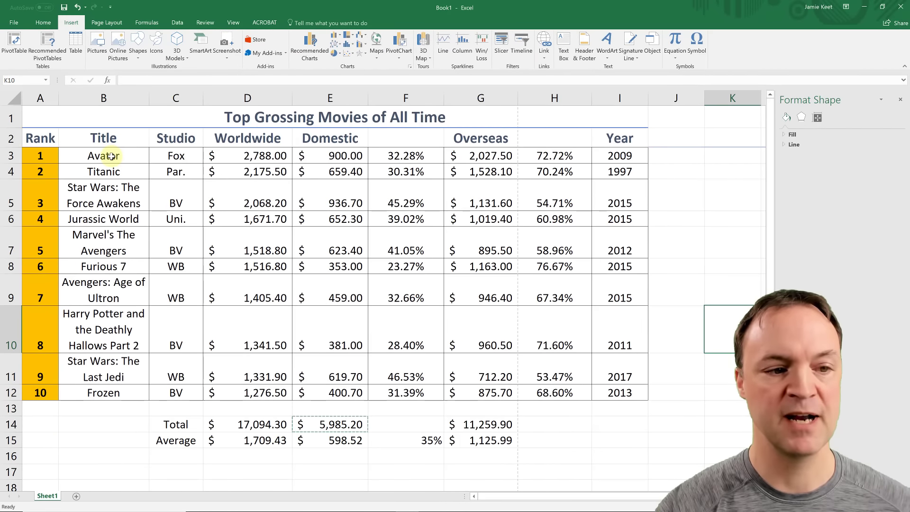
click(110, 156)
drag(110, 156, 126, 395)
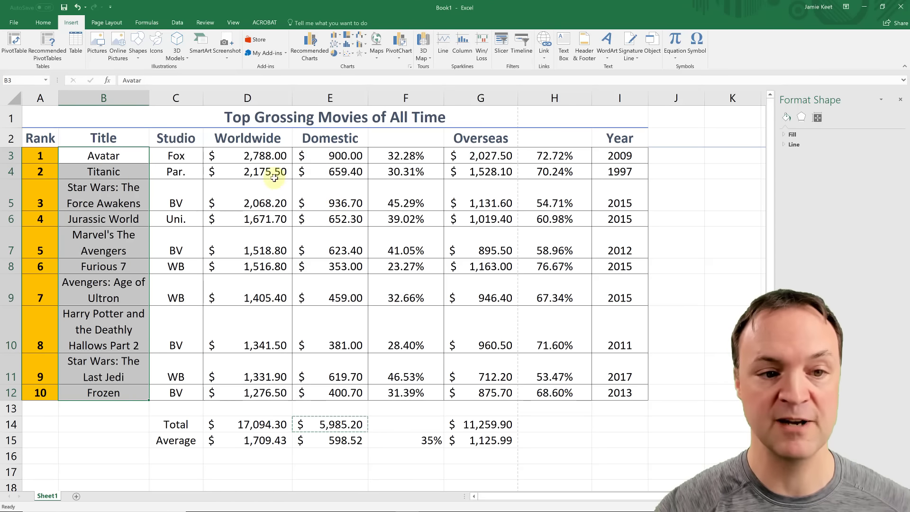
drag(261, 154, 260, 387)
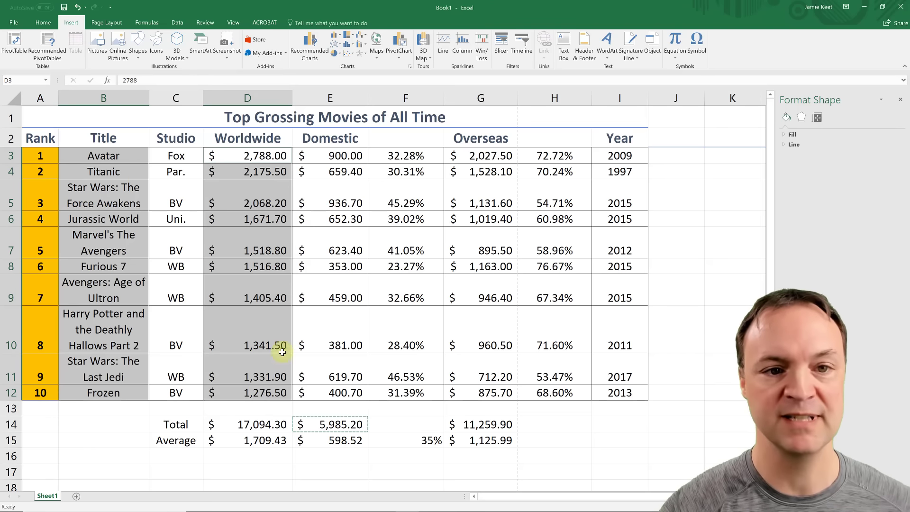
click(308, 41)
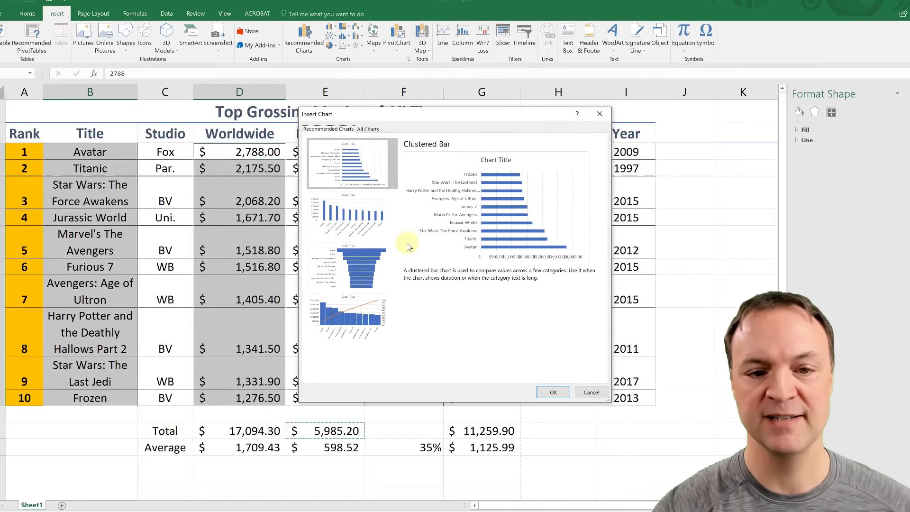
Step: Preview several recommended and other chart types, and insert a Clustered Column chart of the worldwide grosses by movie
click(359, 247)
click(358, 321)
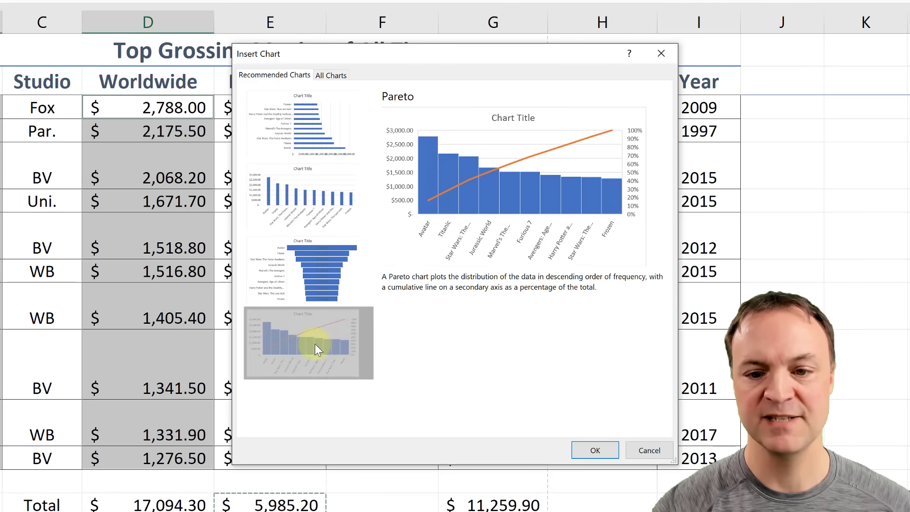
click(319, 284)
click(320, 212)
click(334, 130)
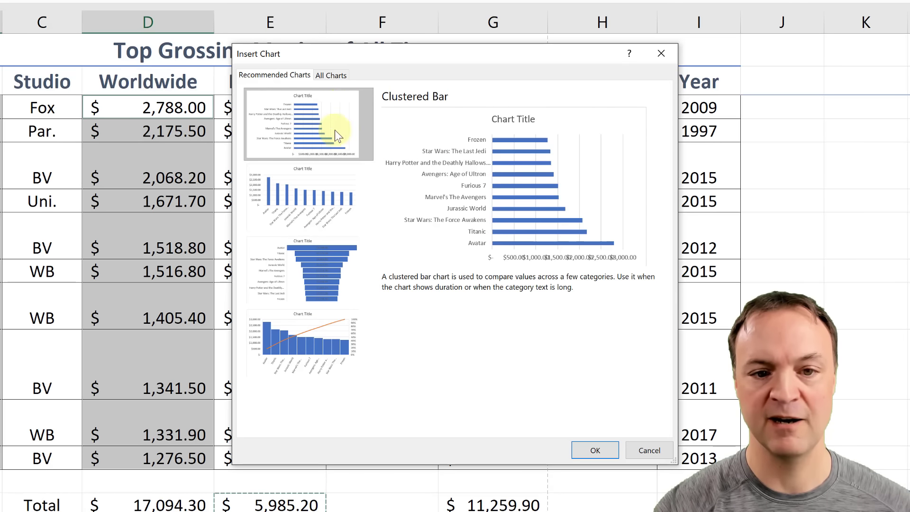
click(335, 76)
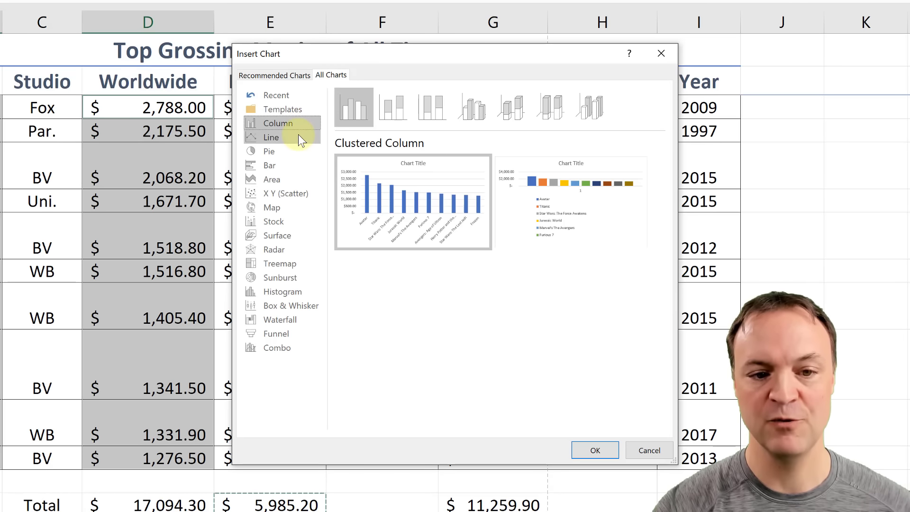
click(293, 154)
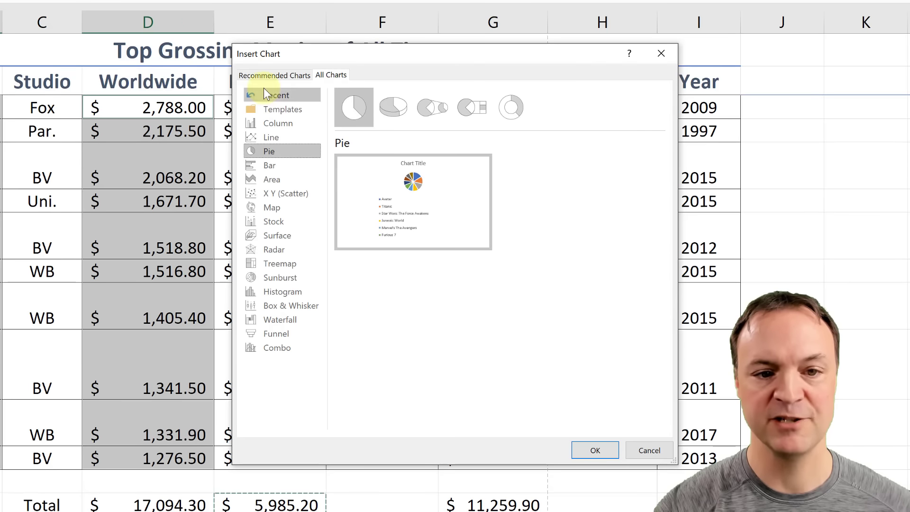
click(269, 73)
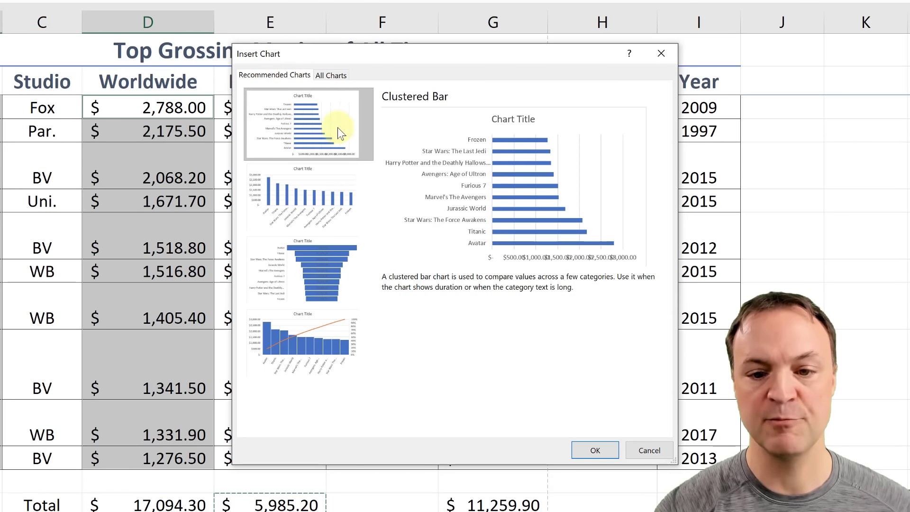
click(325, 197)
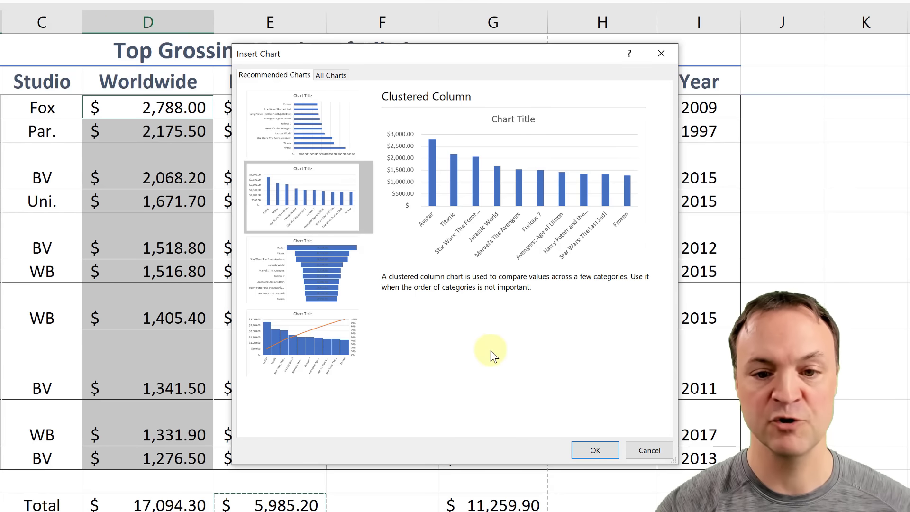
click(595, 450)
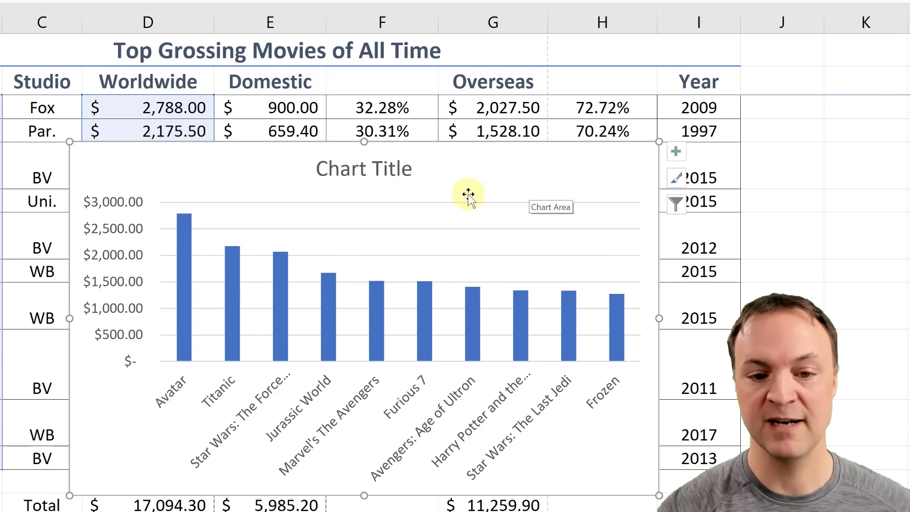
Step: Replace the chart's placeholder title with Top Grossing Movies
click(370, 170)
double_click(374, 171)
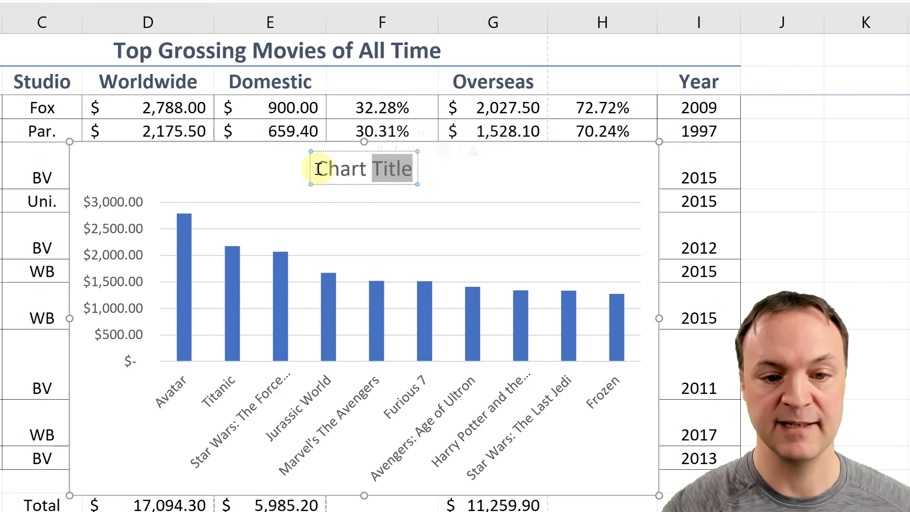
drag(320, 169, 423, 170)
text(Top)
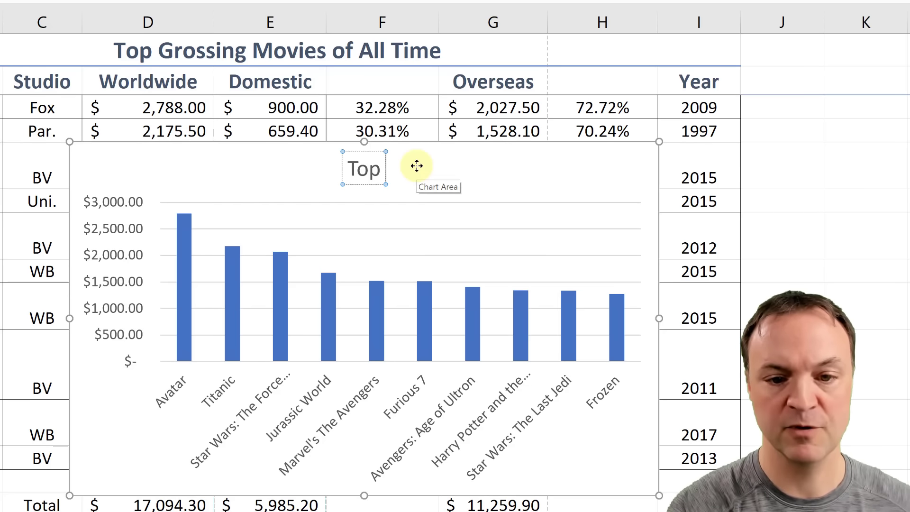
text( Grossing Movies)
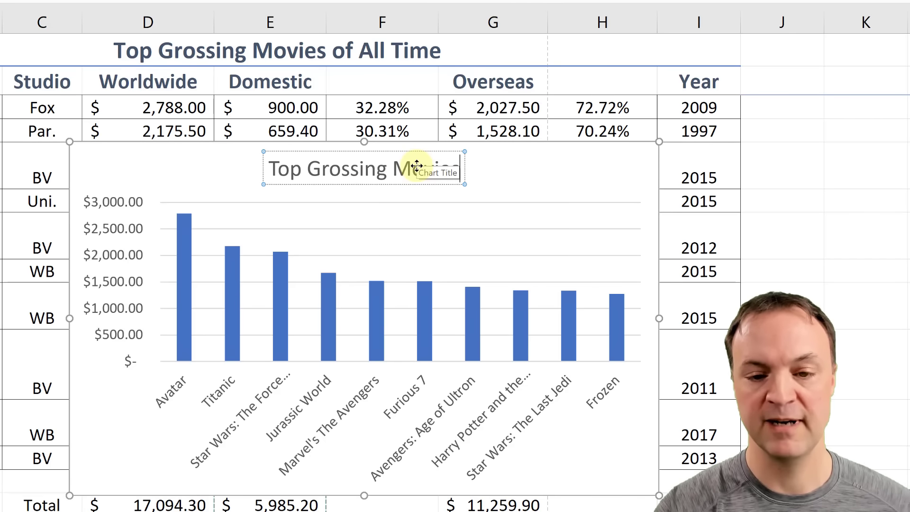
click(535, 172)
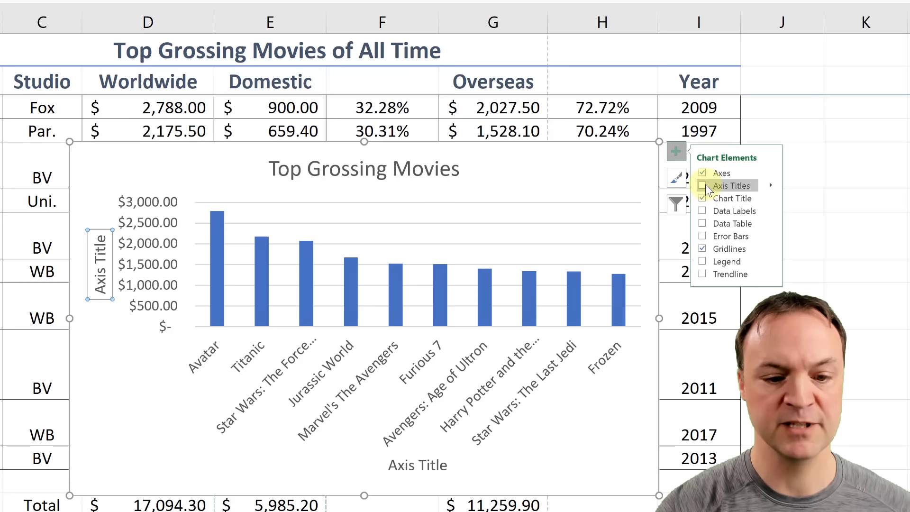
Step: Add axis titles to the chart and replace the vertical axis placeholder with "$ in Bilions"
click(703, 185)
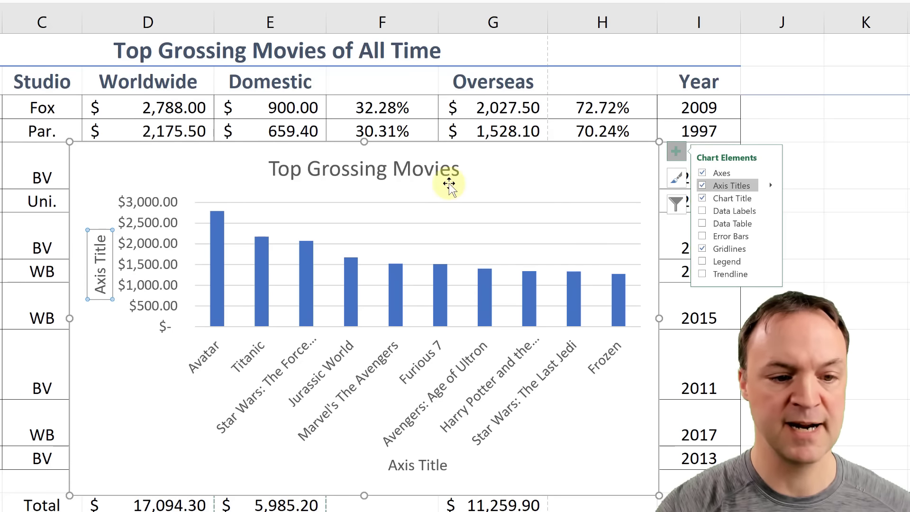
triple_click(102, 277)
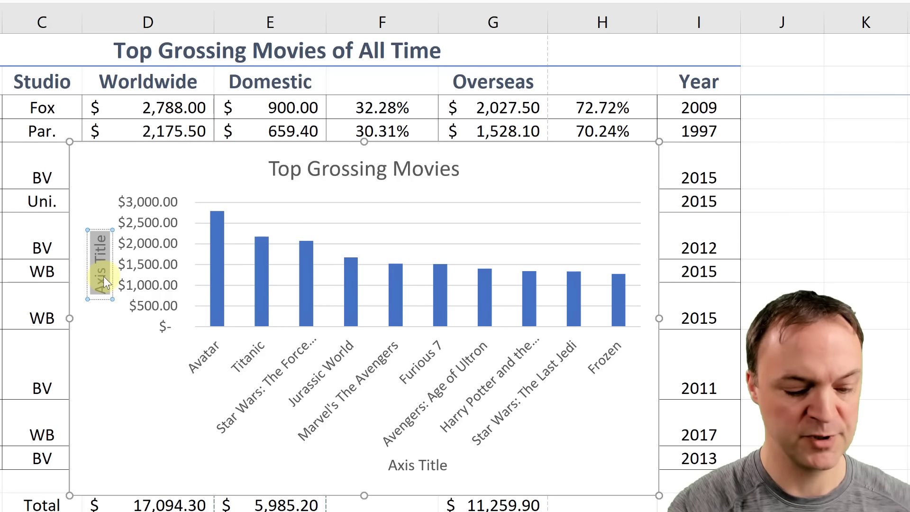
text($)
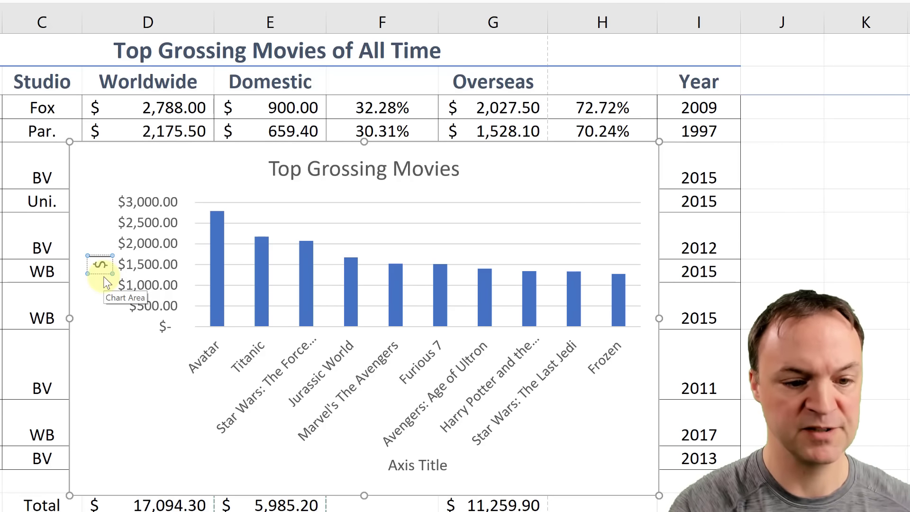
text( in Bil)
text(lions)
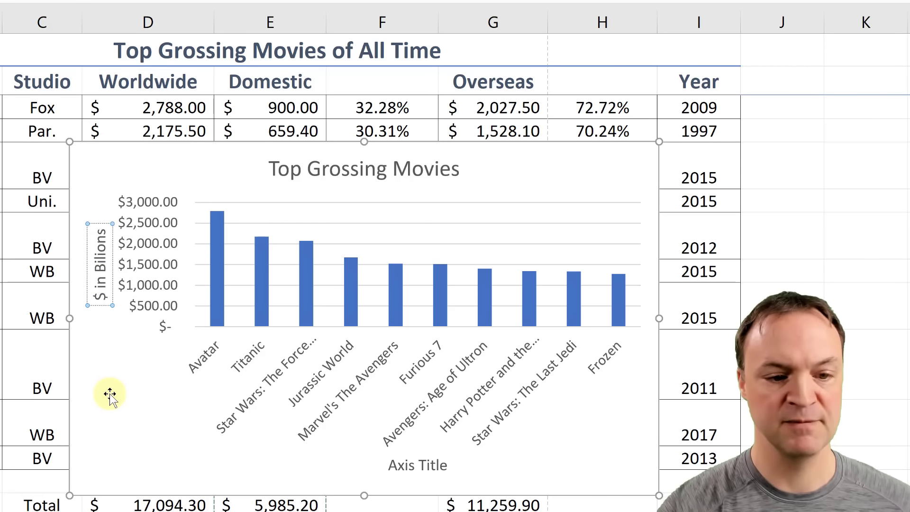
drag(110, 396, 113, 397)
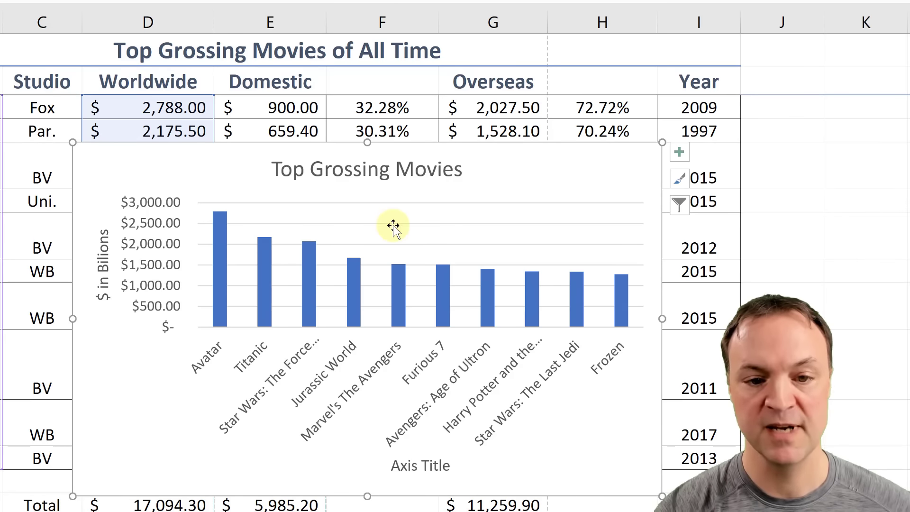
Step: Apply the dark grey background chart style with gradient blue columns to the Top Grossing Movies chart
click(358, 274)
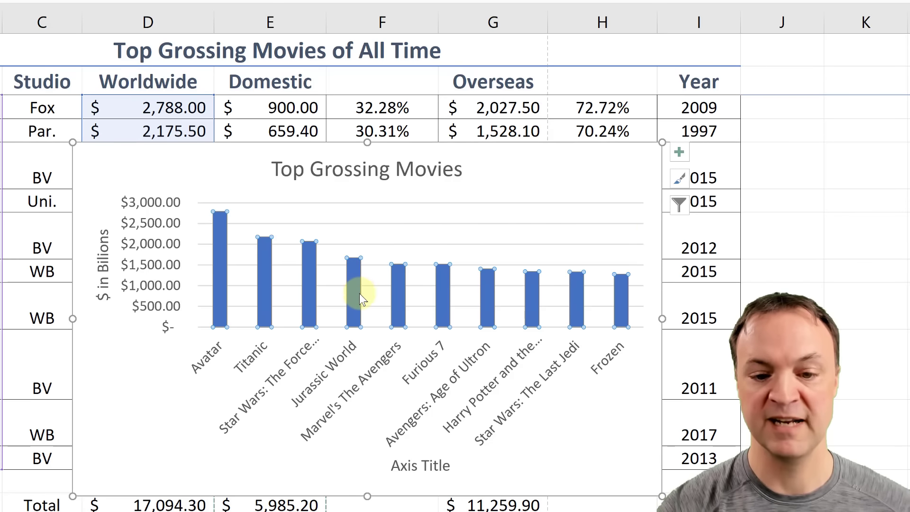
click(151, 400)
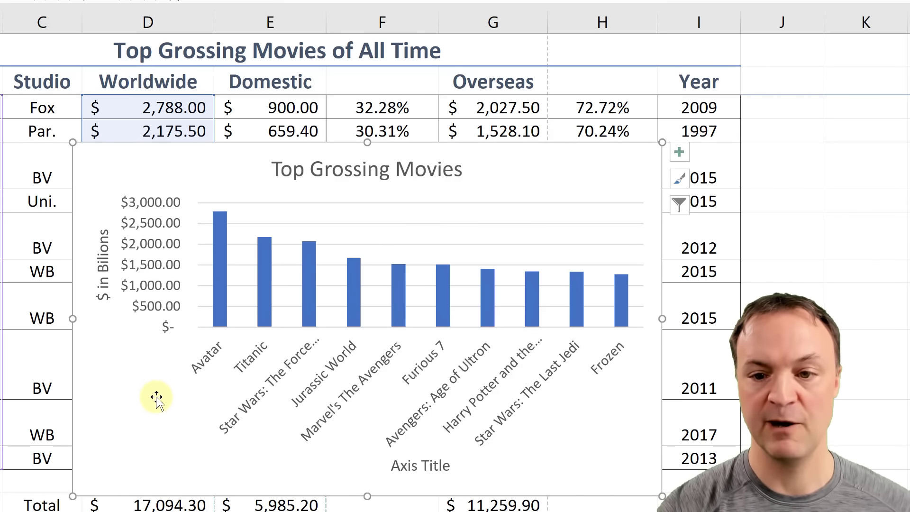
click(680, 180)
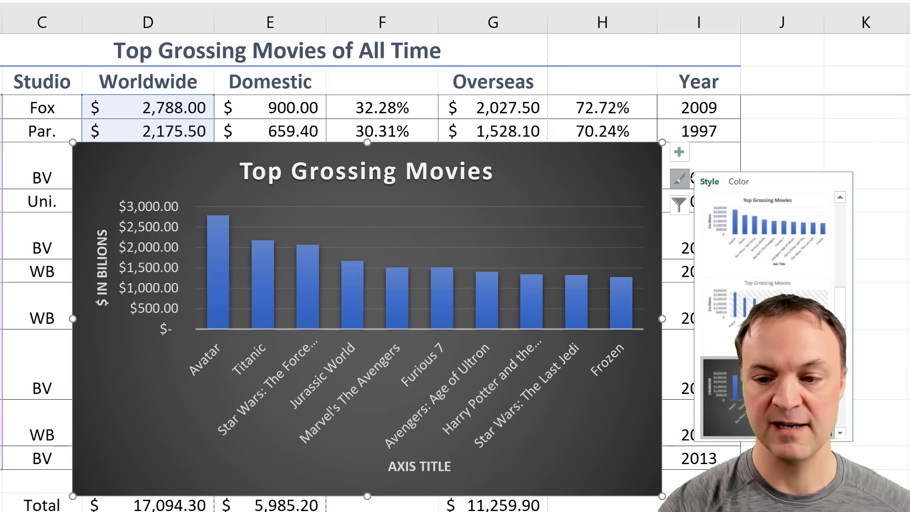
click(782, 477)
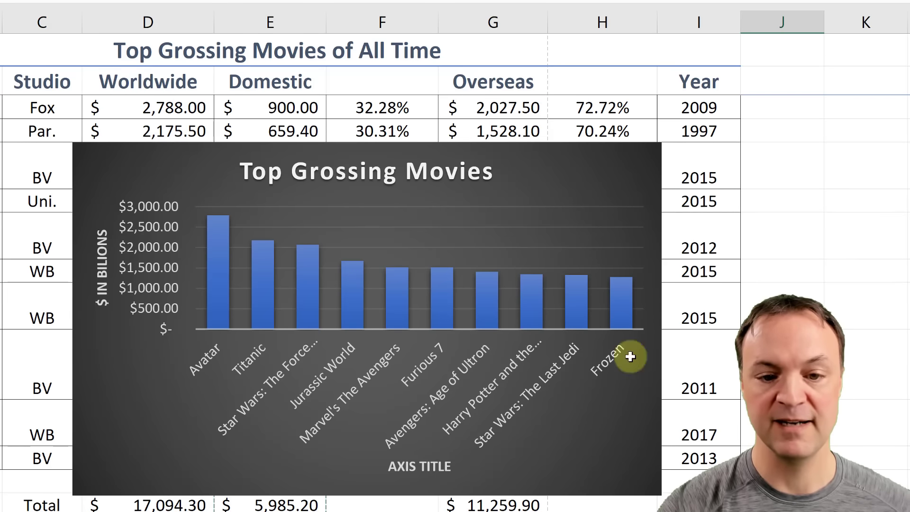
Step: Move the whole chart below the Total and Average rows so that it starts at row 17
click(539, 306)
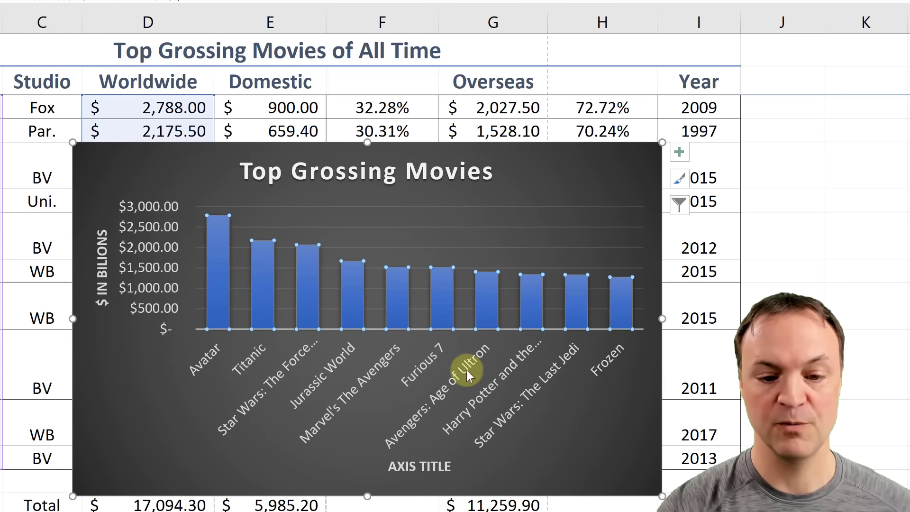
click(158, 449)
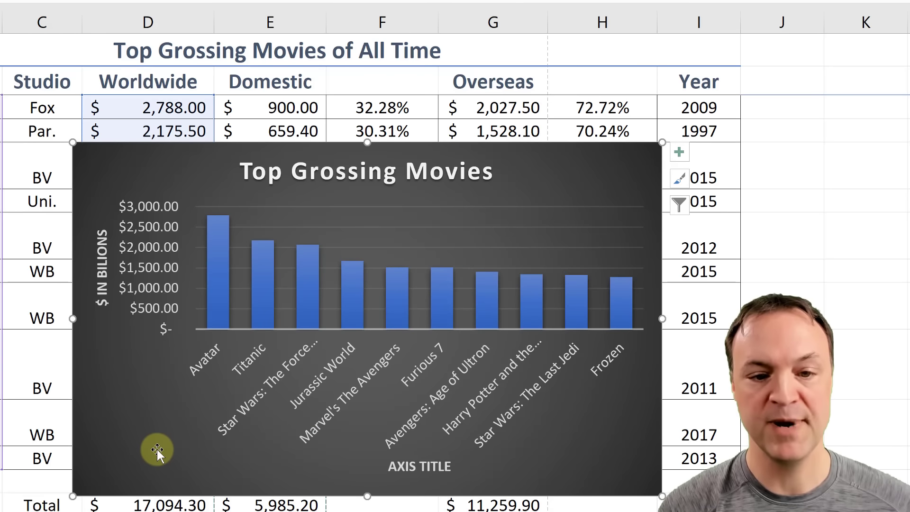
scroll(179, 396, down, 3)
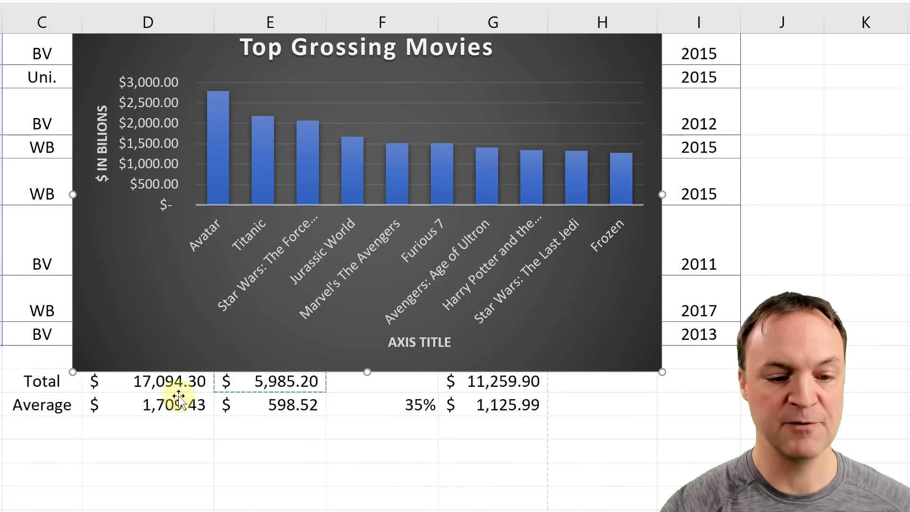
drag(122, 152, 7, 511)
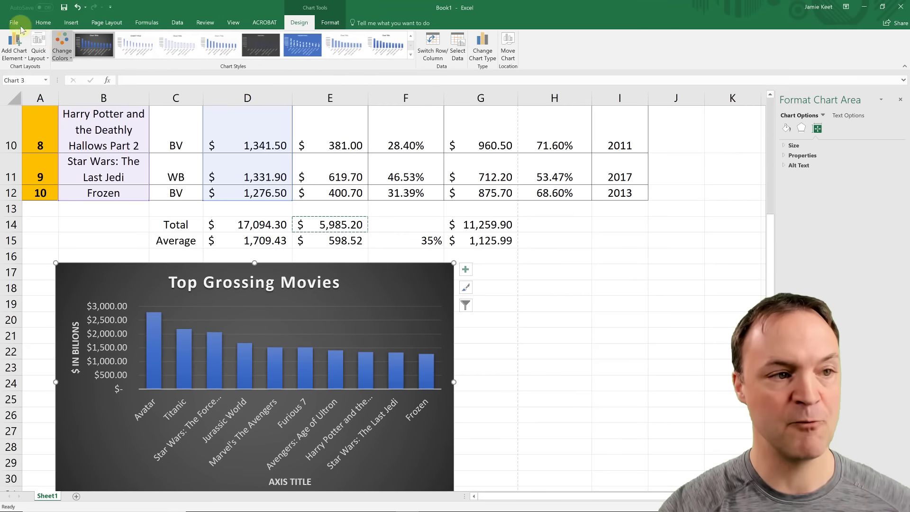
Step: Check the print preview of the selected chart alone, return to the sheet, and deselect the chart by selecting cell I18
click(12, 22)
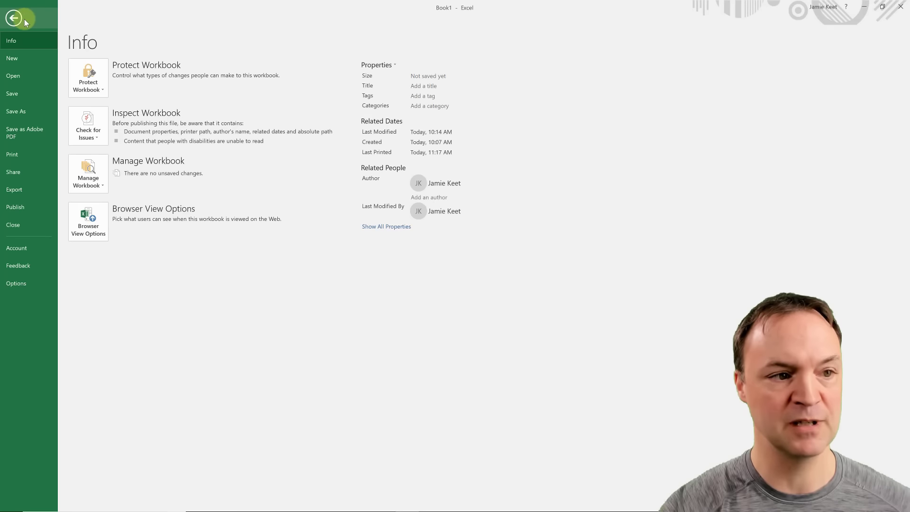
click(21, 155)
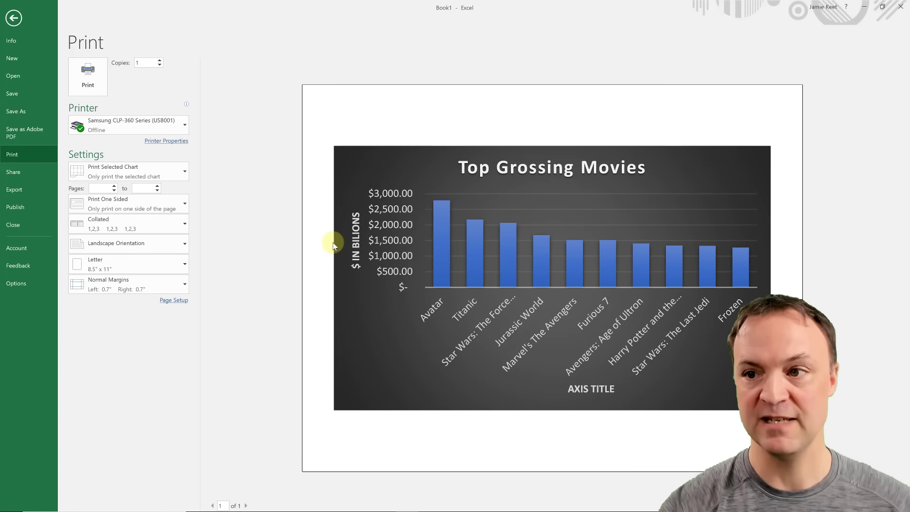
click(14, 19)
click(602, 284)
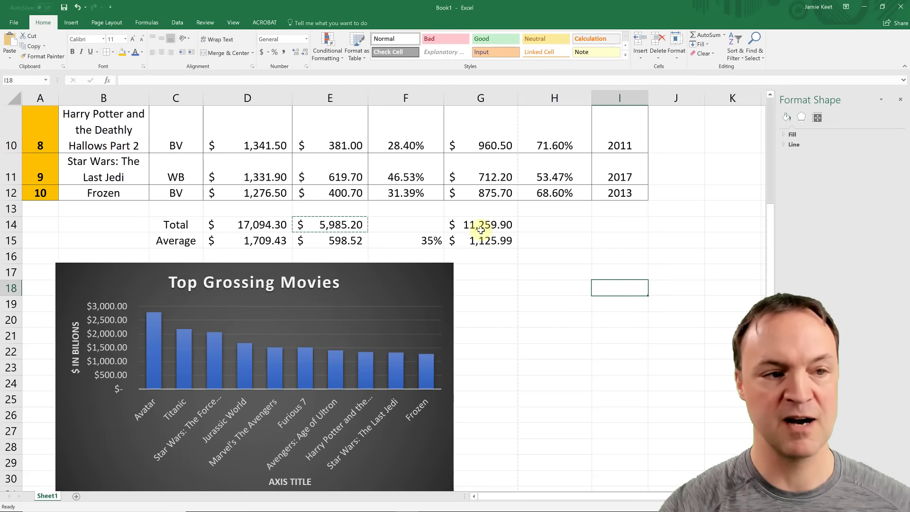
Step: Check the print preview of the active sheet with the table and chart together, and return to the sheet
click(14, 22)
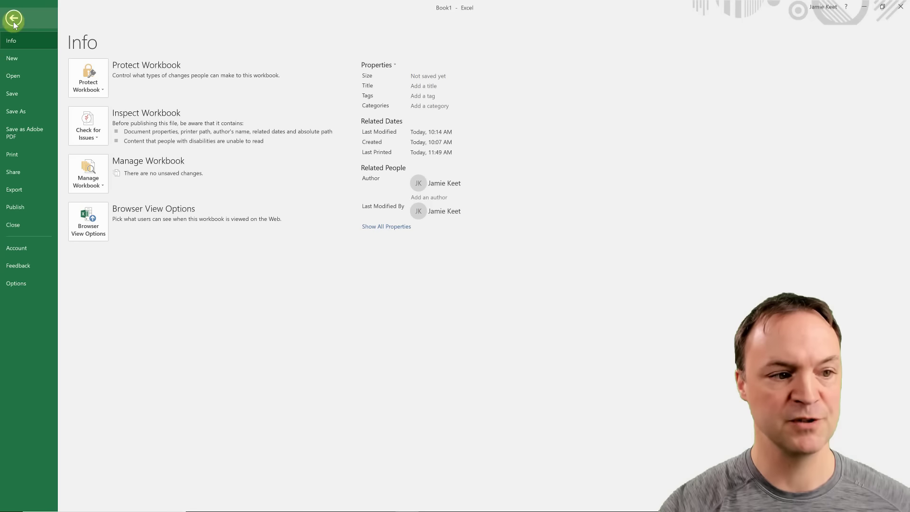
click(25, 157)
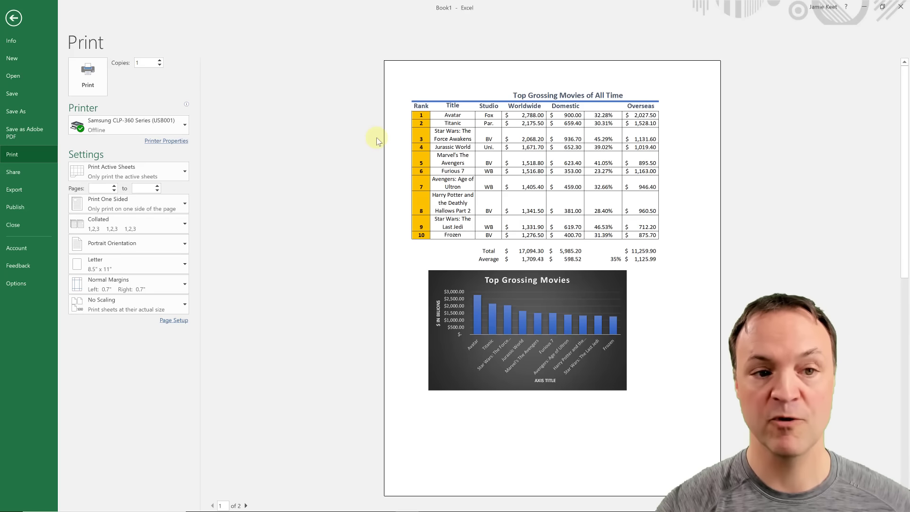
click(16, 22)
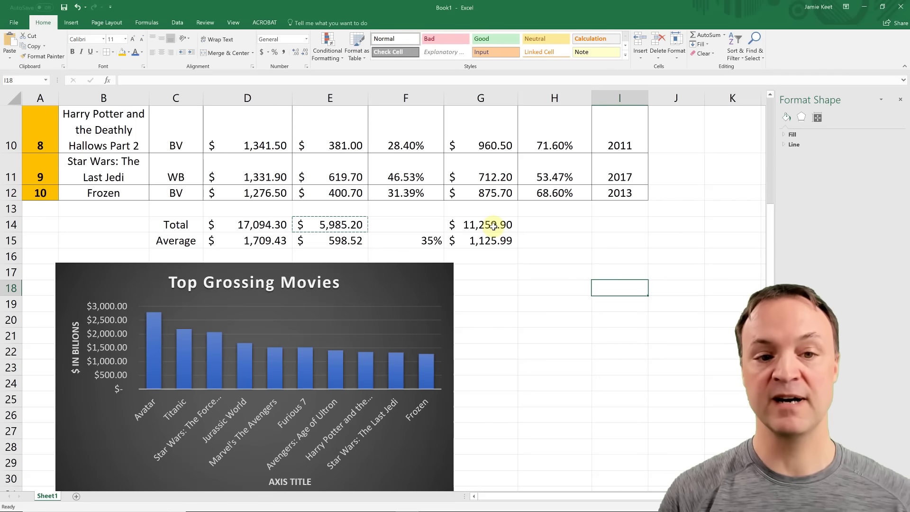